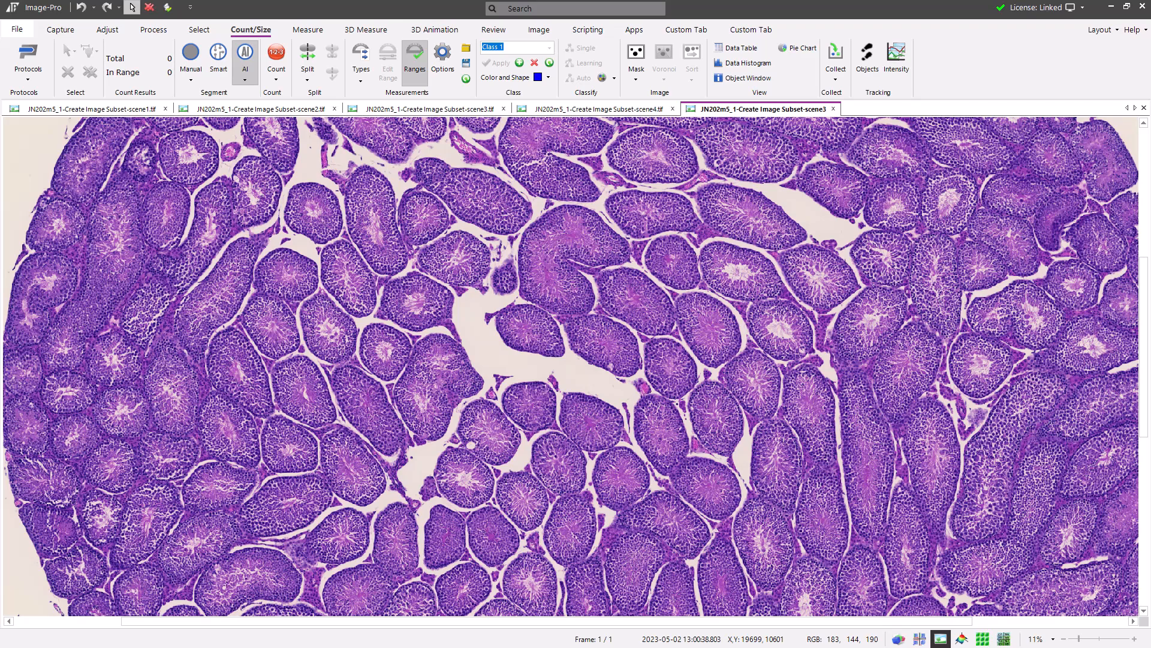
Open the manager for AI deep learning models
scroll(712, 432, "down", 2)
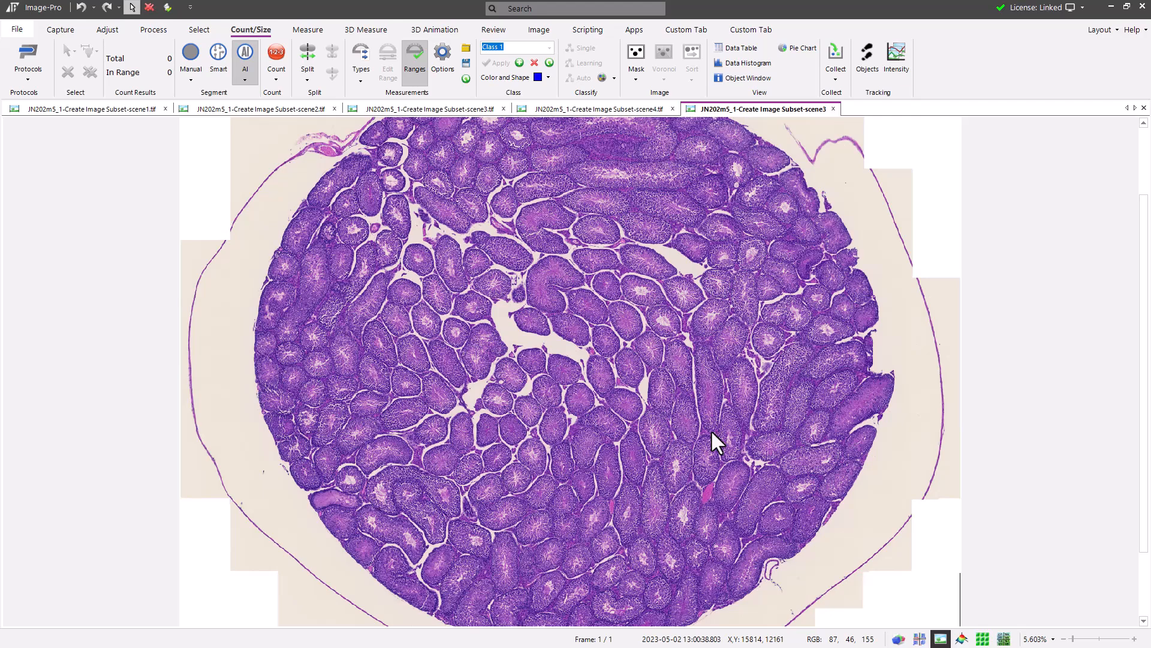
scroll(711, 430, "up", 2)
scroll(616, 317, "down", 2)
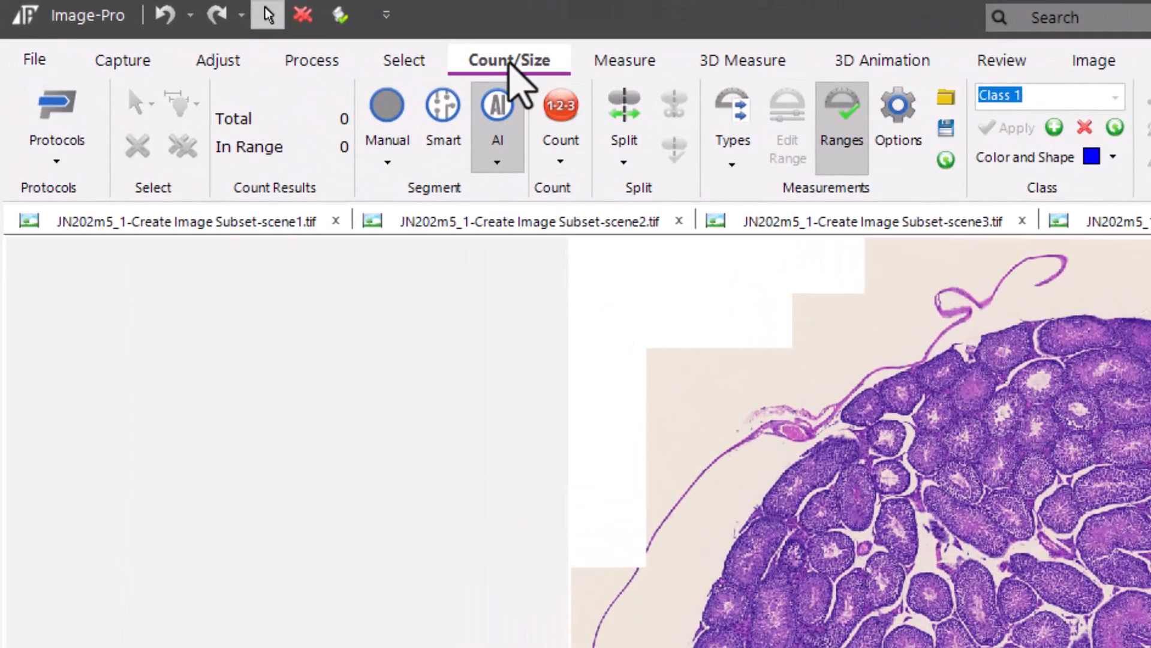
left_click(497, 161)
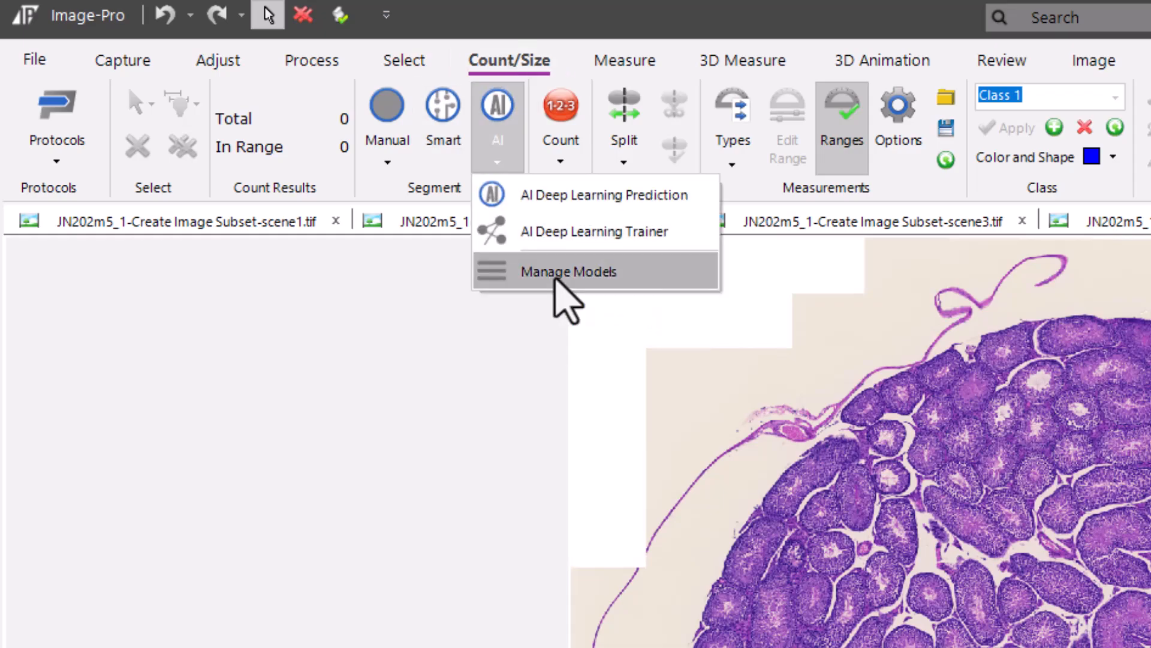
left_click(555, 277)
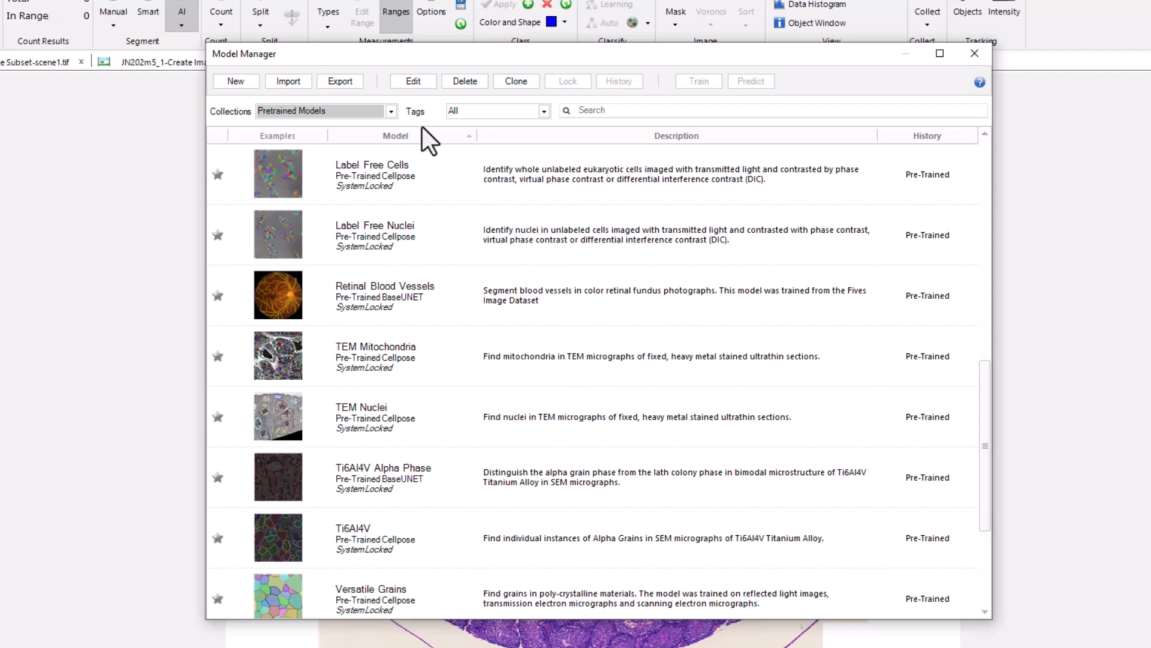
Filter the models to the Life Science Optical collection and load the Hematoxylin Nuclei model for prediction
left_click(390, 111)
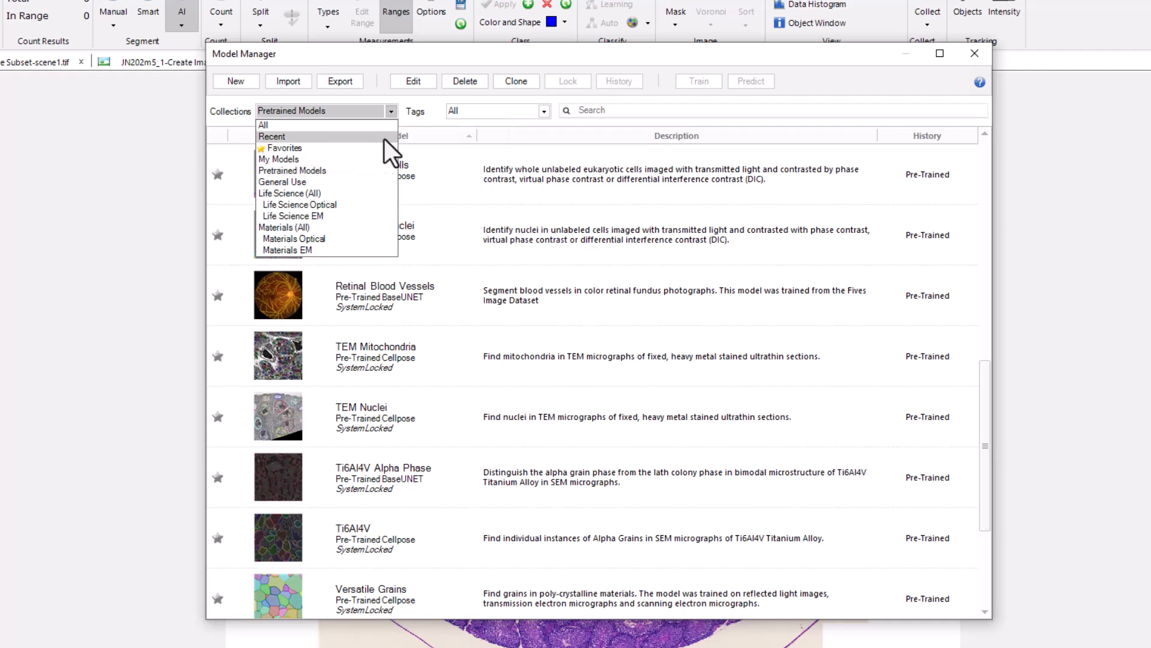
left_click(336, 204)
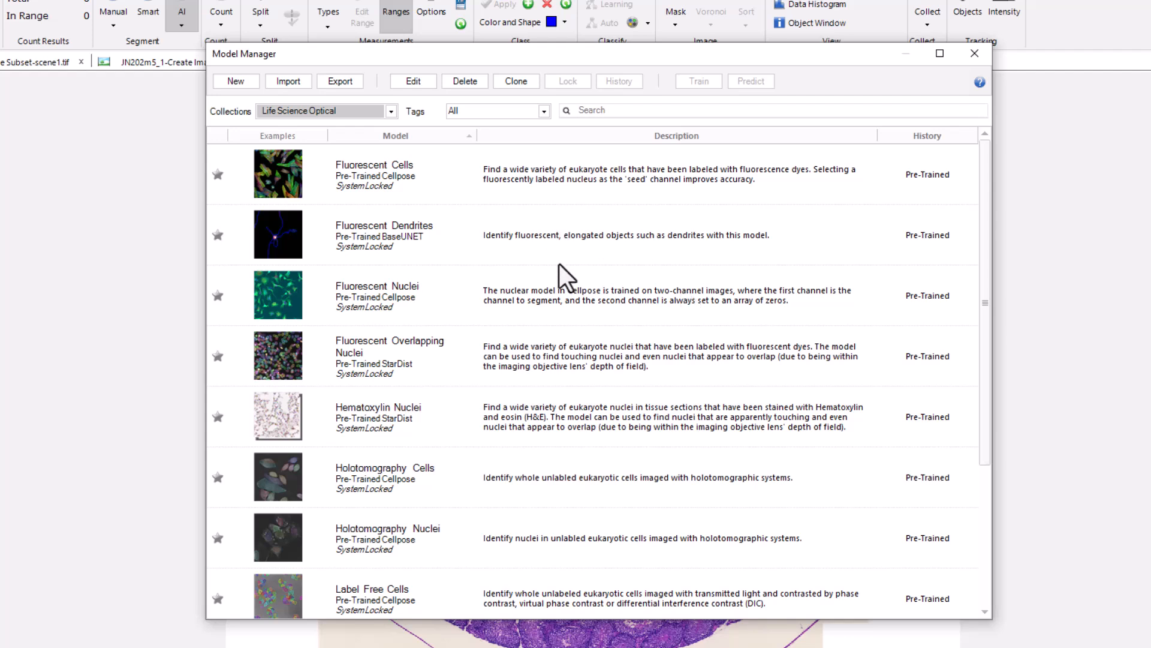
left_click(421, 415)
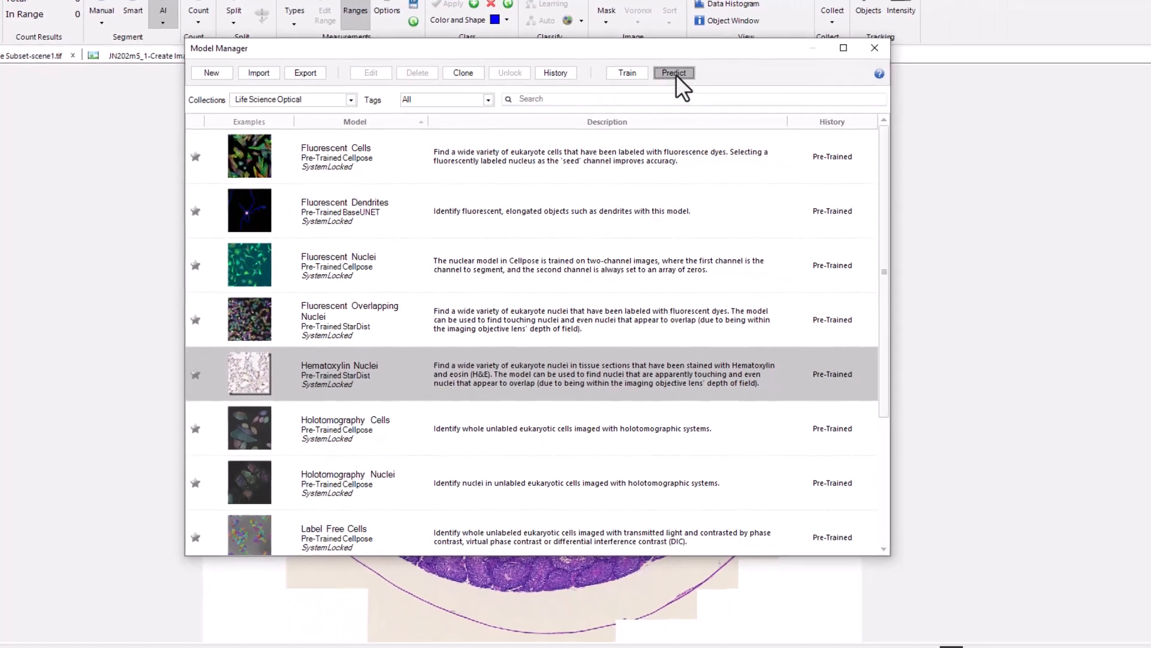
left_click(757, 86)
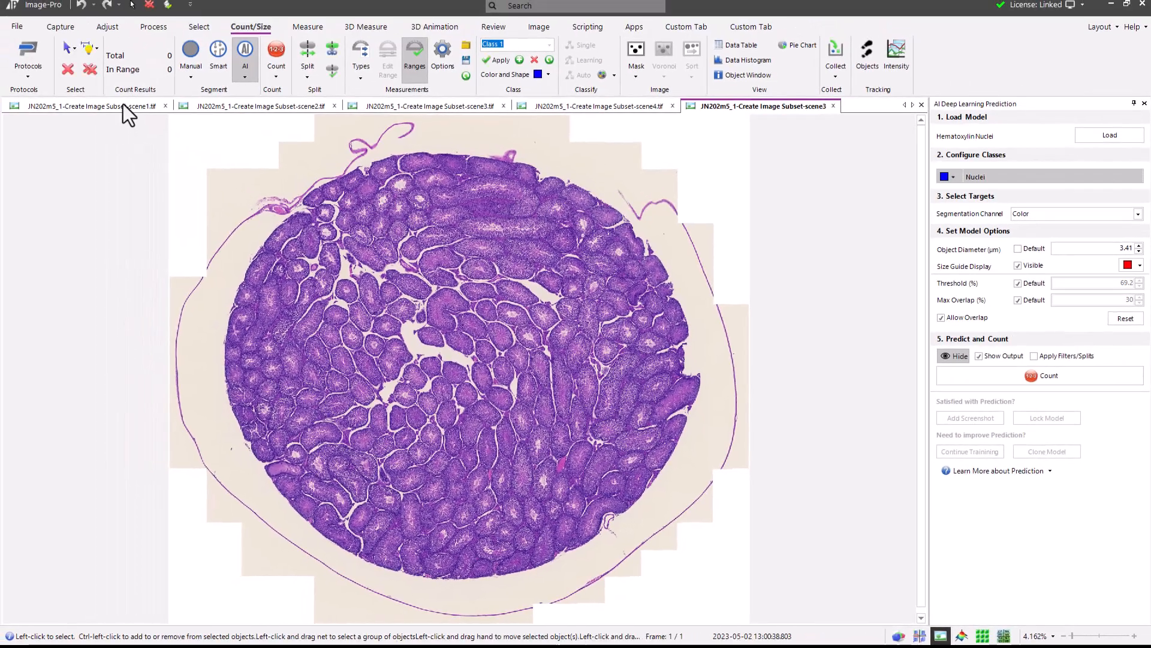
Switch to the scene1.tif image and give the Nuclei class a yellow color with a line width of 3
left_click(124, 104)
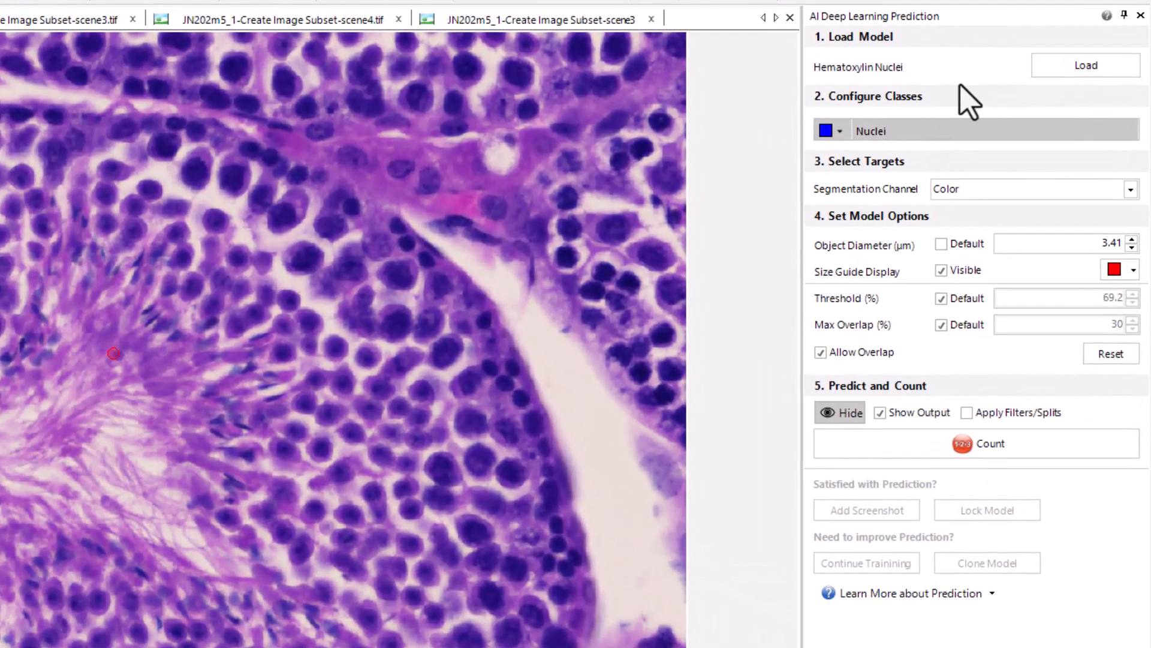
mouse_move(931, 68)
left_click(840, 131)
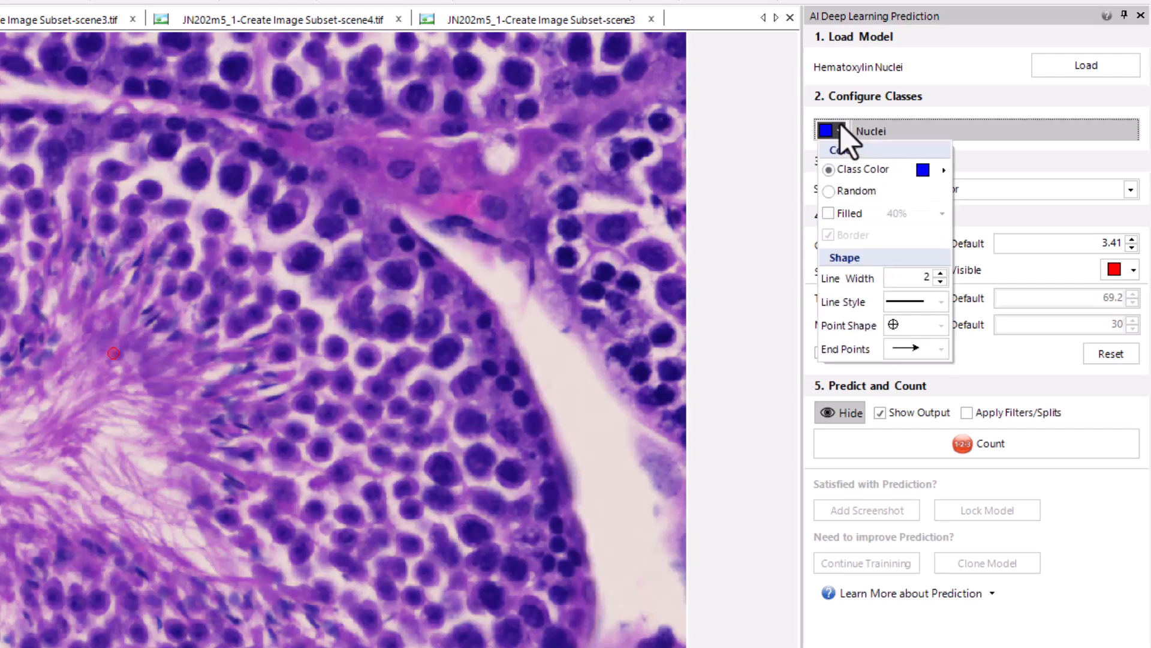
left_click(943, 172)
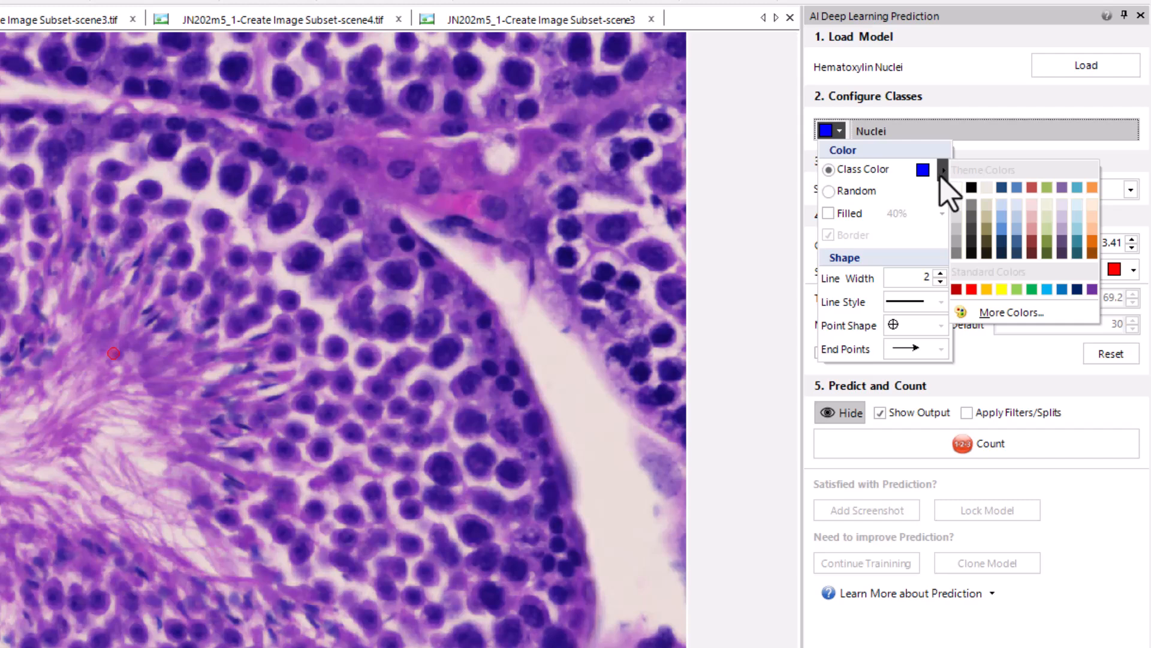
left_click(1002, 290)
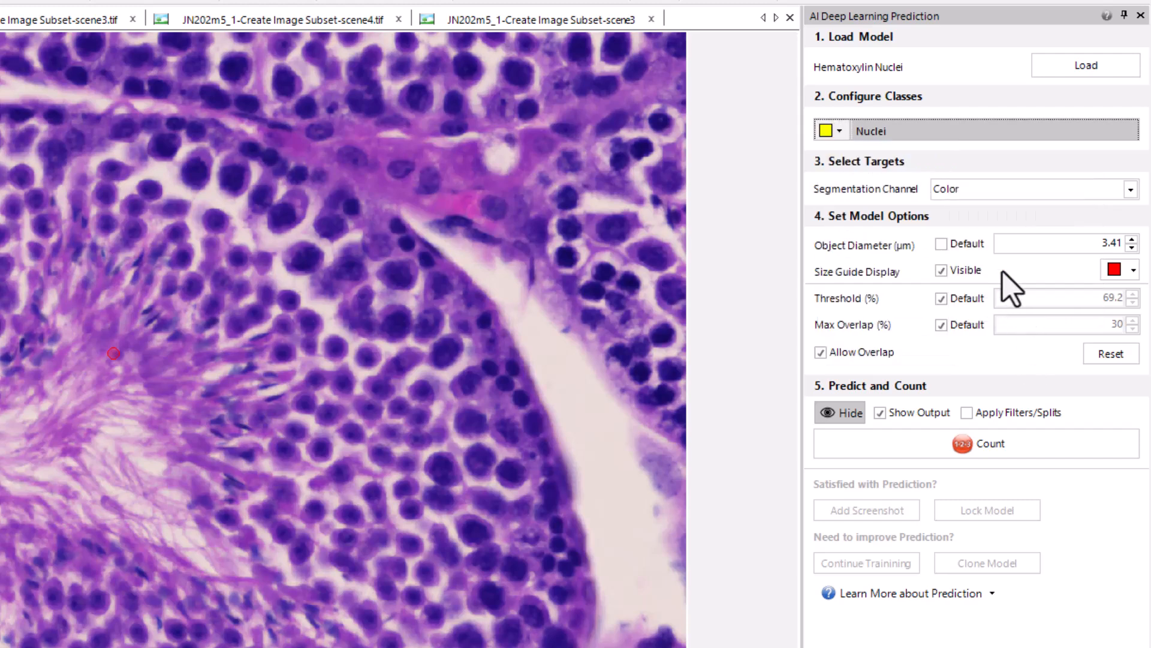
left_click(840, 132)
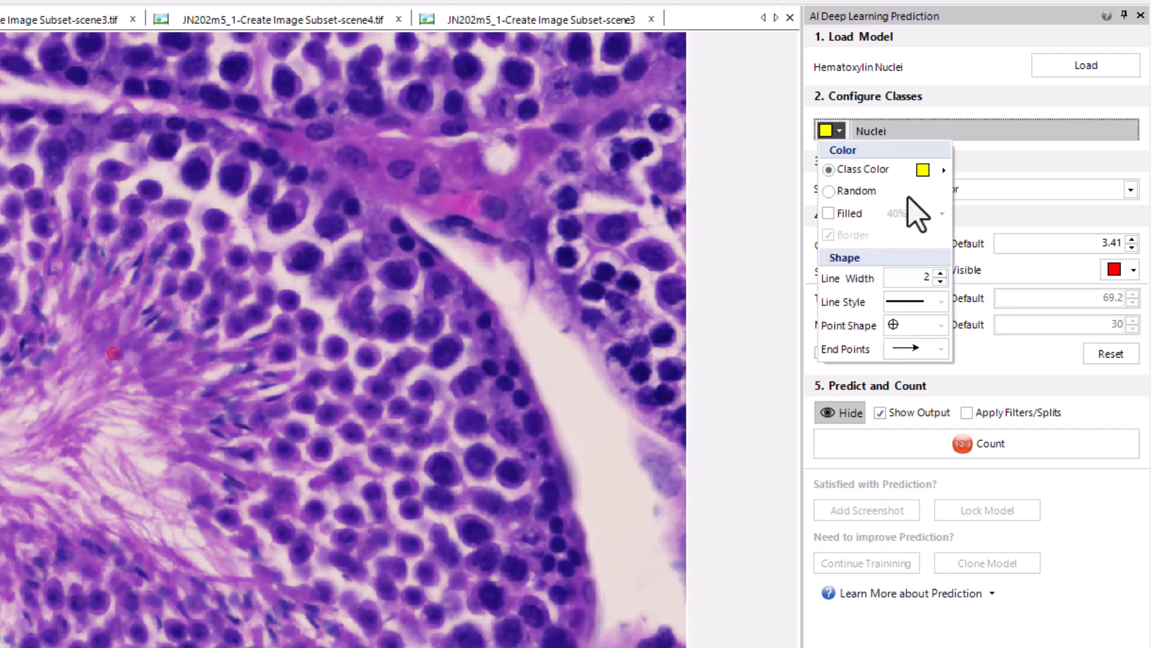
left_click(939, 272)
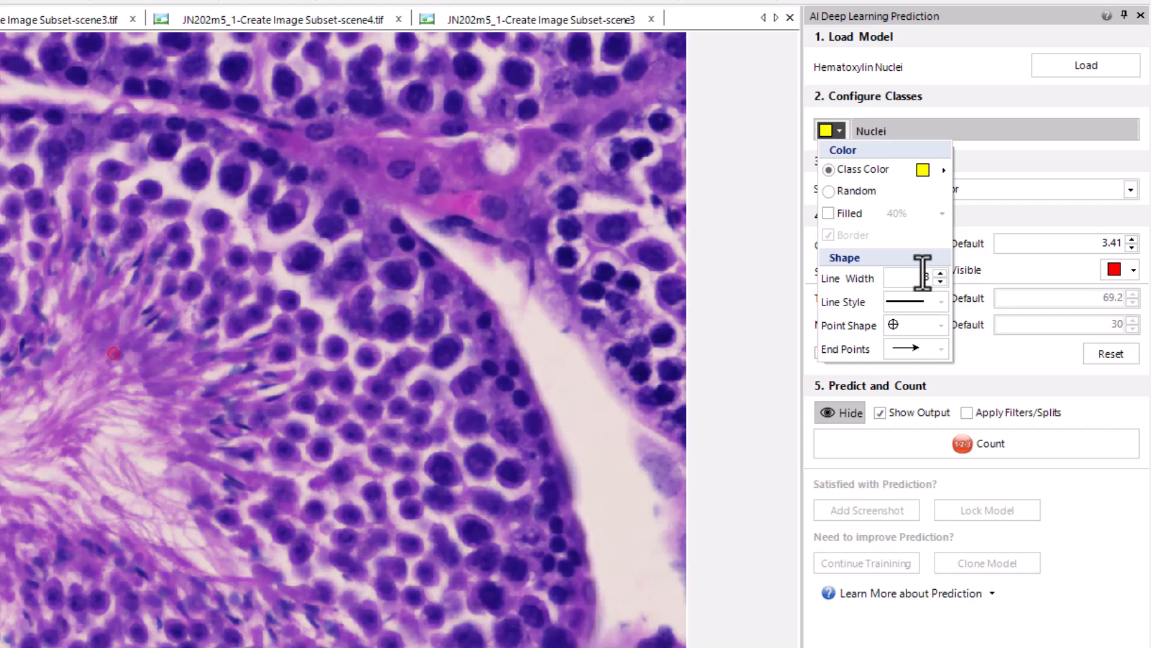
Rename the Nuclei class to Cells
left_click(959, 133)
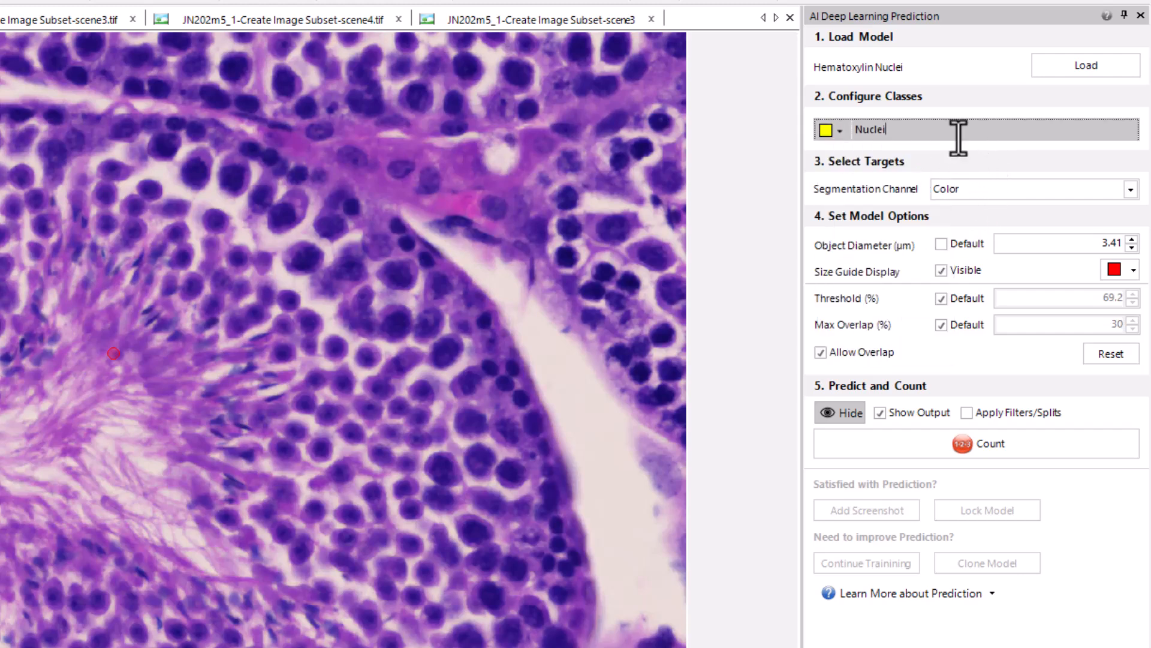
key("BackSpace")
key("BackSpace")
key("BackSpace")
key("BackSpace")
key("BackSpace")
key("BackSpace")
type("Cells")
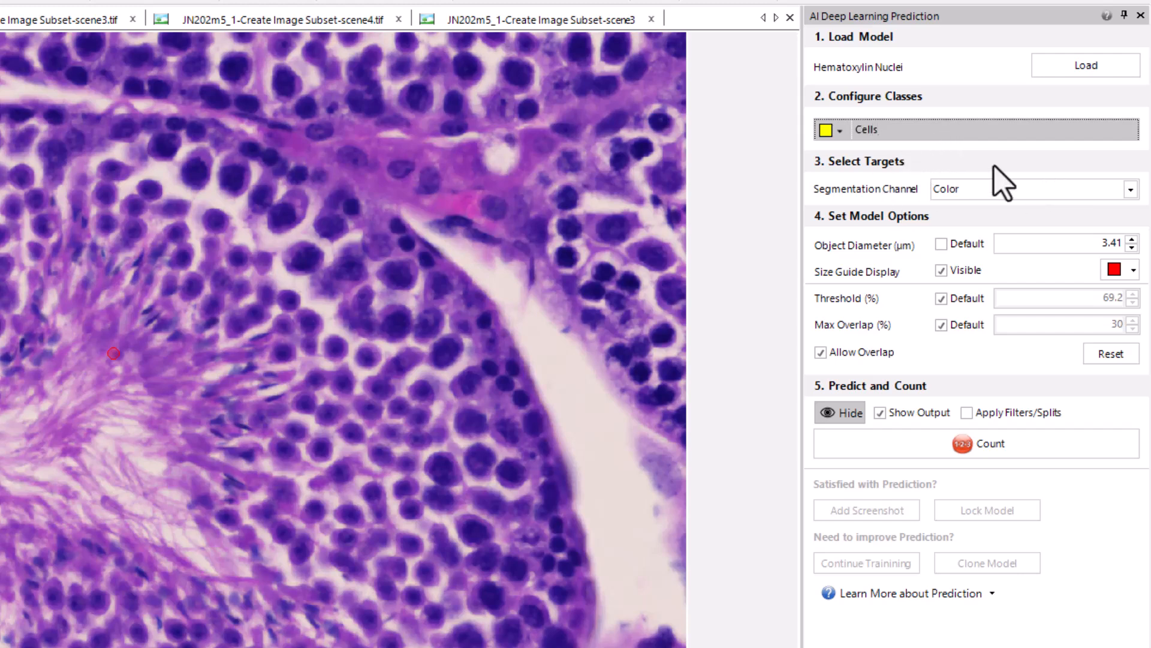
Select Color as the segmentation channel
left_click(1109, 167)
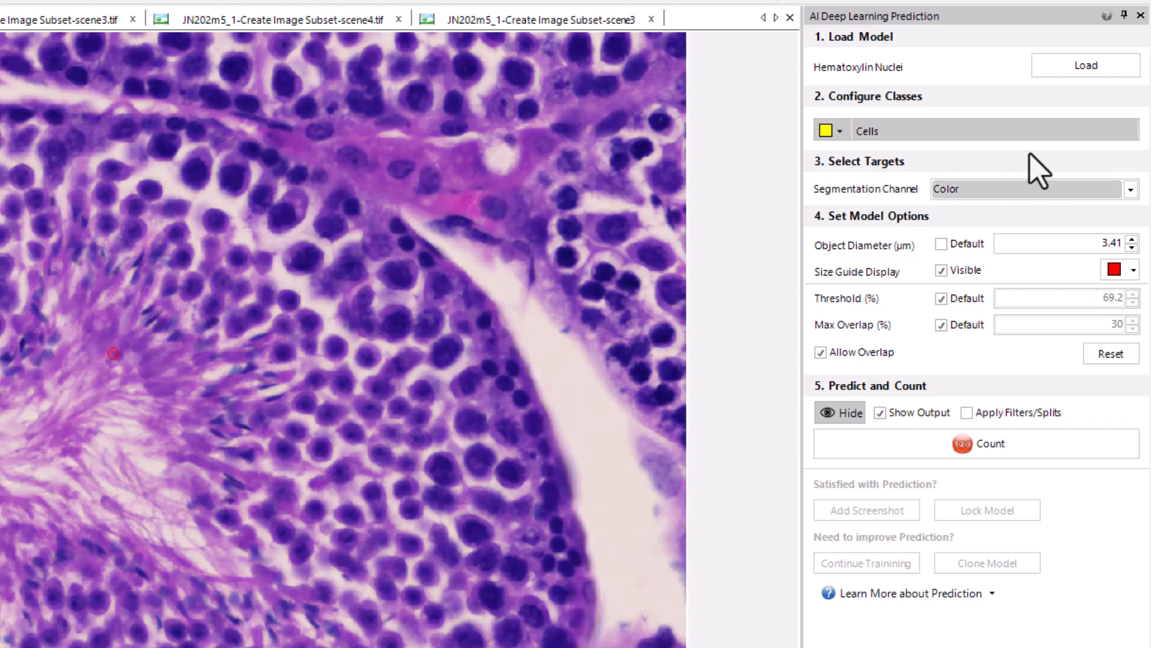
left_click(1131, 189)
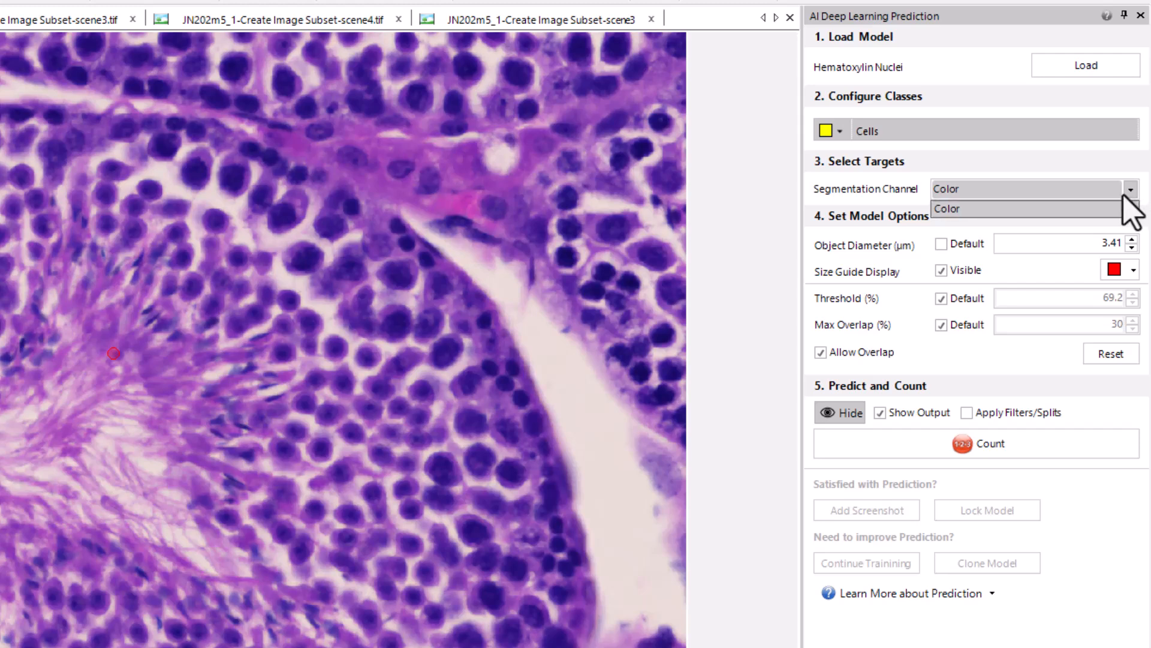
left_click(1122, 208)
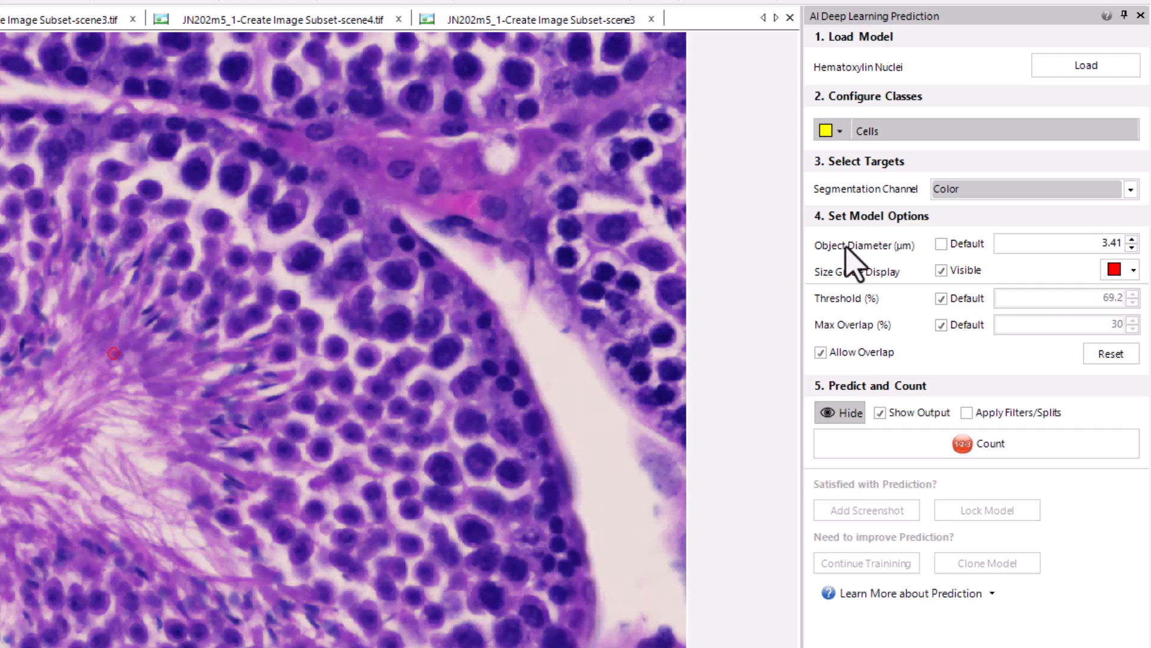
Reposition the size guide circle on the tissue image and set its display color to yellow
mouse_move(918, 253)
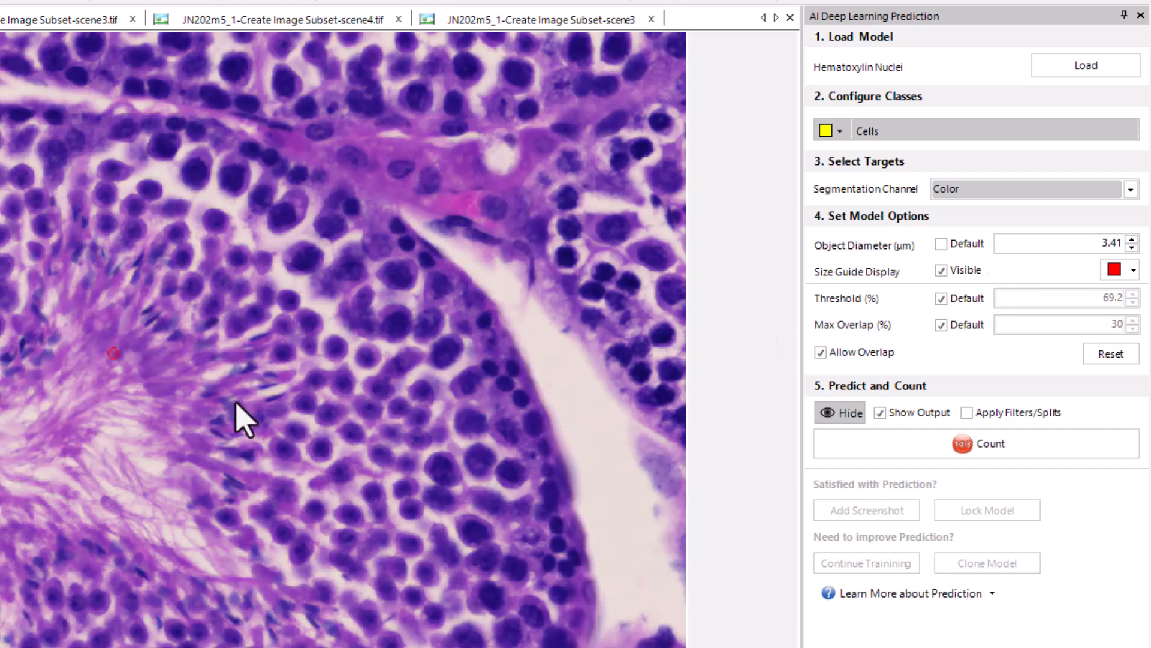
scroll(121, 387, "up", 1)
scroll(117, 407, "up", 2)
mouse_move(113, 406)
left_mouse_down()
mouse_move(57, 391)
mouse_move(124, 354)
left_mouse_up()
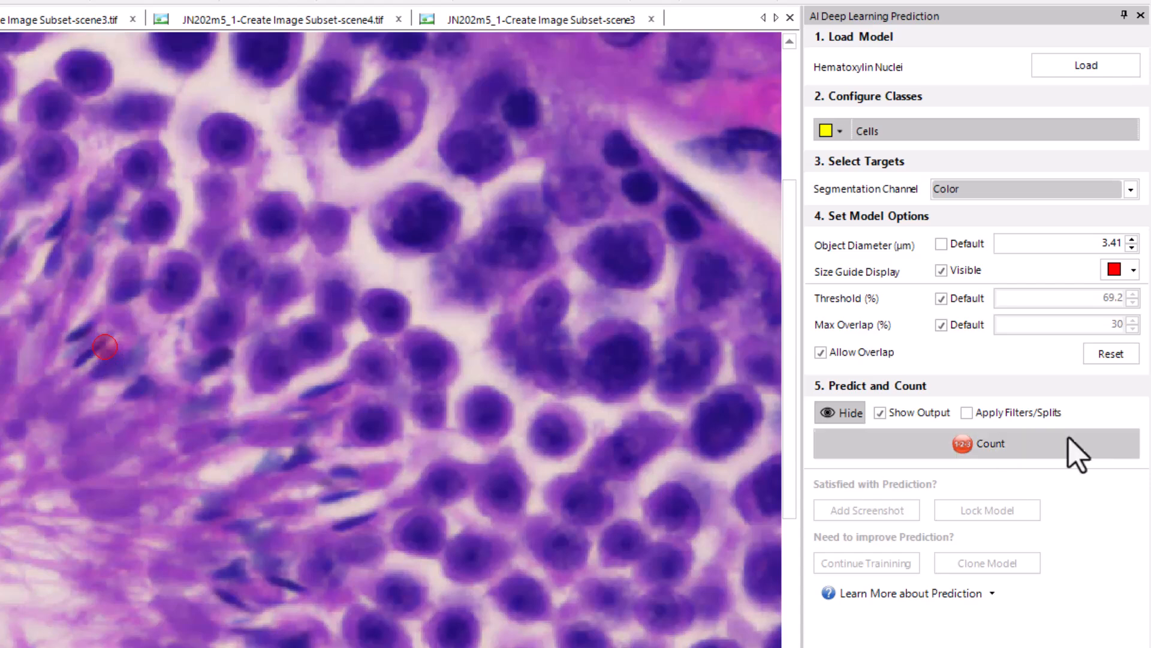
left_click(1133, 270)
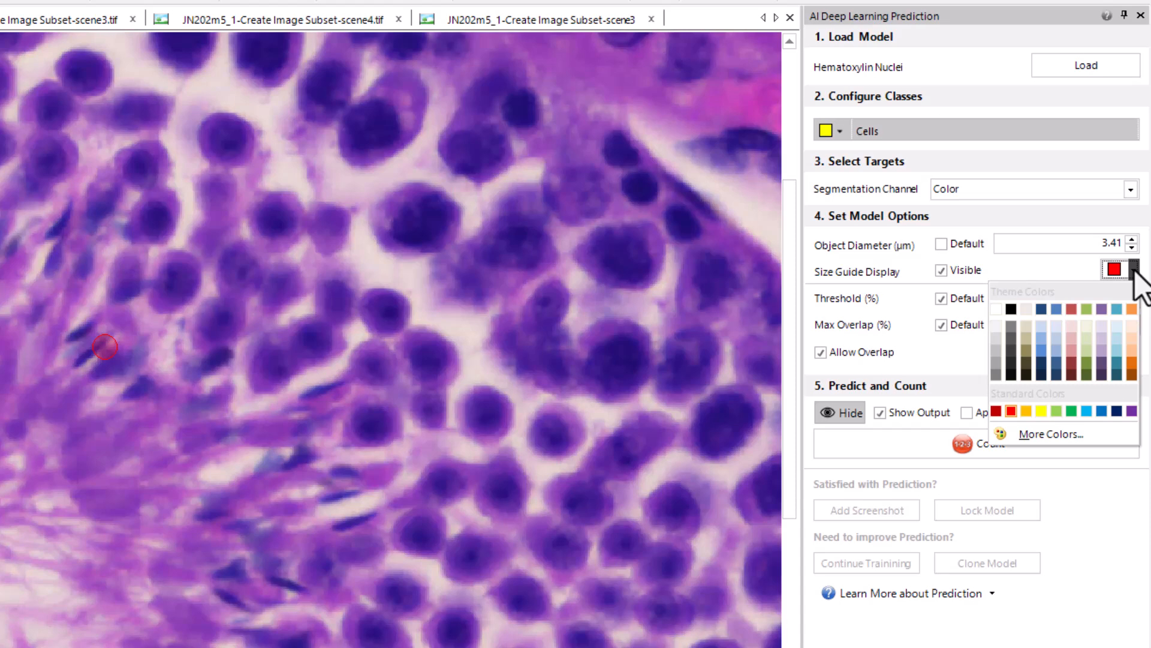
left_click(1042, 411)
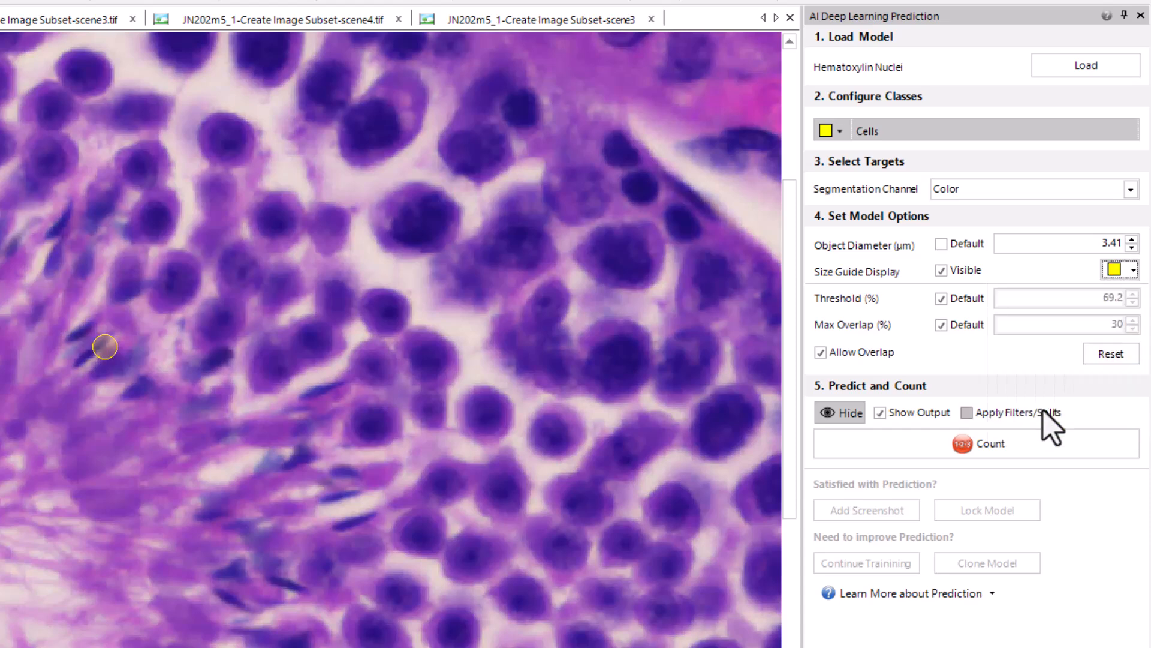
Move the size guide among the cells, resize it to an object diameter of about 5.62 µm, and toggle its visibility off and on
left_click(108, 362)
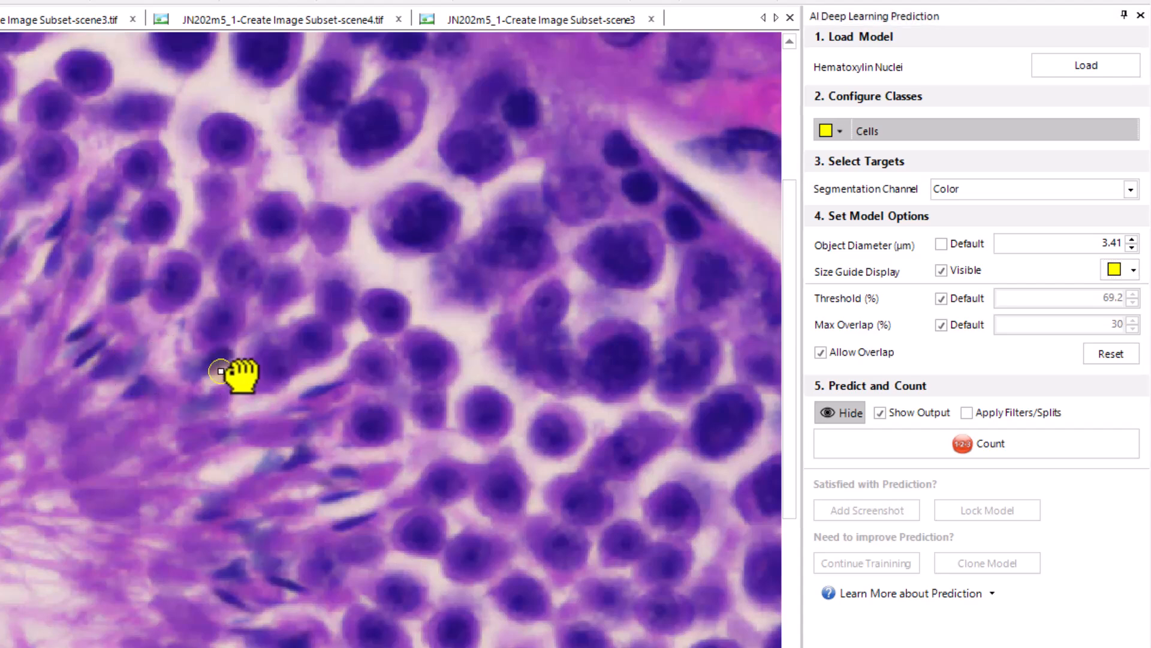
left_click_drag(378, 304, 378, 273)
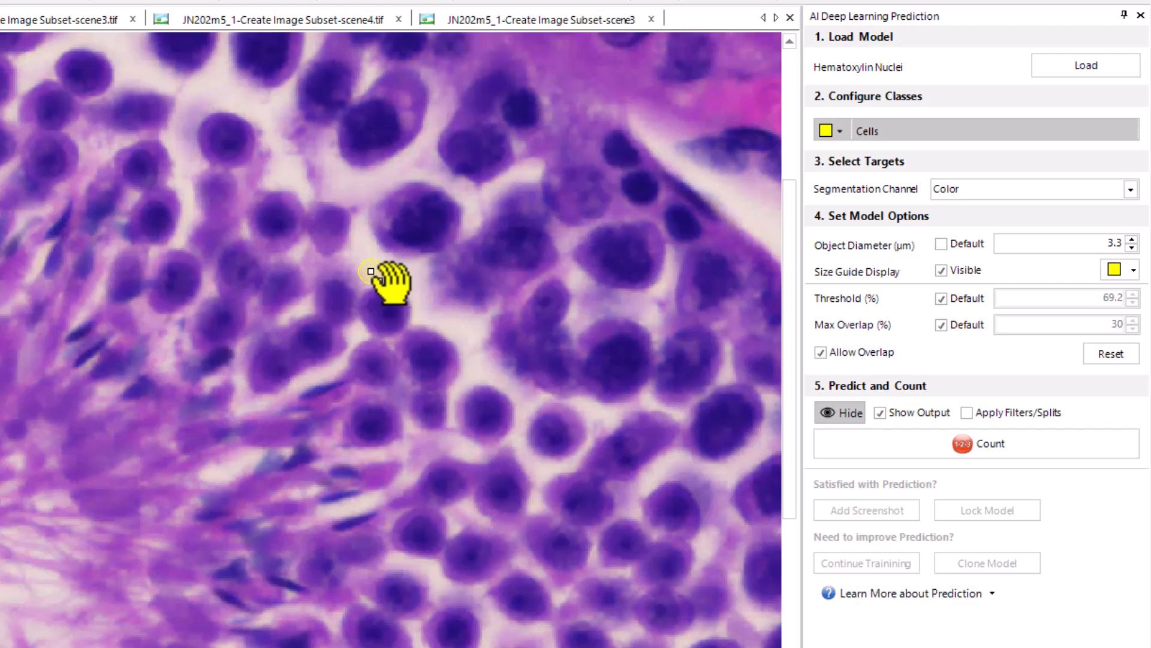
left_click_drag(373, 275, 383, 307)
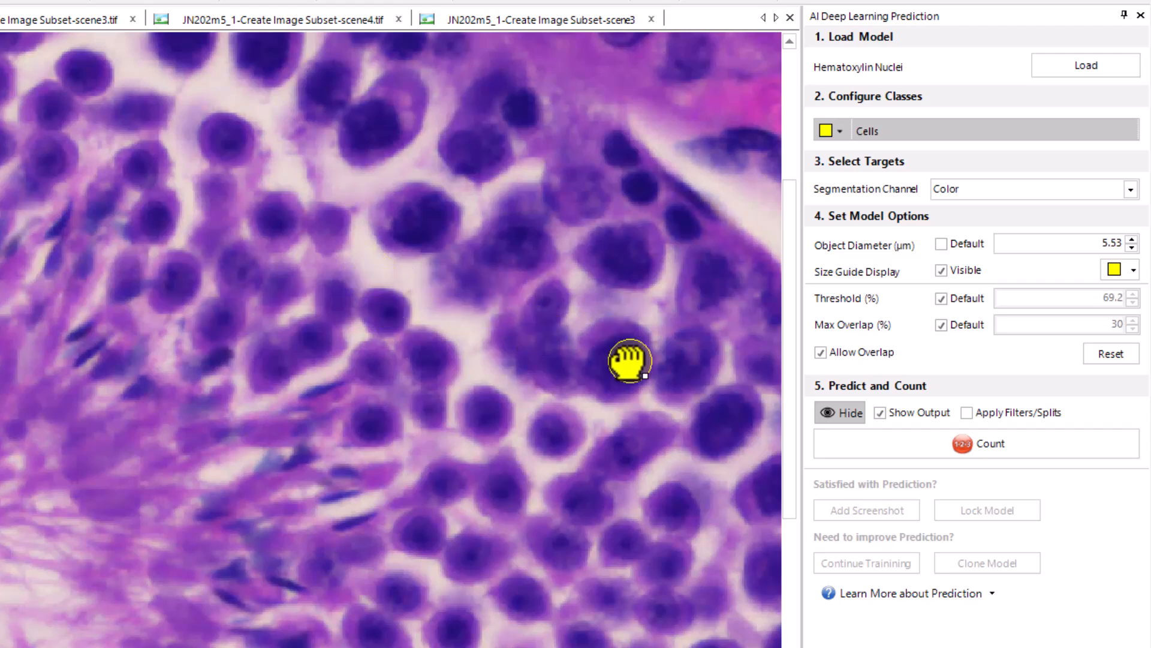
left_click_drag(434, 311, 333, 339)
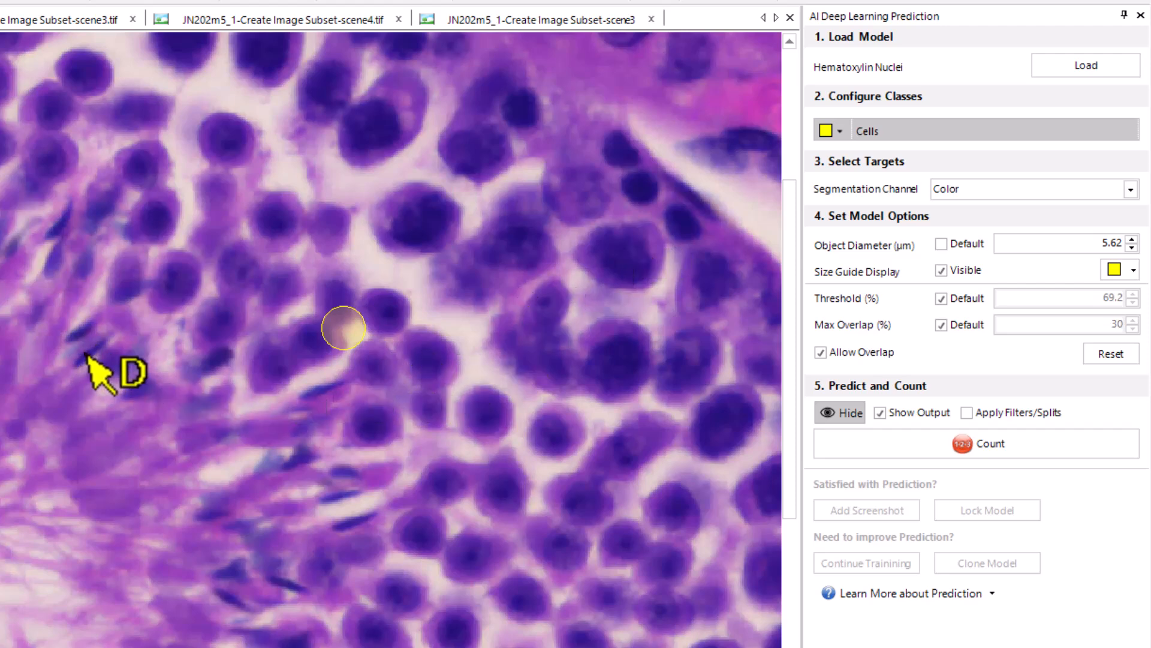
left_click(941, 272)
left_click(941, 272)
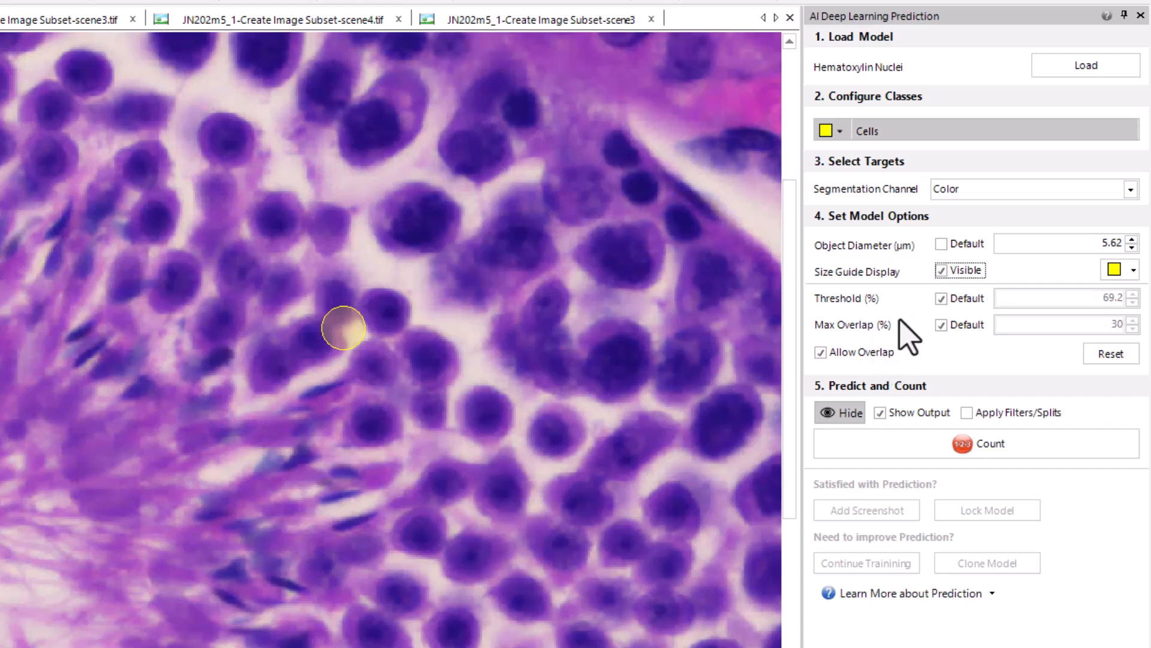
Disallow overlapping objects and count the cells with the loaded AI model
mouse_move(901, 324)
left_click(828, 357)
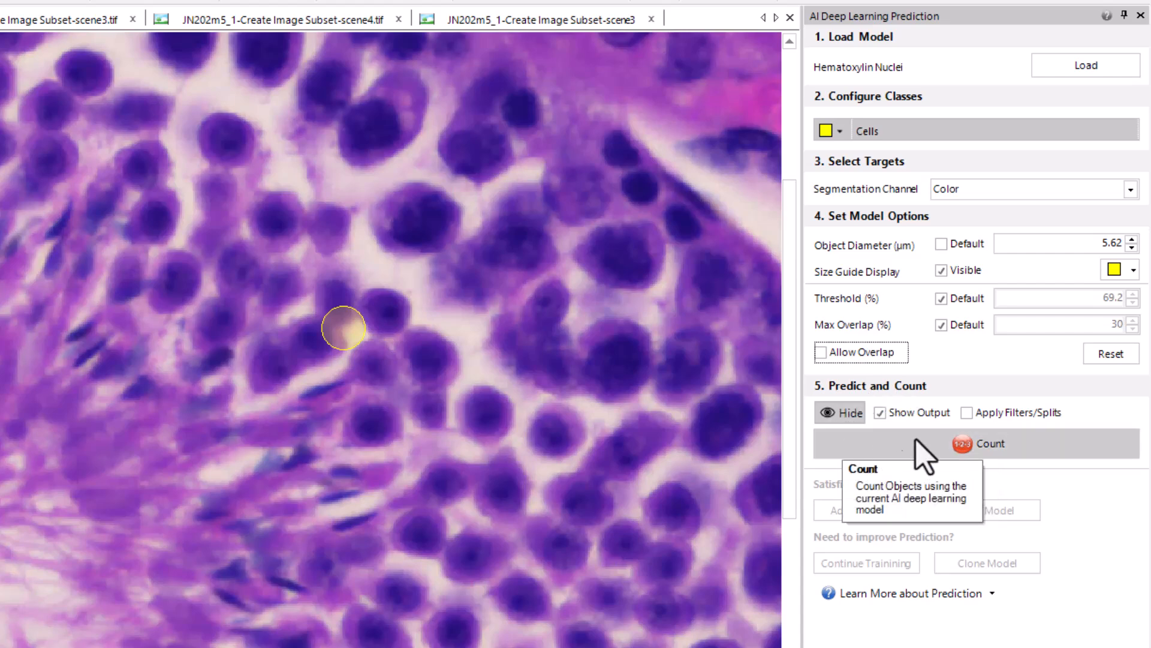
left_click(880, 455)
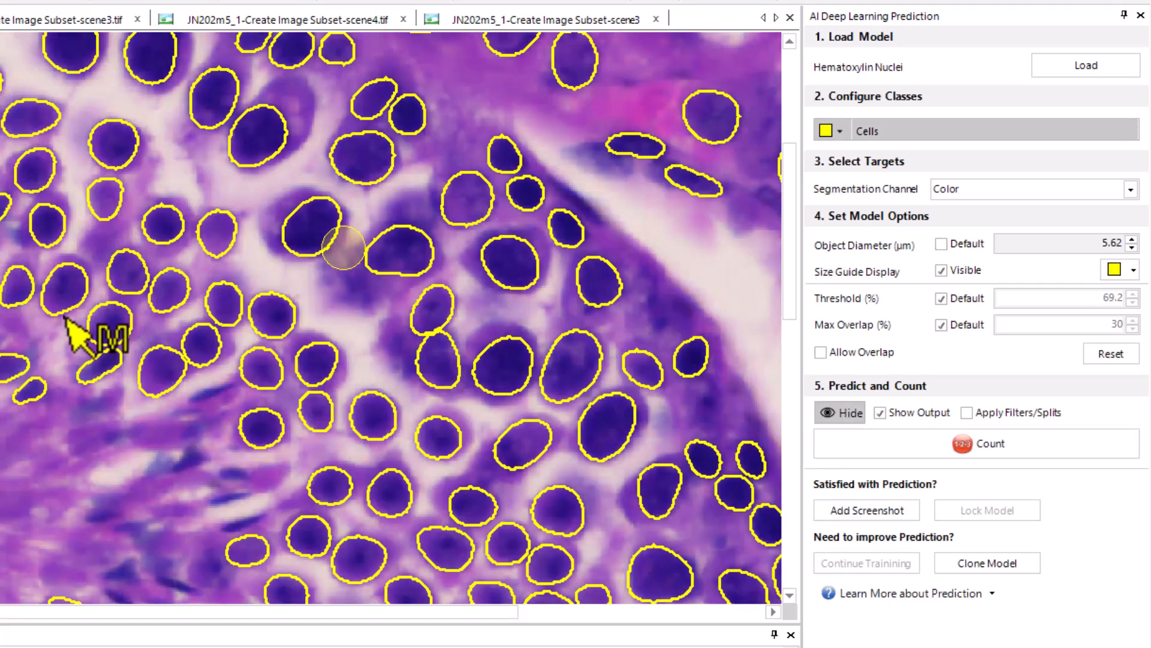
scroll(226, 329, "down", 2)
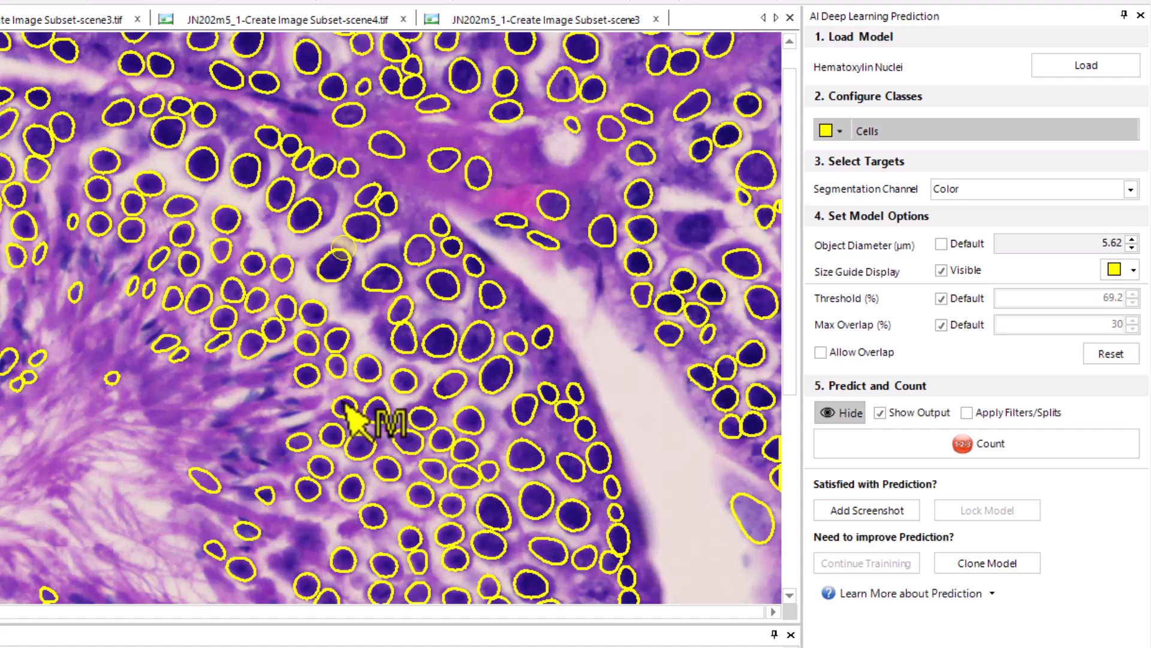
Set the object diameter to 3 µm and run the cell count again
left_click_drag(252, 360, 245, 380)
mouse_move(1015, 261)
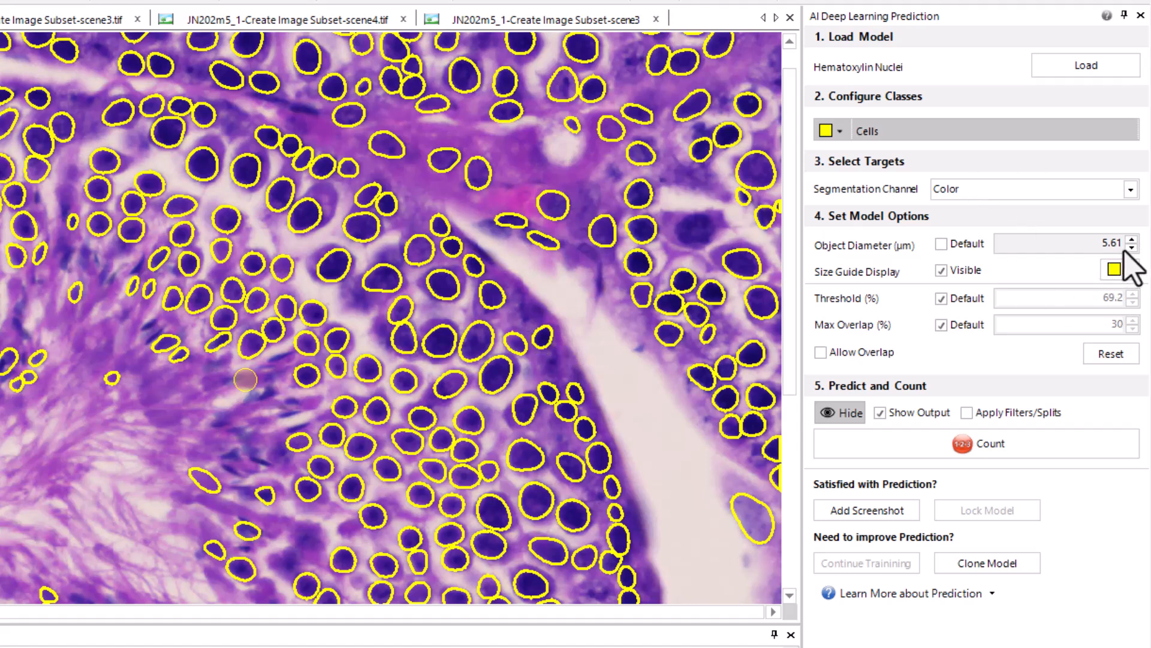
double_click(1086, 243)
type("3")
key("Return")
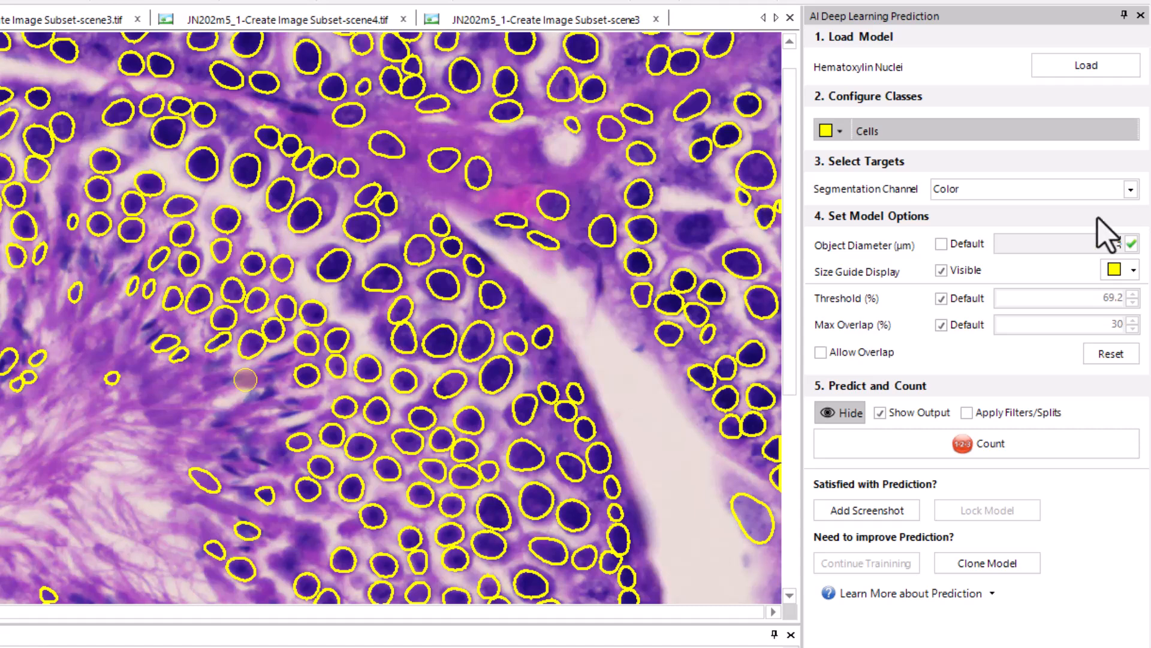
left_click(911, 454)
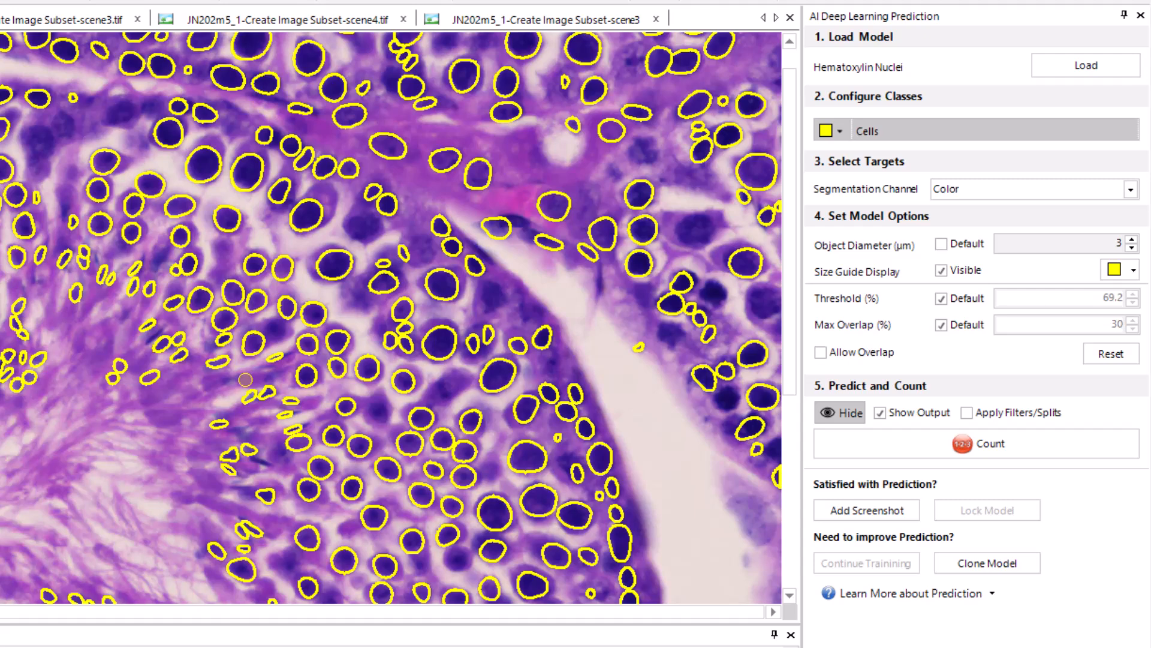
scroll(150, 336, "down", 1)
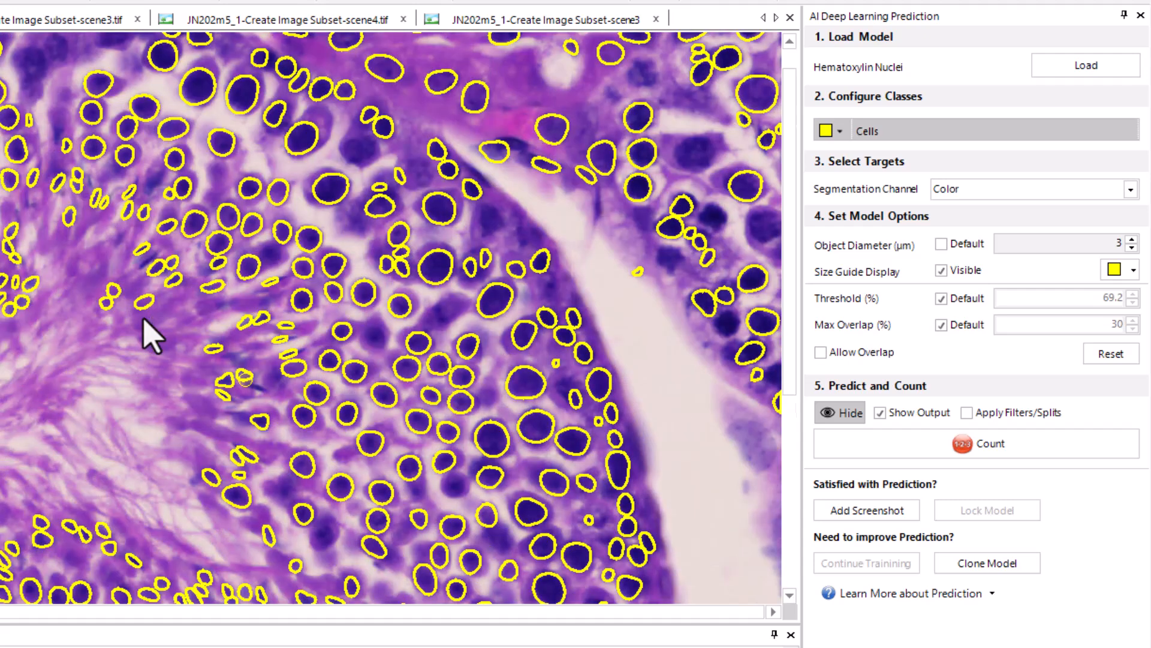
Set the model's object diameter to 4 µm
scroll(197, 295, "up", 1)
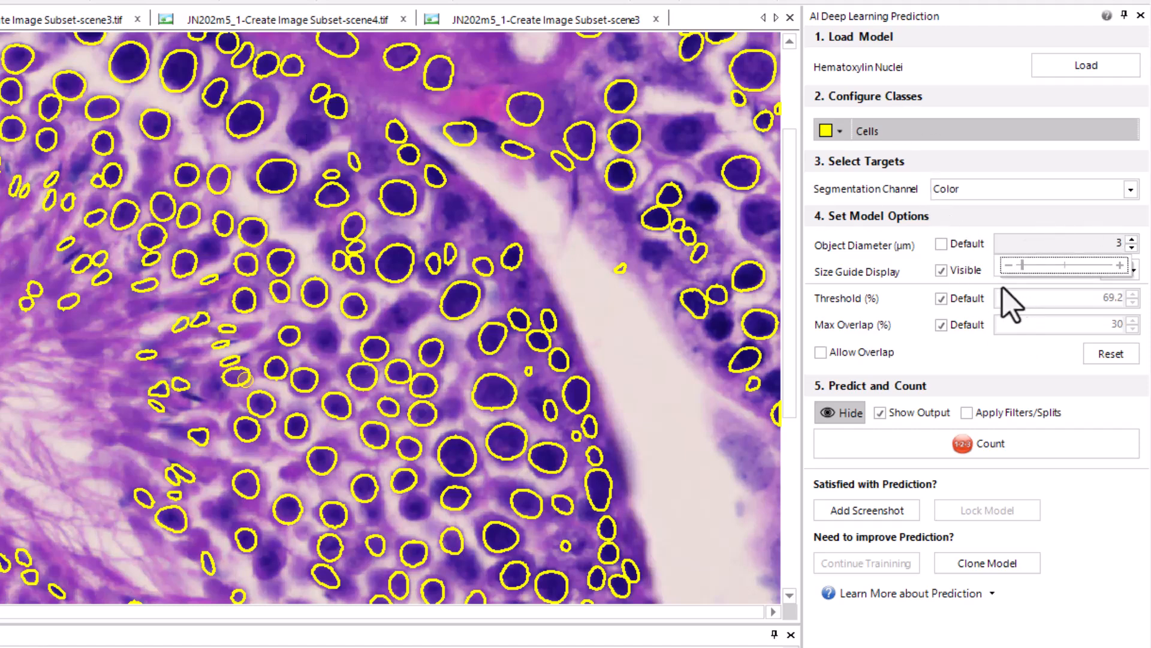
double_click(1108, 247)
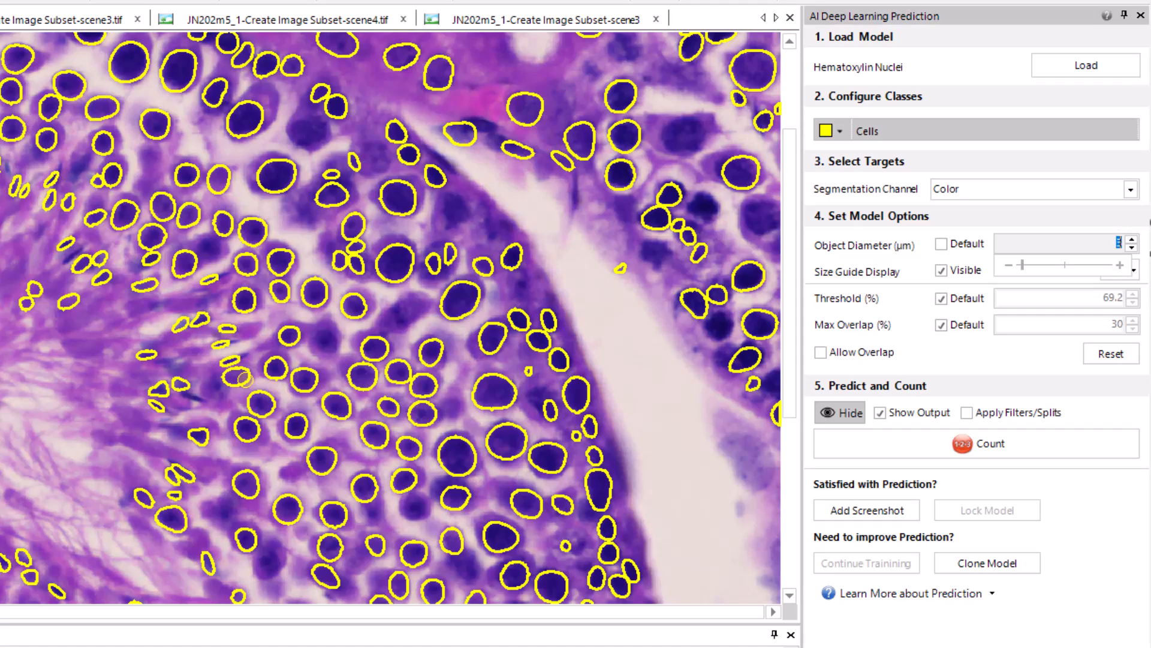
type("4")
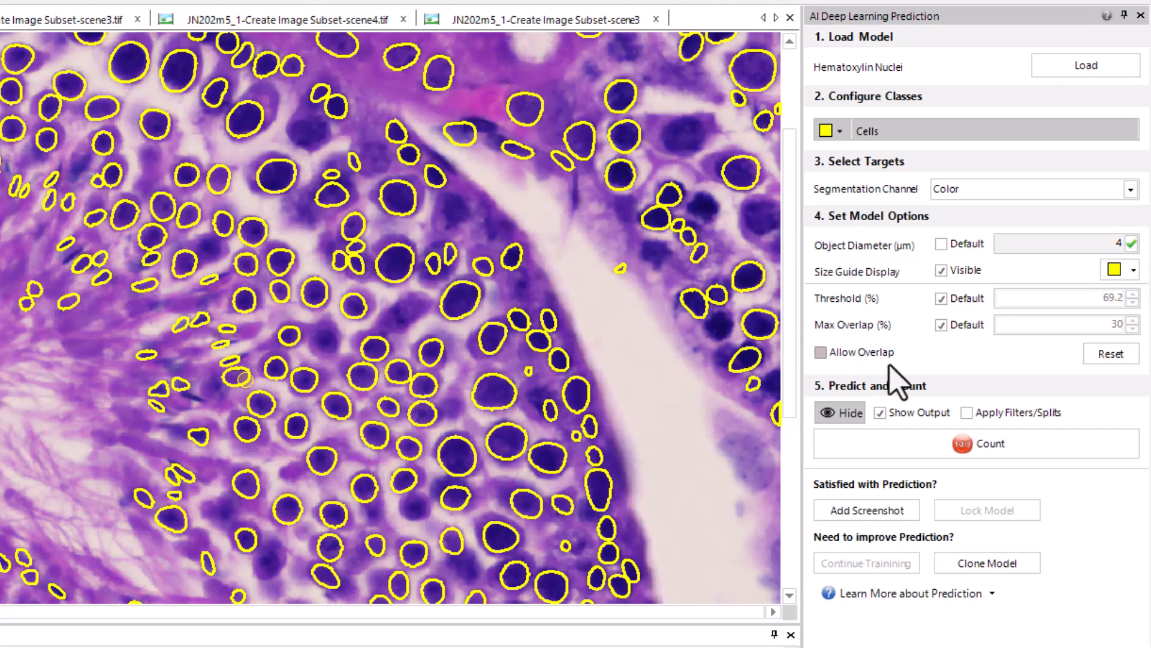
Override the default threshold with 50% and count the cells again
left_click(941, 298)
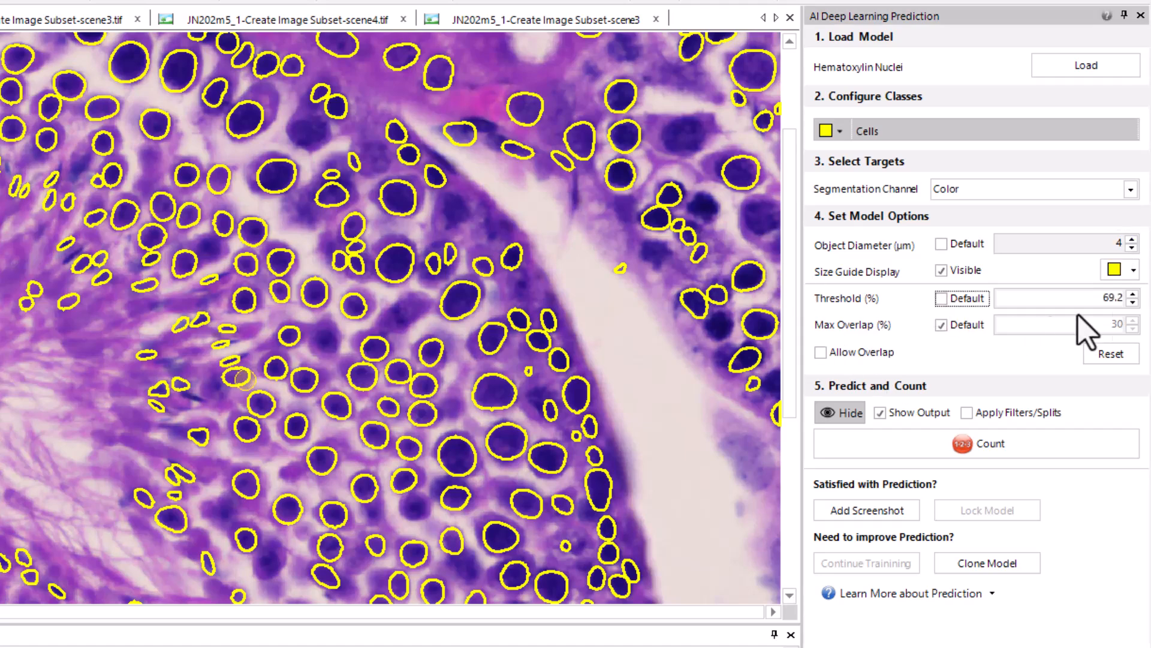
left_click(1116, 304)
scroll(1103, 300, "down", 2)
double_click(1101, 298)
type("50")
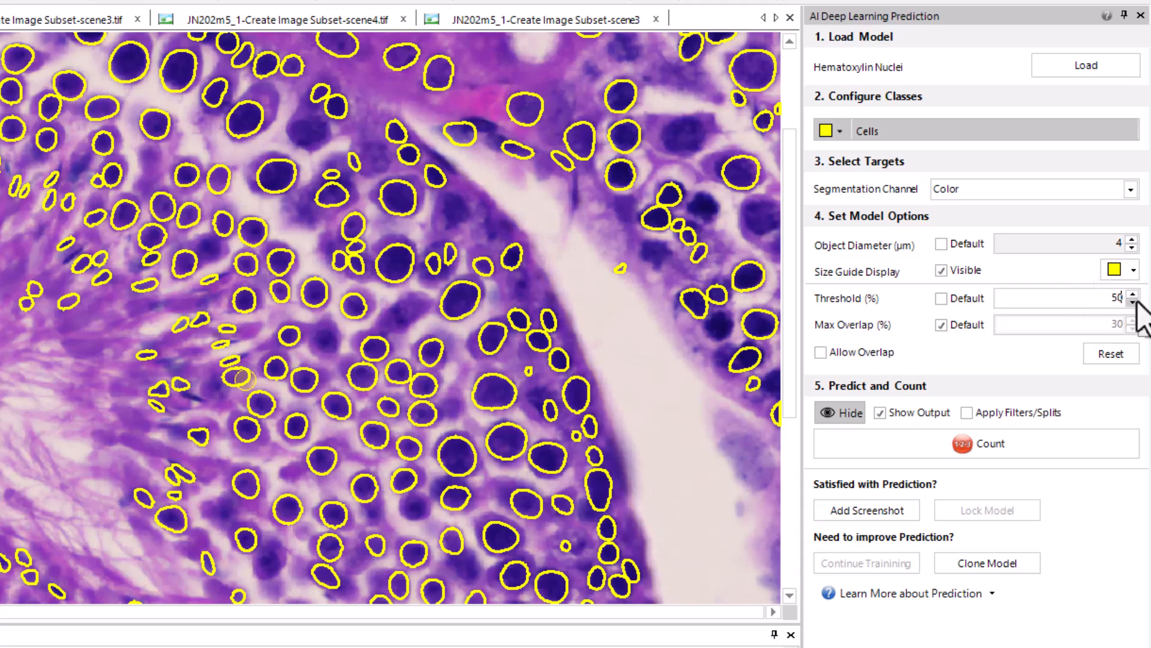
left_click(1132, 298)
left_click(909, 447)
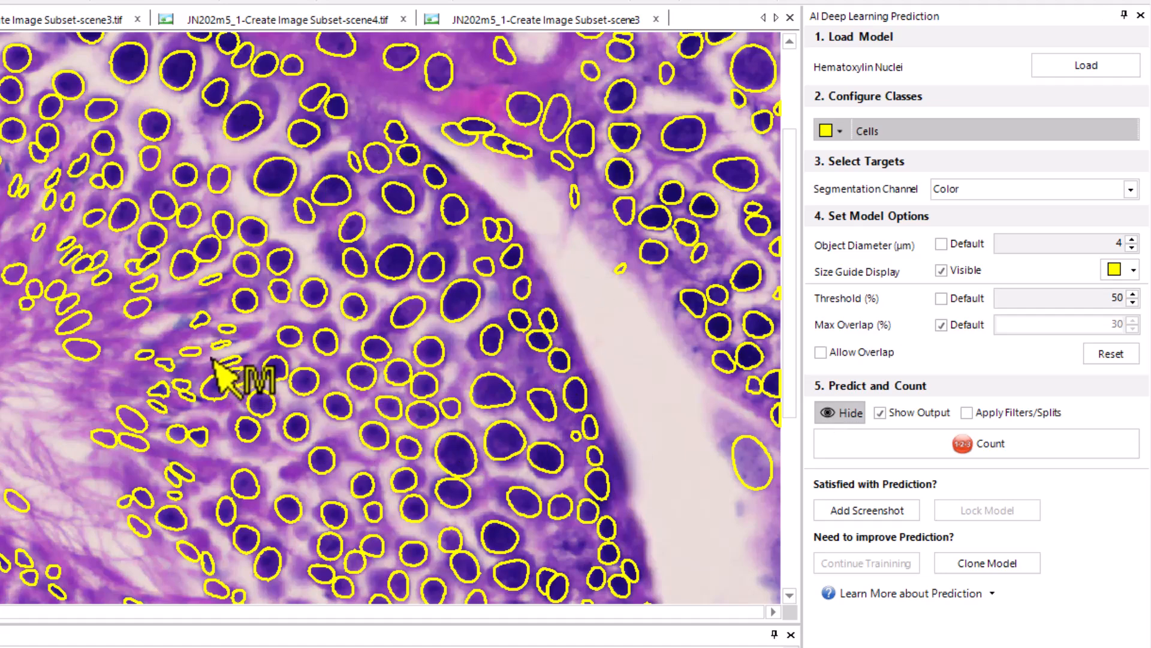
Inspect the detected outlines up close, and run the cell count on the JN202m5_1 scene2 image
scroll(85, 322, "up", 4)
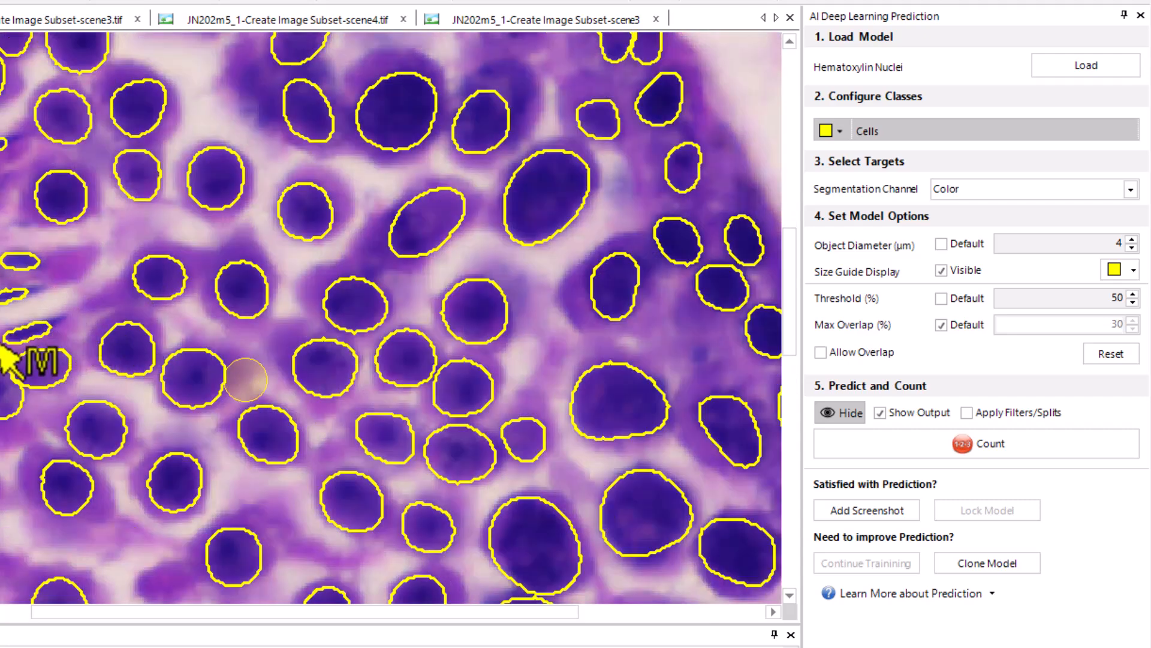
scroll(72, 322, "down", 3)
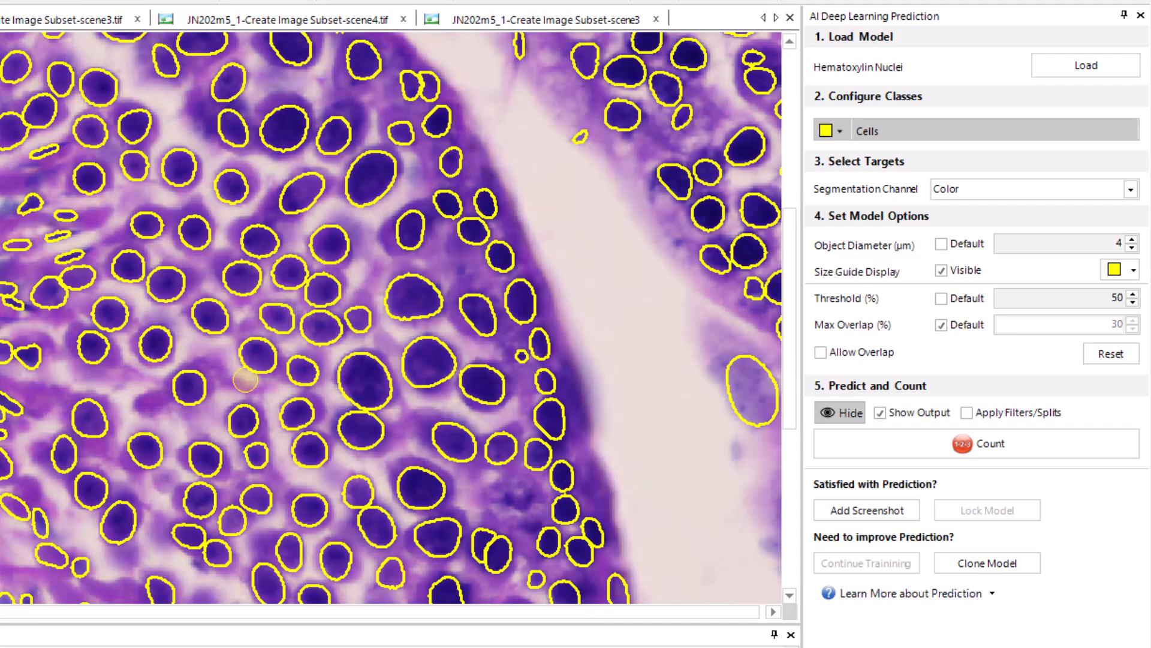
scroll(245, 380, "down", 3)
mouse_move(245, 380)
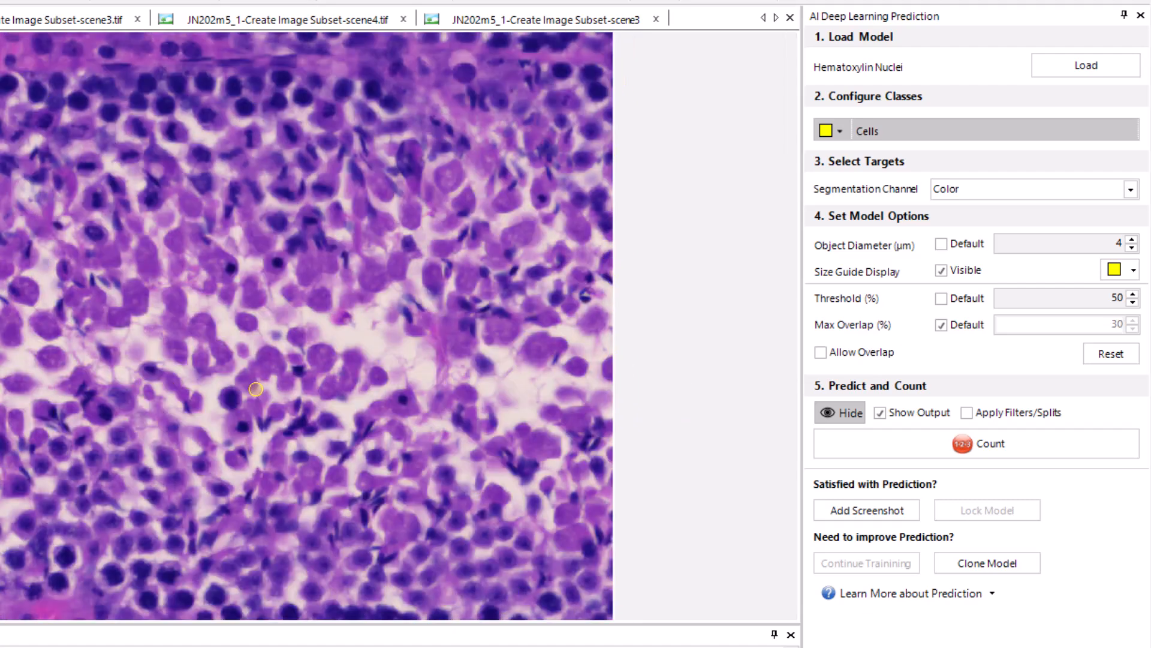
left_click(908, 444)
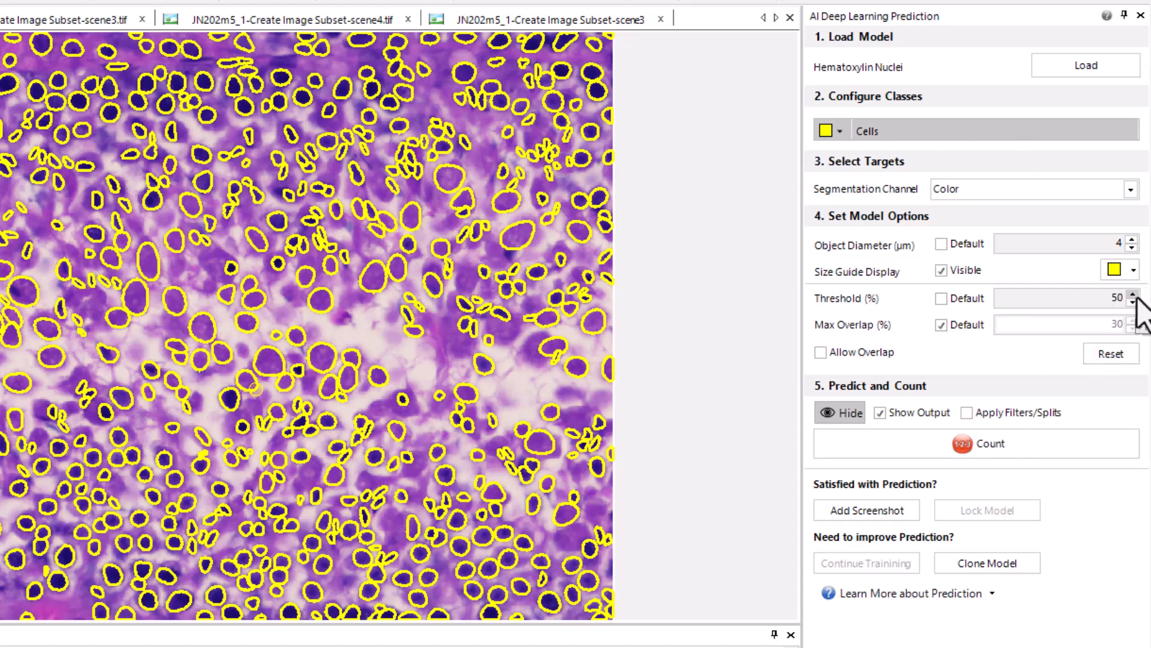
Set the threshold to 55% and rerun the cell count on the scene2 image
double_click(1115, 298)
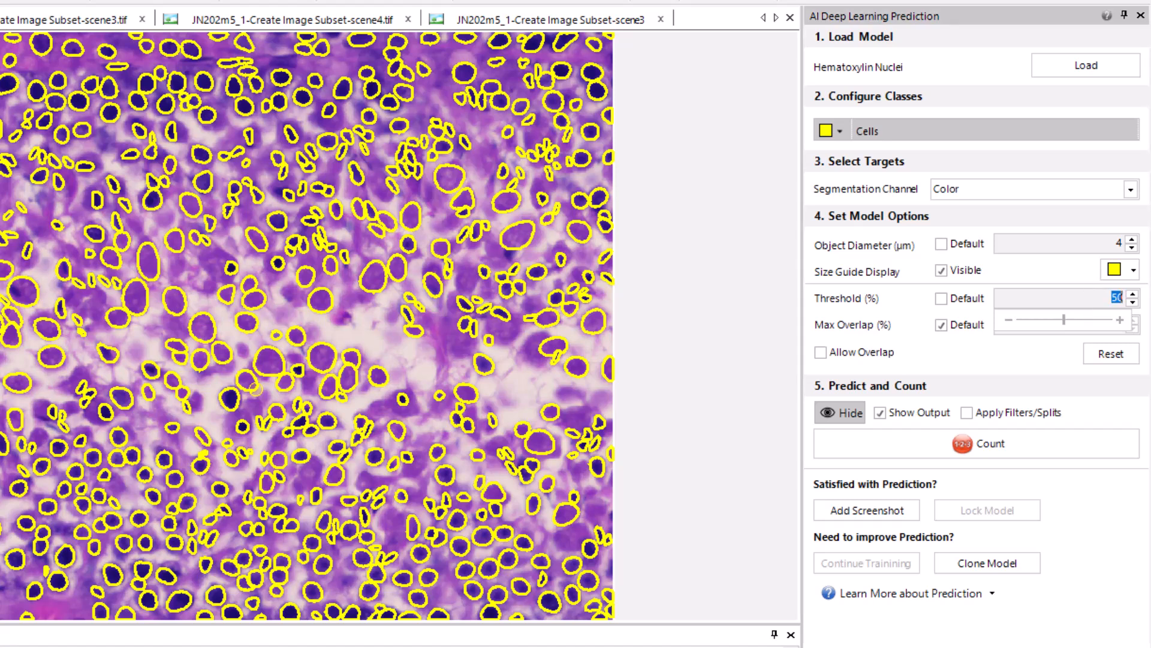
type("55")
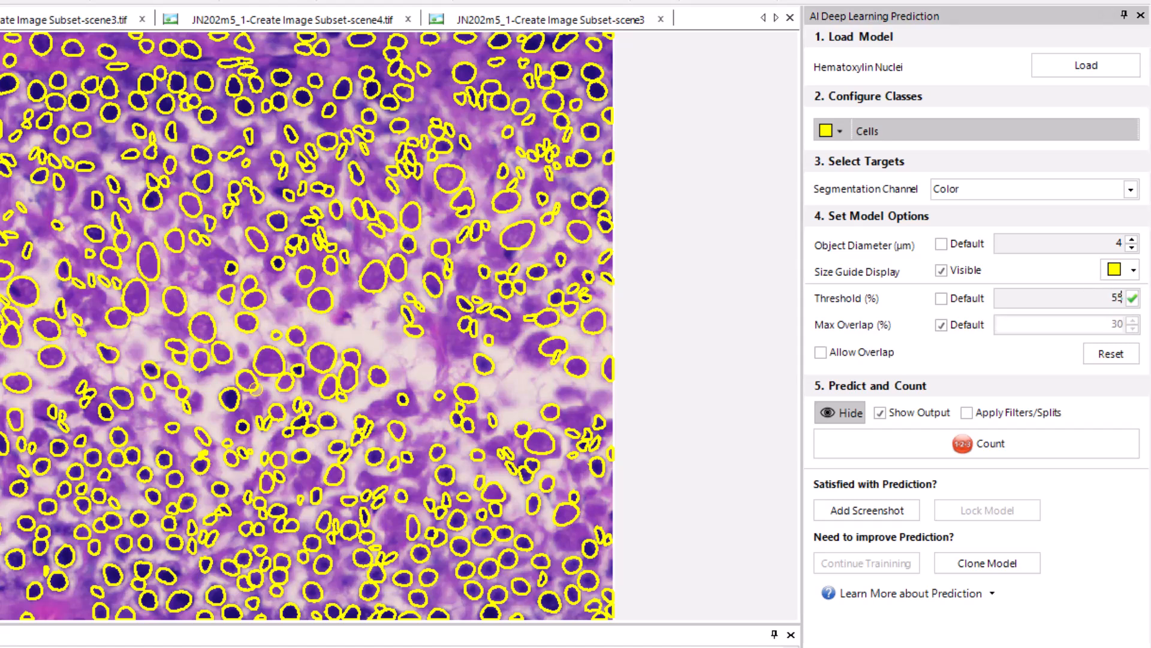
left_click(1132, 299)
left_click(888, 455)
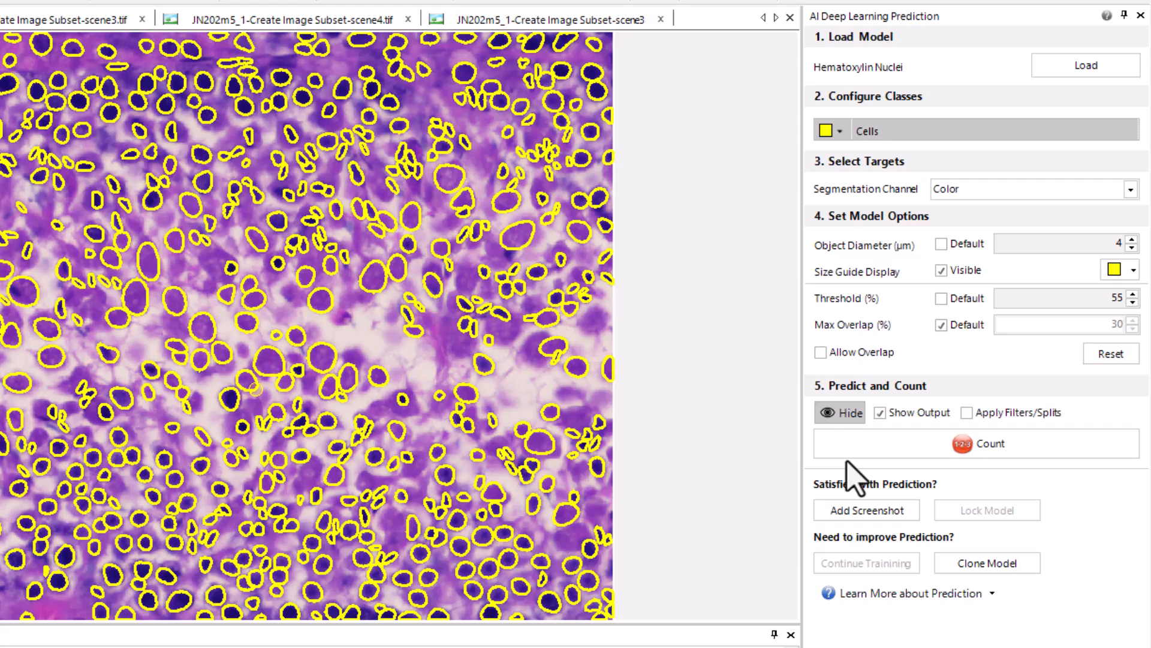
Start a clone of the Hematoxylin Nuclei model and name it "Mouse Testies"
left_click(1021, 566)
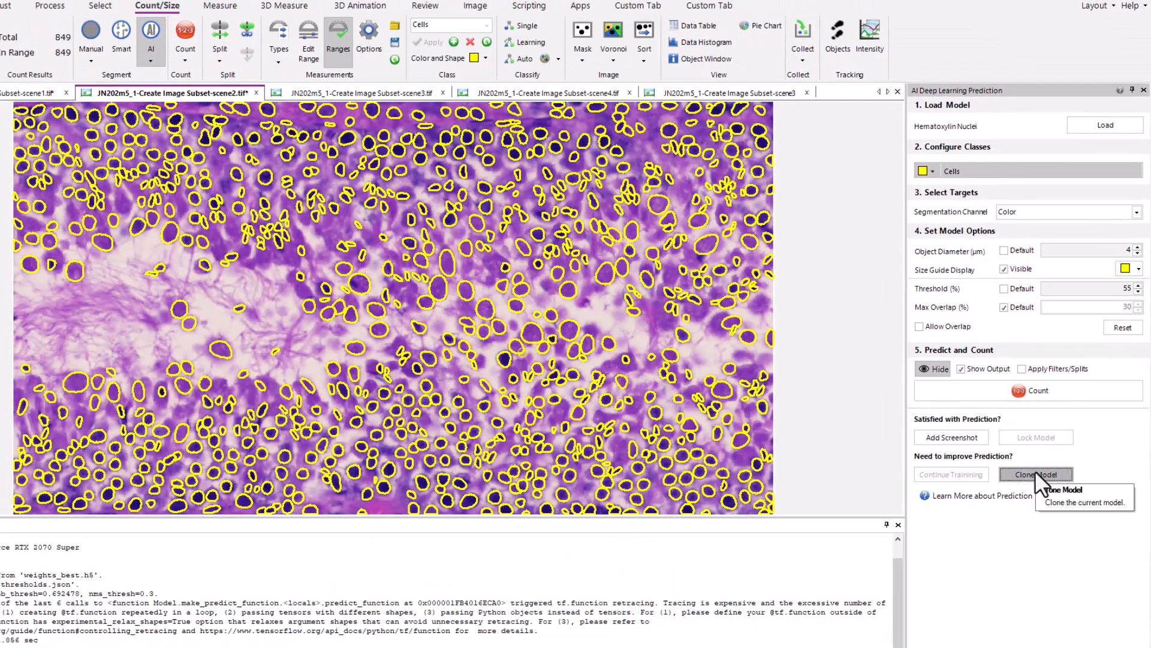
left_click(1031, 474)
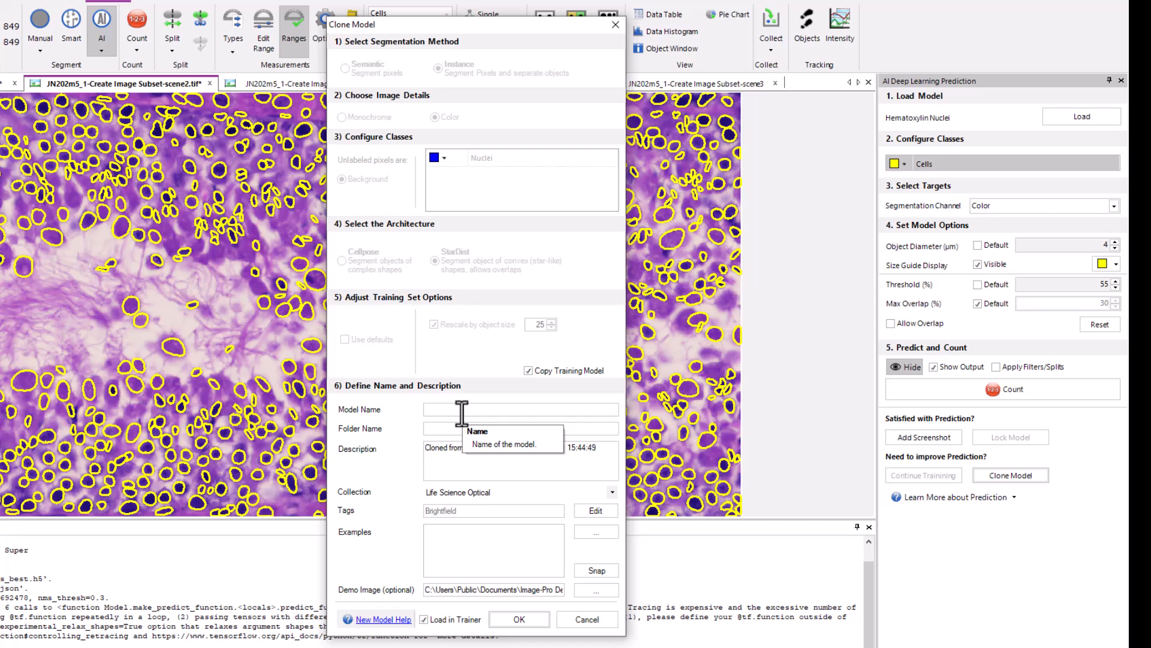
type("Mouse Testies")
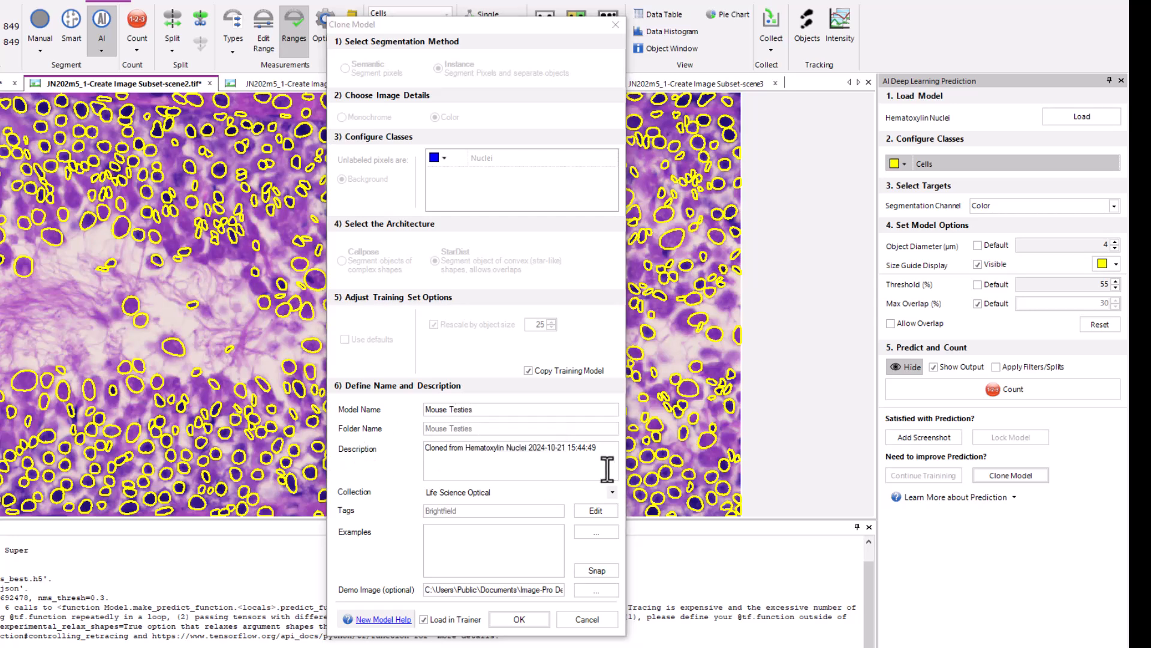
Change the clone's description to "Cloned from Hematoxylin Nuclei. Find sperm cells." and create the model for loading in the trainer
mouse_move(599, 448)
left_mouse_down()
mouse_move(440, 448)
mouse_move(543, 449)
mouse_move(531, 450)
left_mouse_up()
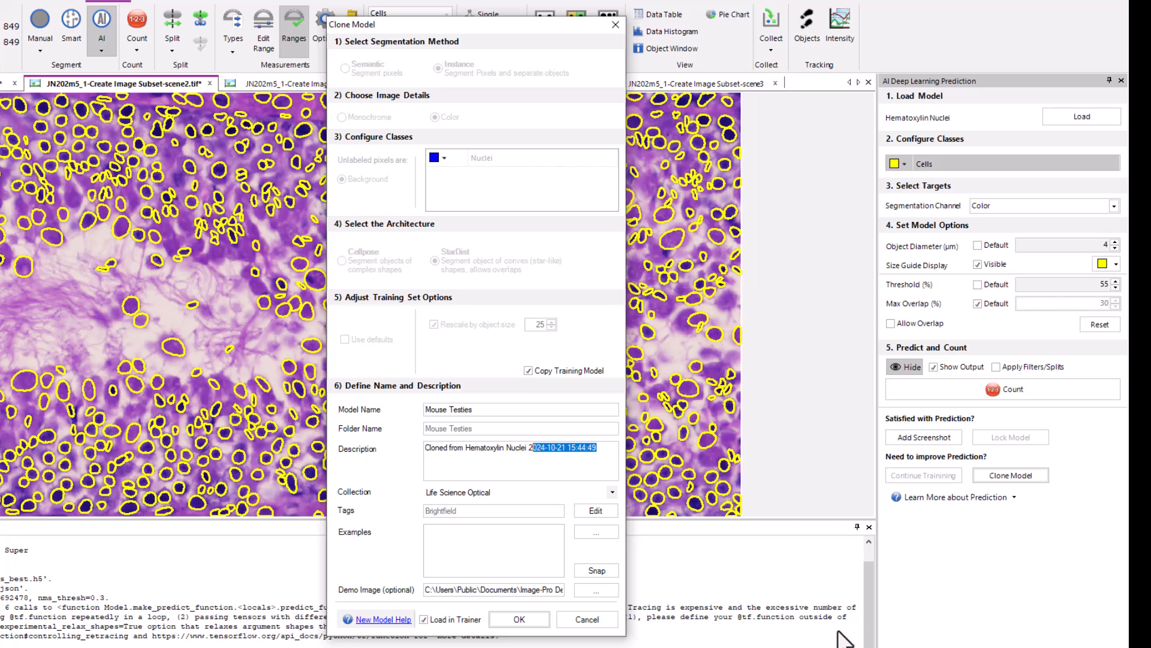
key("BackSpace")
key("BackSpace")
key("BackSpace")
type(".  Find sperm cells.")
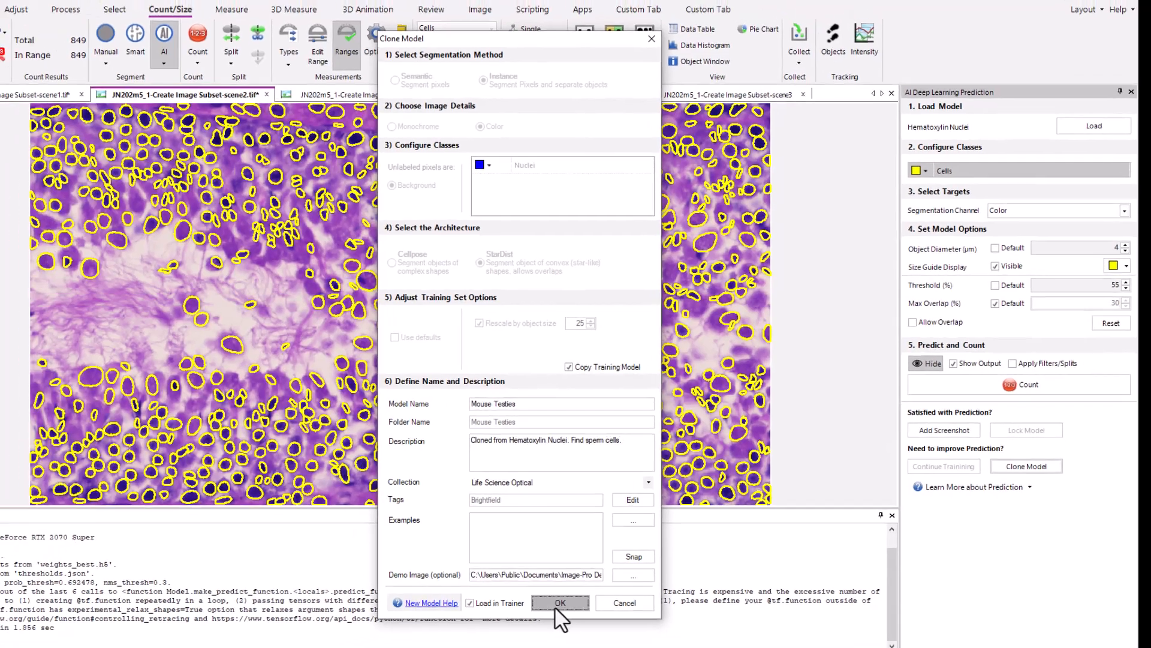
left_click(519, 619)
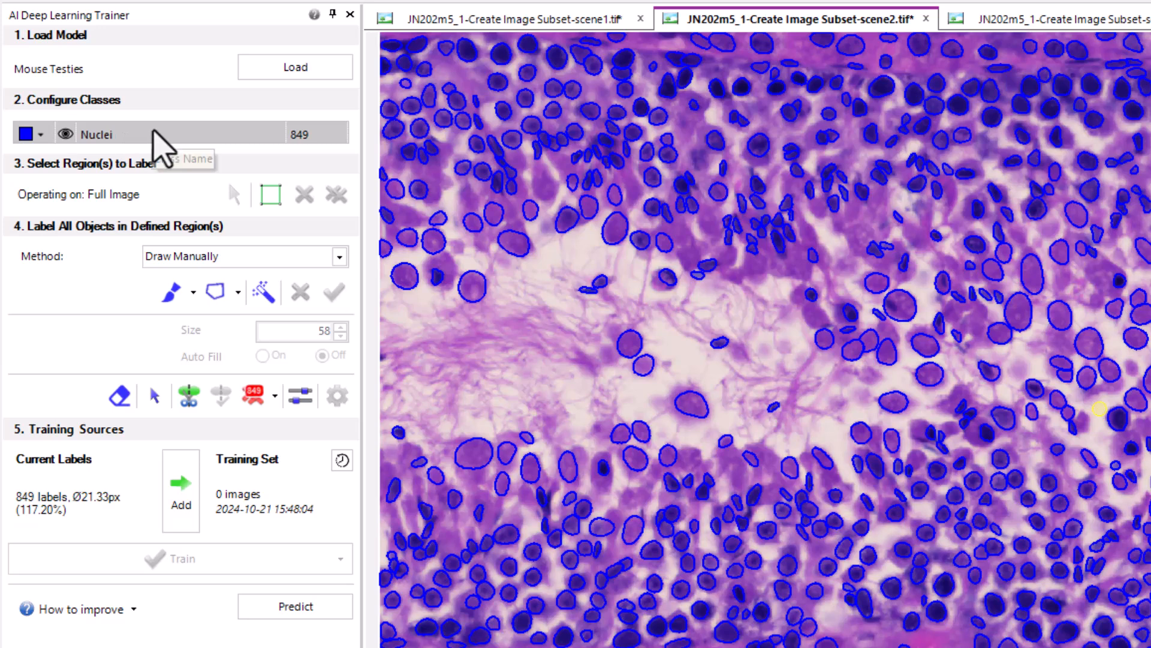
Set the Nuclei class color to yellow and increase its outline width by one increment
left_click(39, 135)
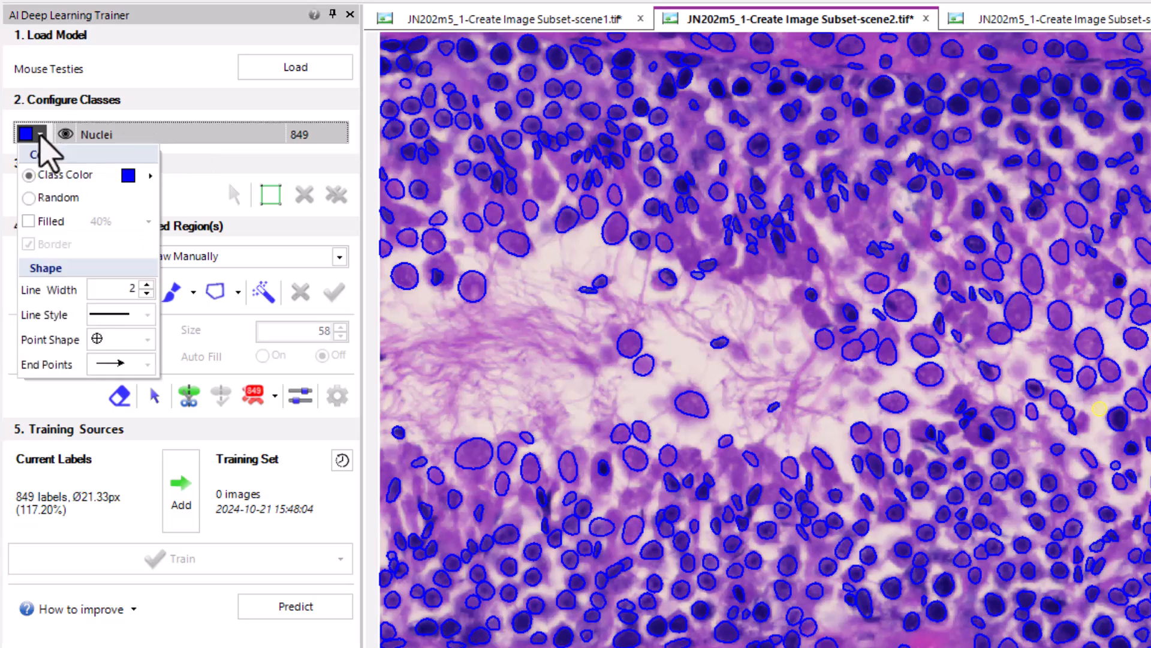
left_click(149, 176)
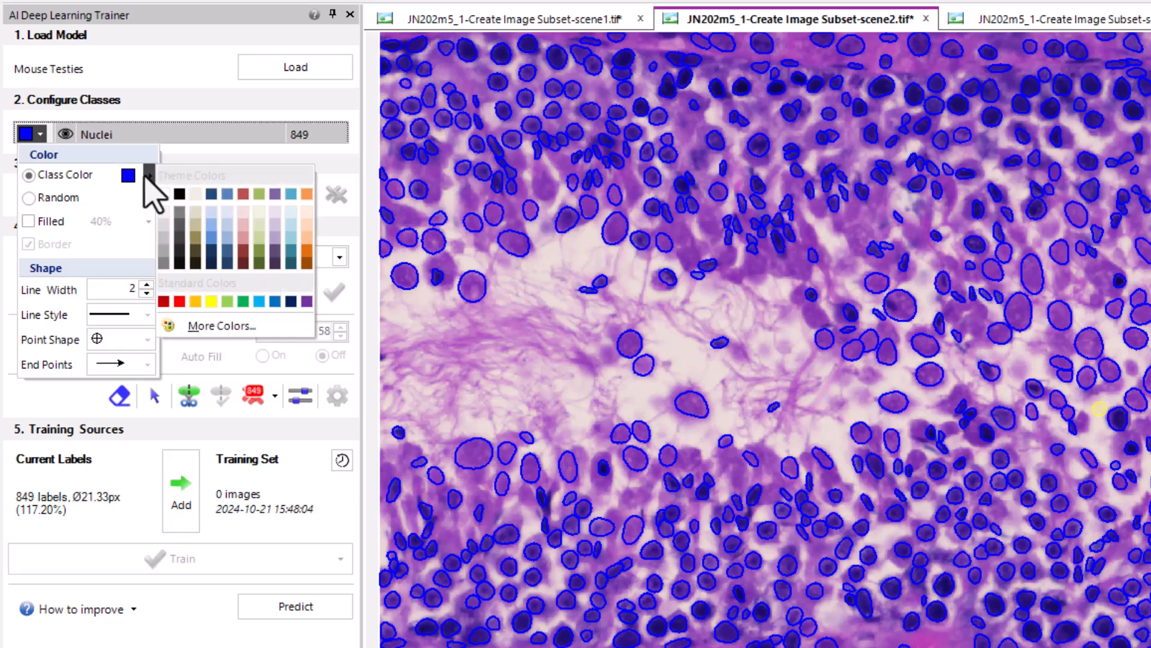
left_click(211, 301)
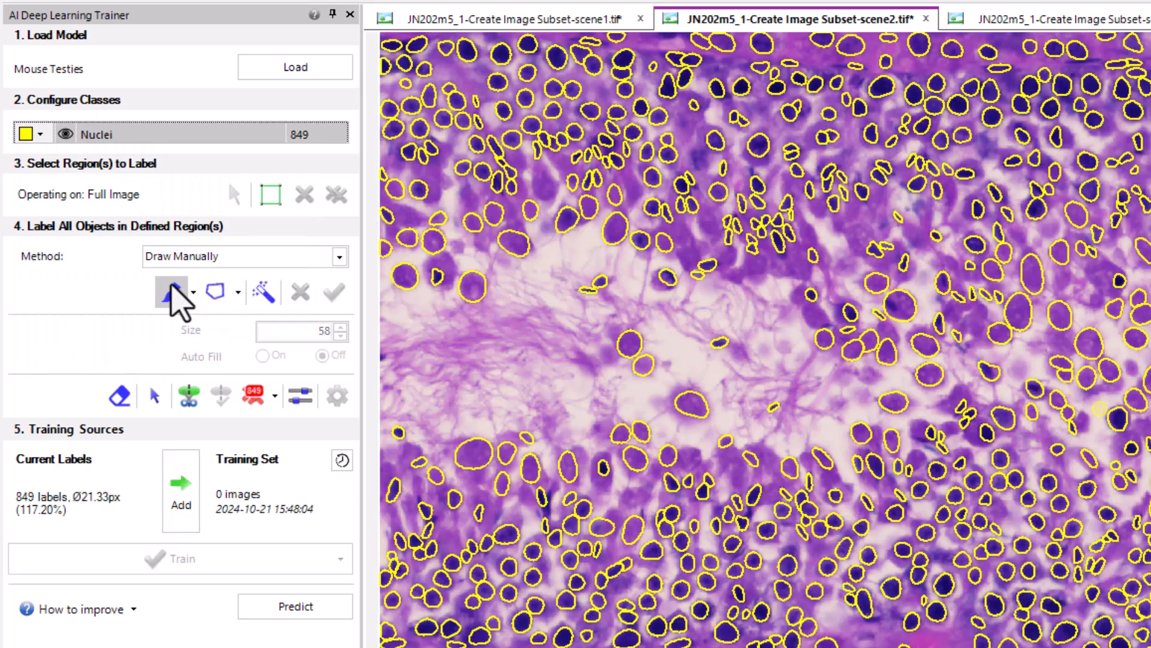
left_click(40, 135)
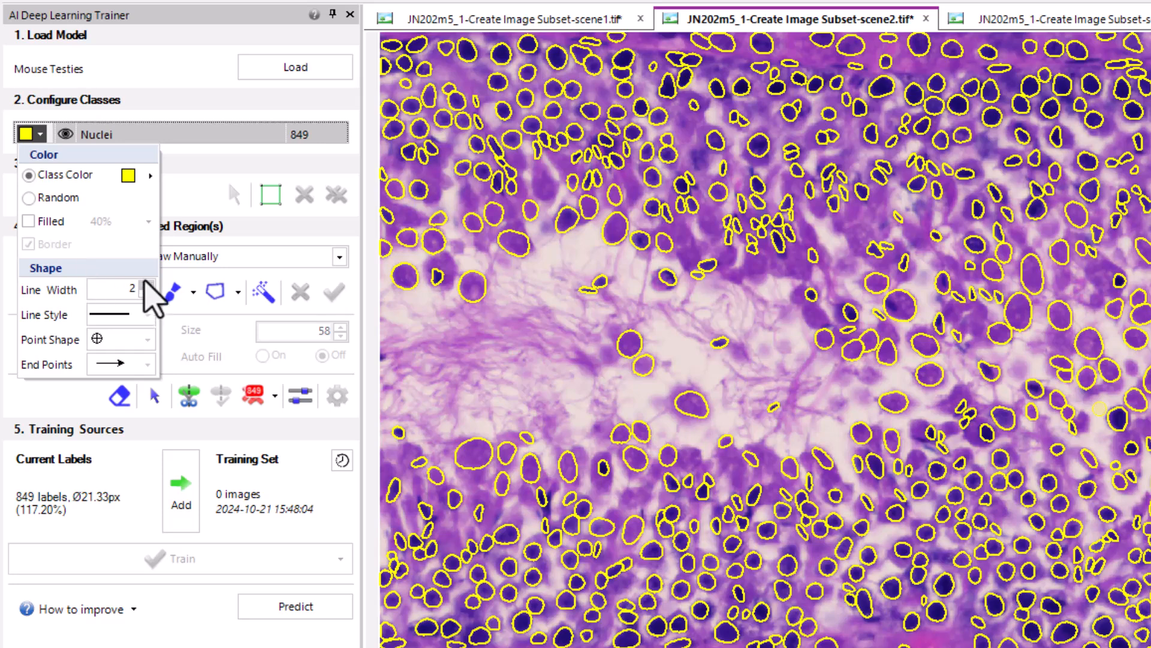
left_click(145, 286)
left_click(168, 139)
Rename the Nuclei class as "Cells"
double_click(133, 133)
type("Cells")
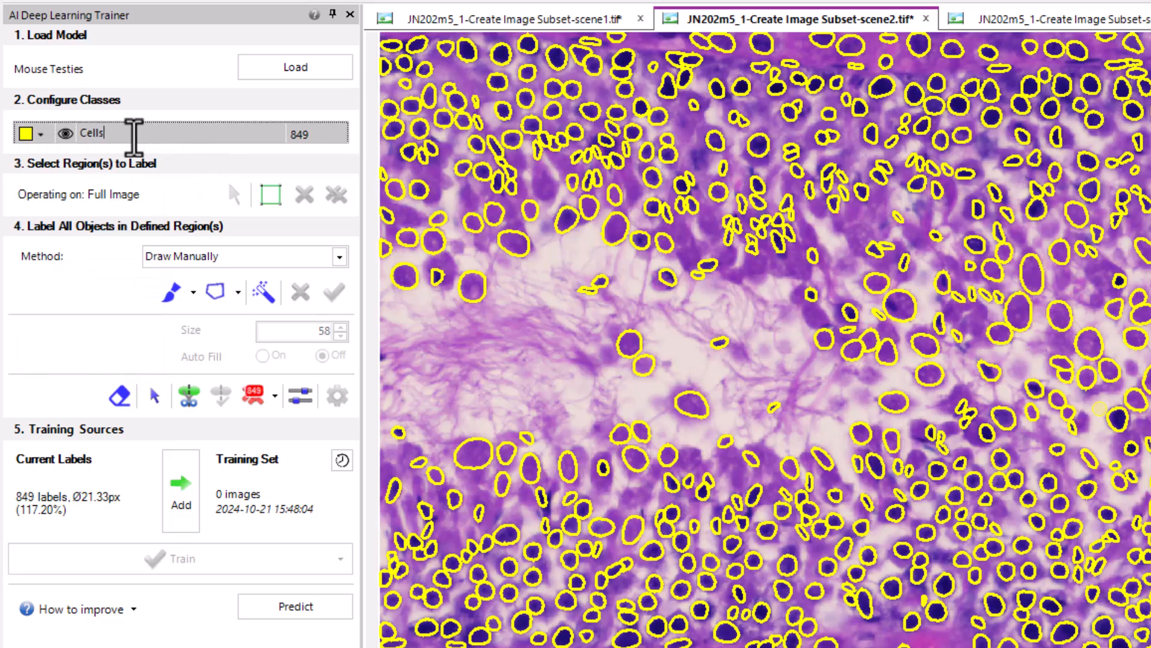
key("Return")
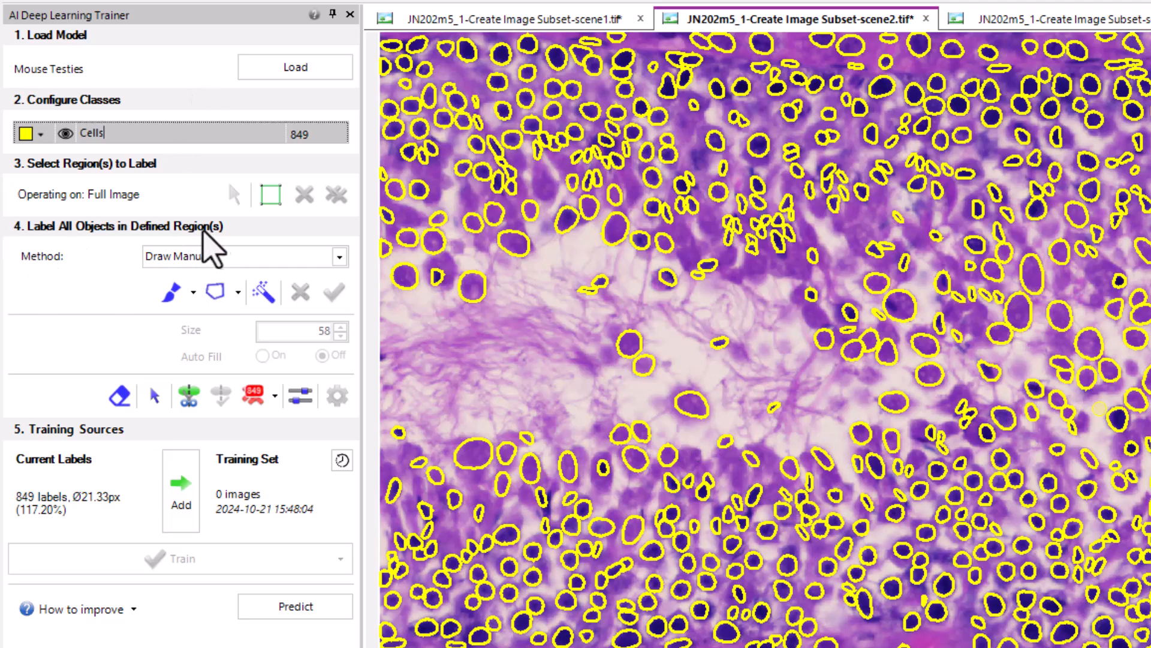
Look at the Segmentation labeling options, choose Predict with Existing Model as the labeling method, and open its prediction settings
mouse_move(202, 230)
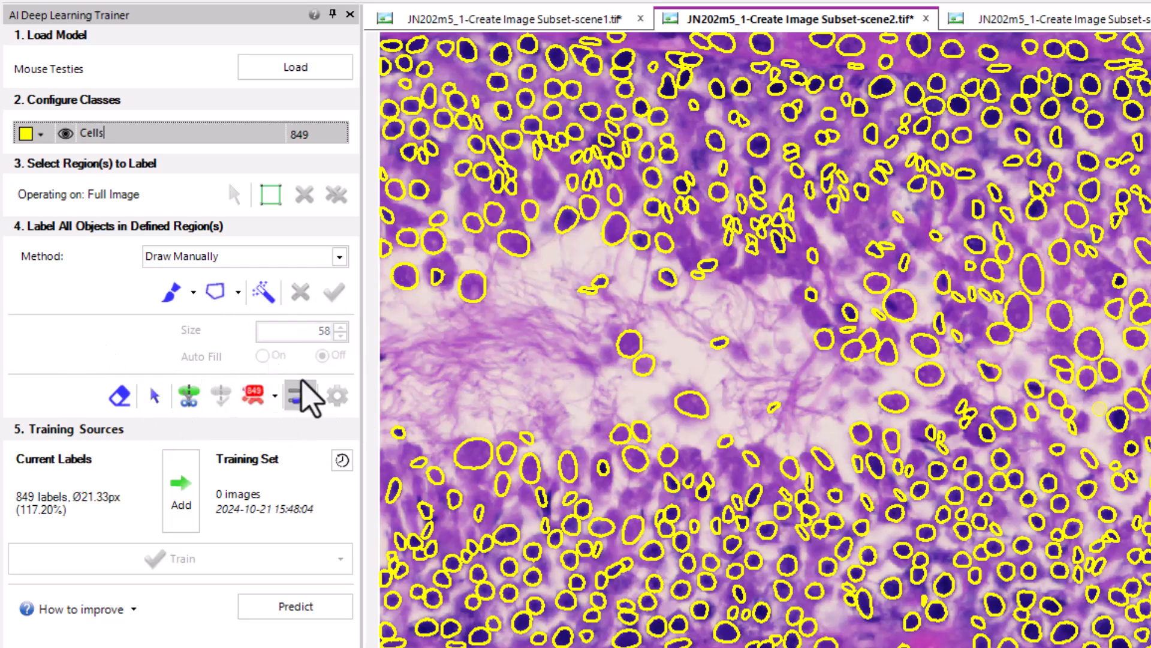
left_click(339, 257)
left_click(206, 295)
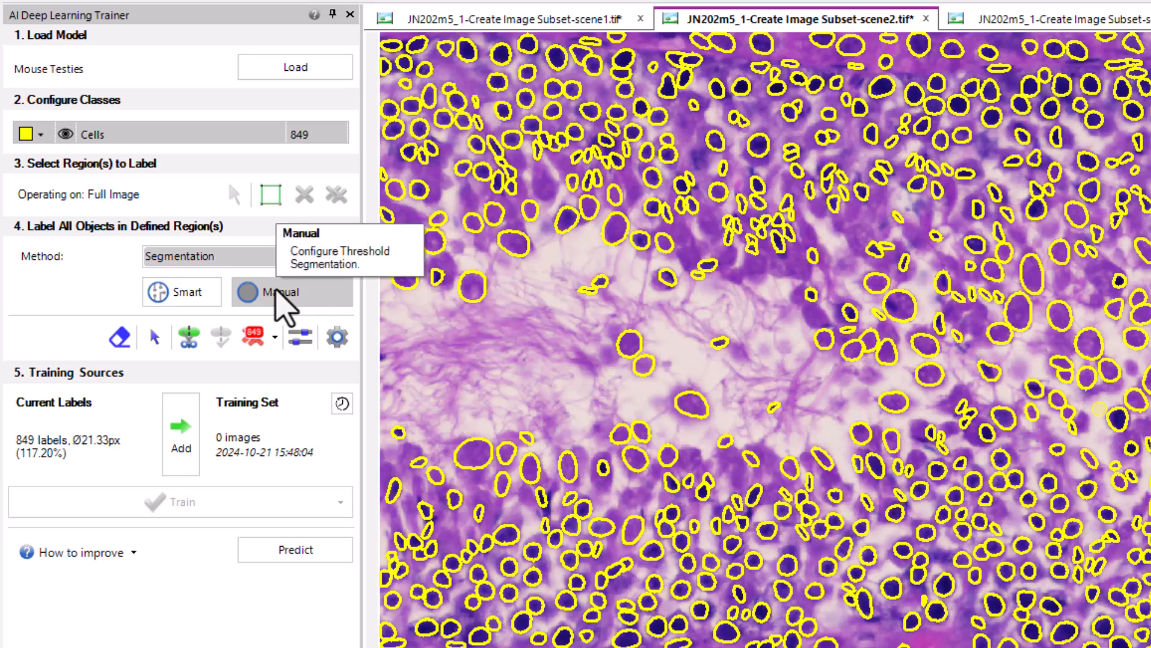
left_click(226, 258)
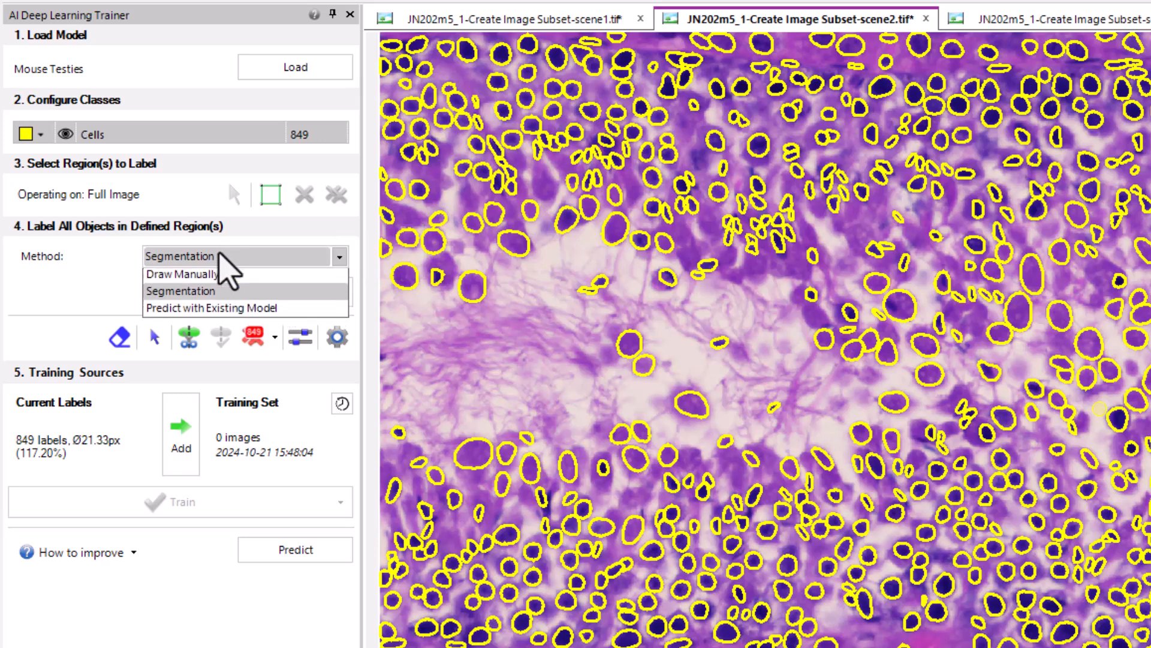
left_click(174, 311)
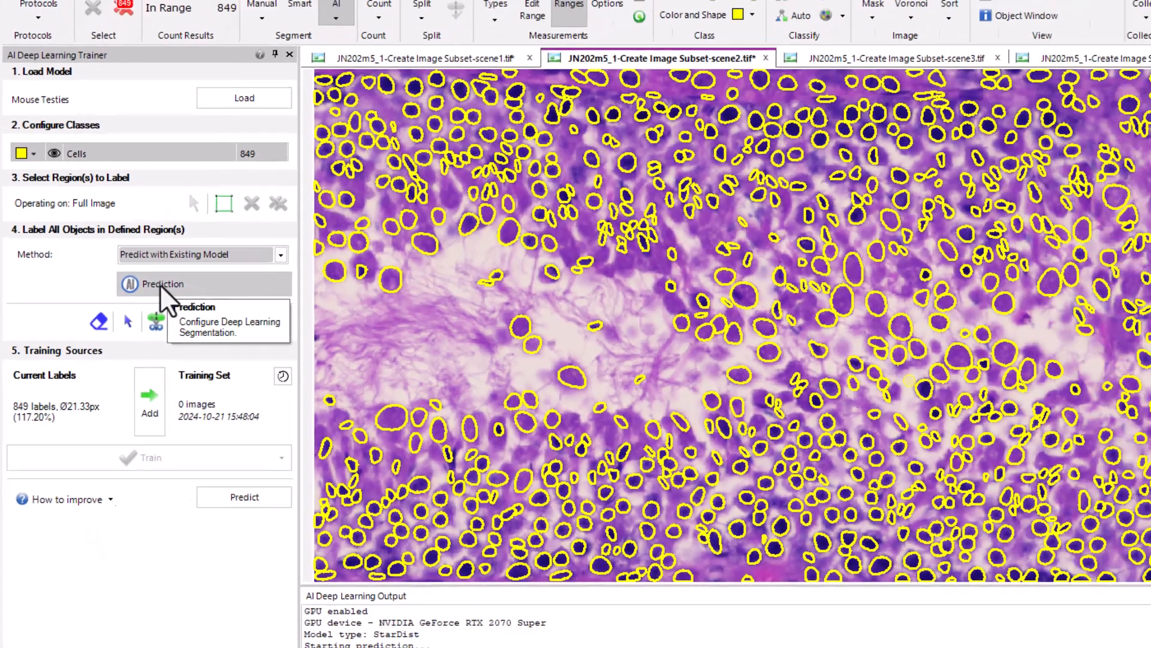
left_click(160, 283)
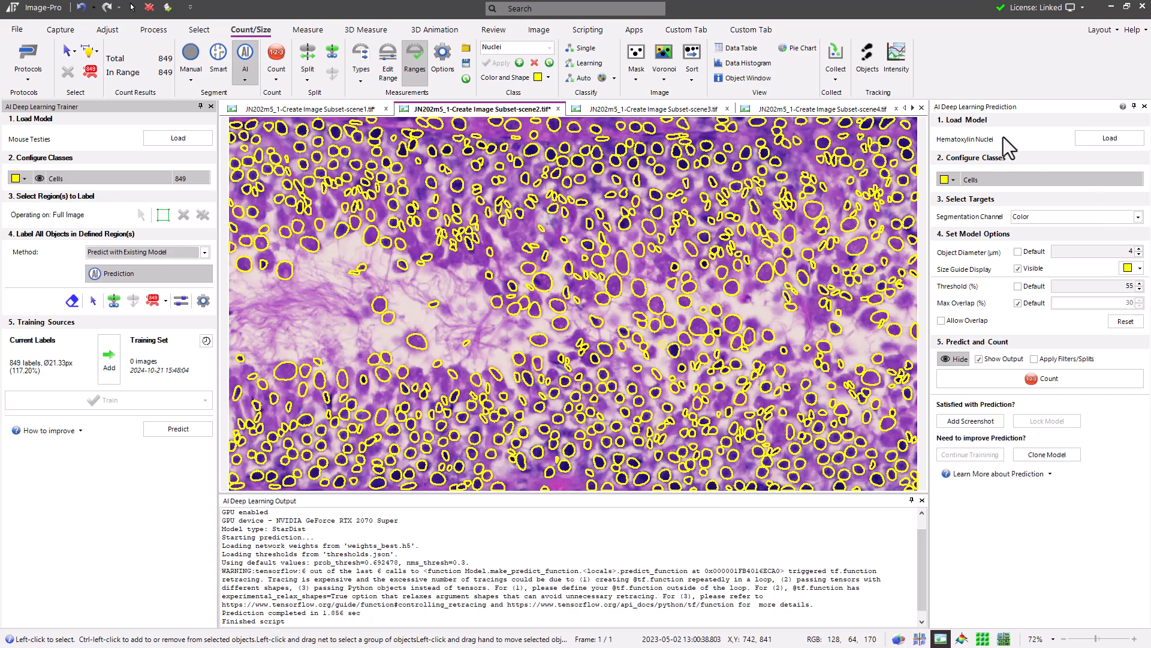
Define a rectangular labeling region over the lower-left part of the scene2 tissue image
mouse_move(1003, 138)
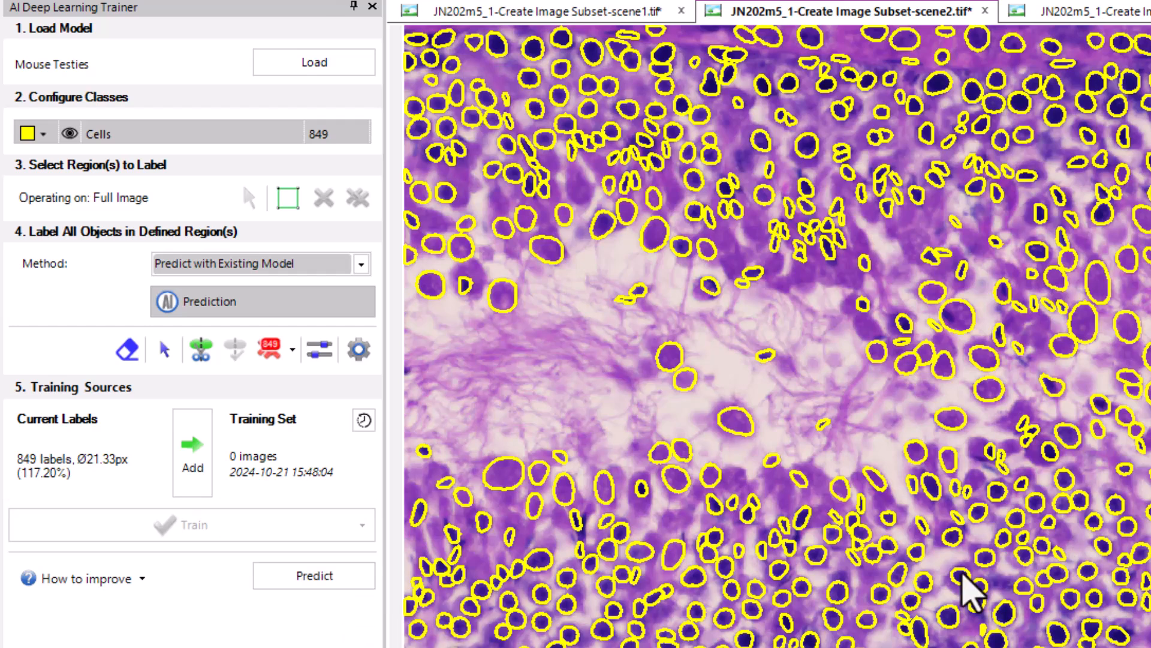
left_click(288, 198)
left_click_drag(409, 412, 878, 647)
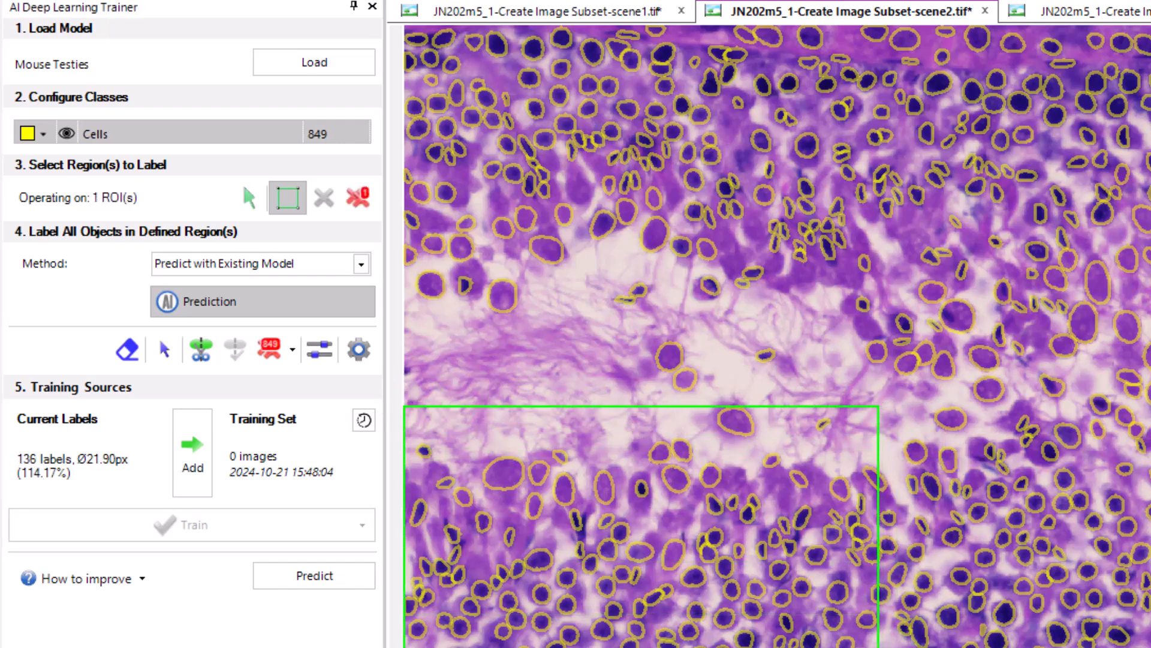
Delete the labels on the large pale cell and its pale neighbours in the upper-left part of the region, one at a time
left_click(163, 349)
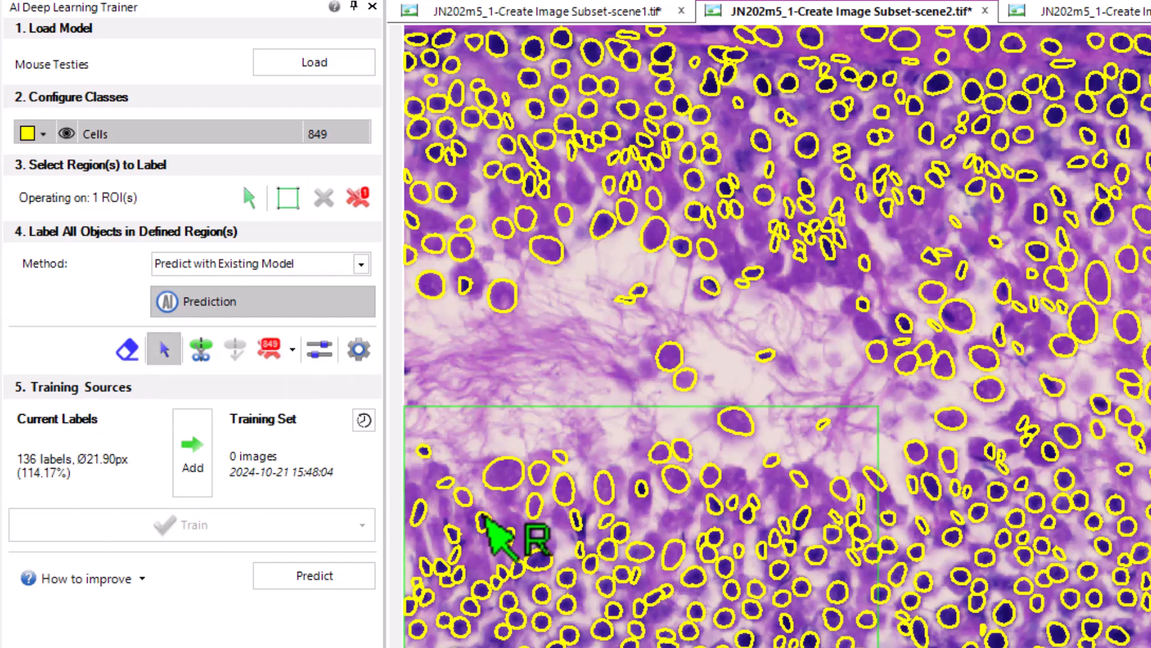
scroll(483, 501, "up", 4)
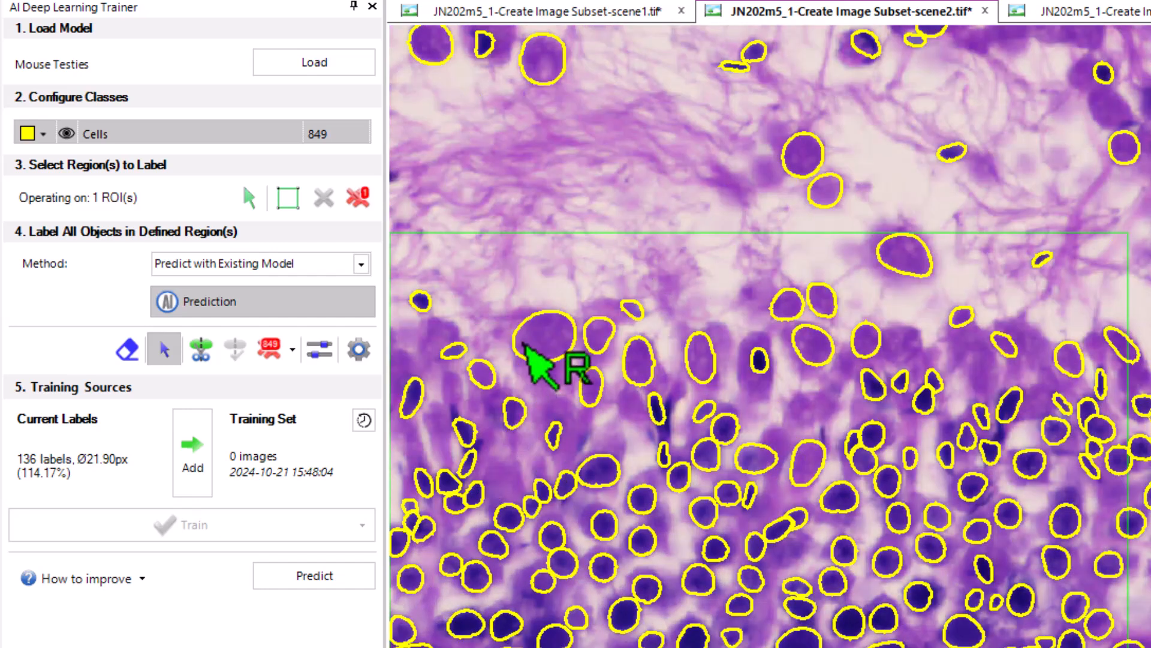
left_click(480, 372)
key("Delete")
left_click(569, 347)
key("Delete")
left_click(600, 339)
key("Delete")
left_click(591, 386)
key("Delete")
left_click(633, 309)
key("Delete")
Delete the labels on the two tall pale cells, the isolated cell near the region's upper edge, and the adjacent pale pair
left_click(639, 360)
key("Delete")
left_click(700, 356)
key("Delete")
left_click(904, 264)
key("Delete")
left_click(787, 303)
key("Delete")
left_click(820, 300)
key("Delete")
Select six more pale-cell labels together and delete them, plus one small label near the region's lower-right corner
left_click(812, 345)
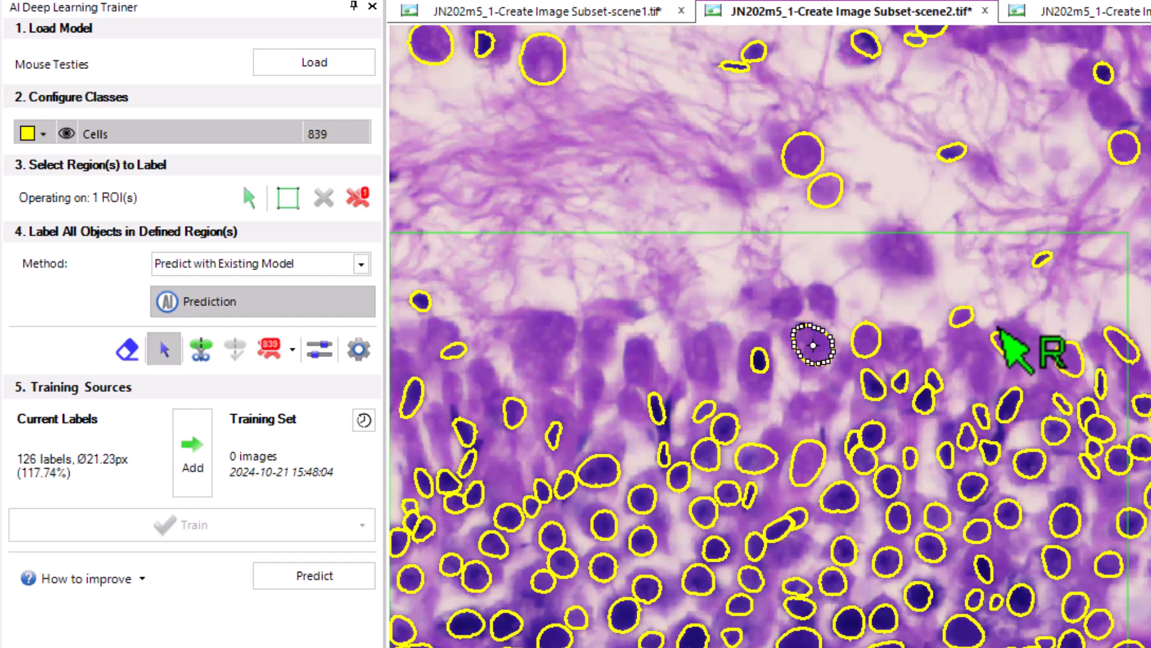
left_click(961, 316)
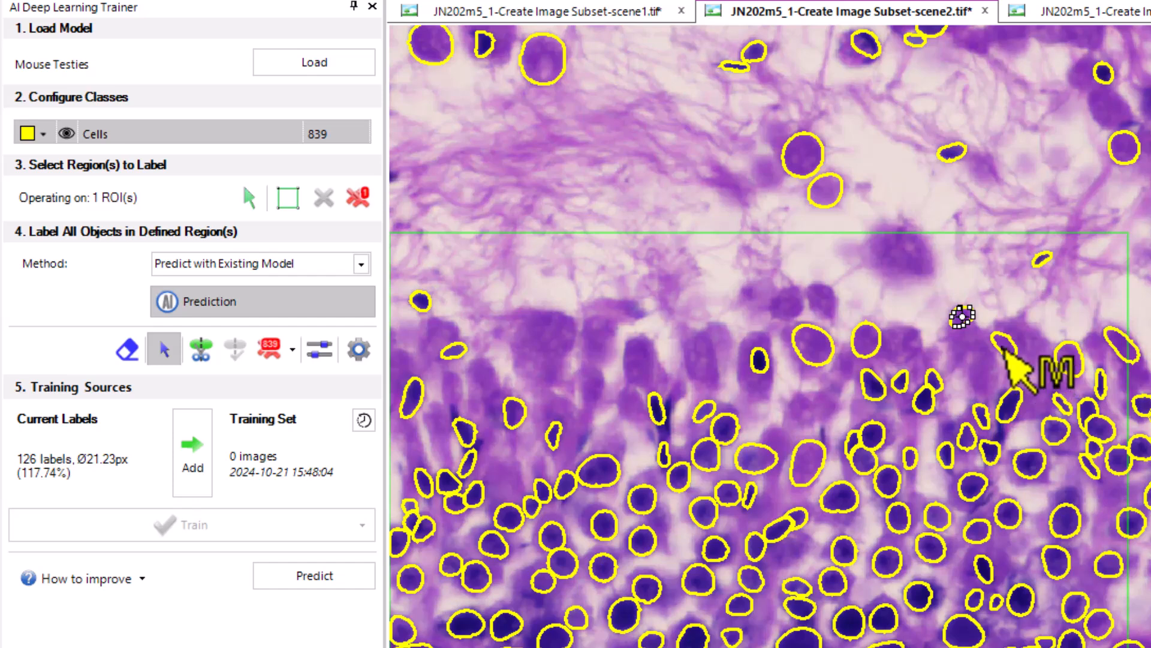
left_click(1005, 353)
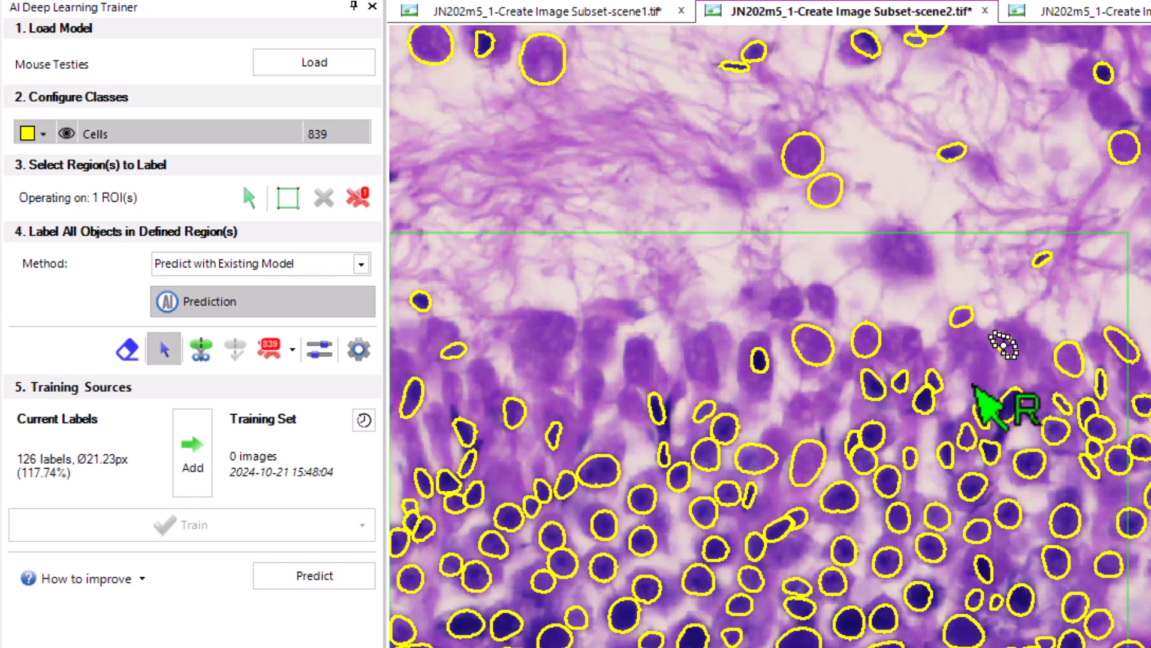
left_click(831, 358, "ctrl")
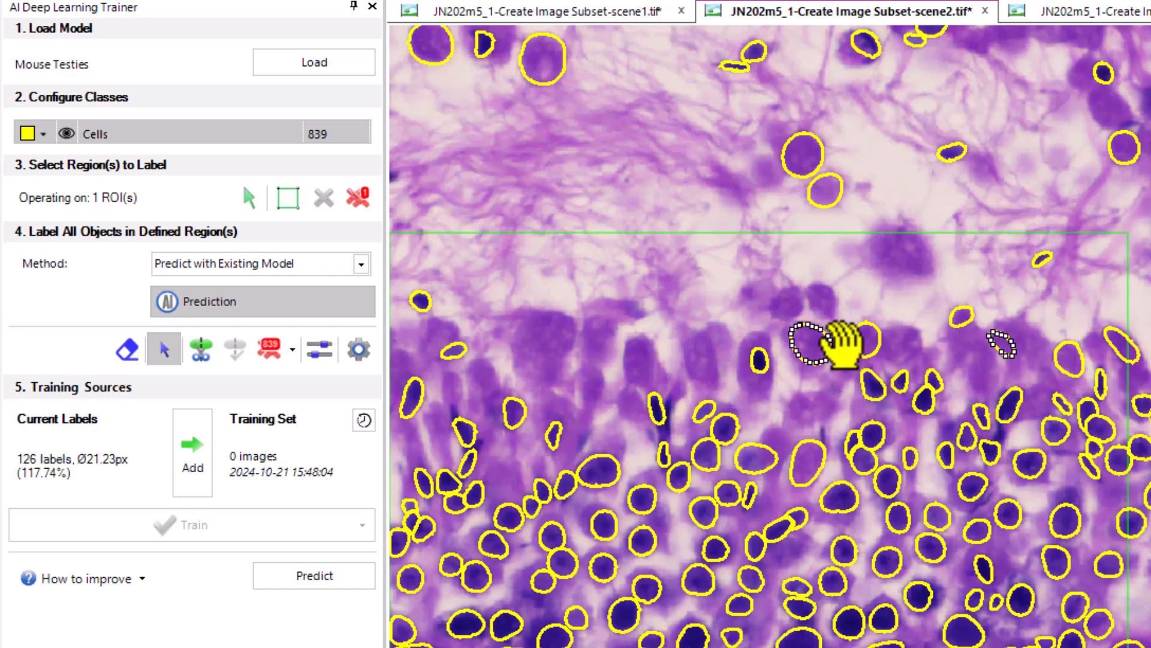
left_click(876, 337, "ctrl")
left_click(971, 313, "ctrl")
left_click(1001, 351, "ctrl")
left_click(1073, 367, "ctrl")
left_click(807, 459, "ctrl")
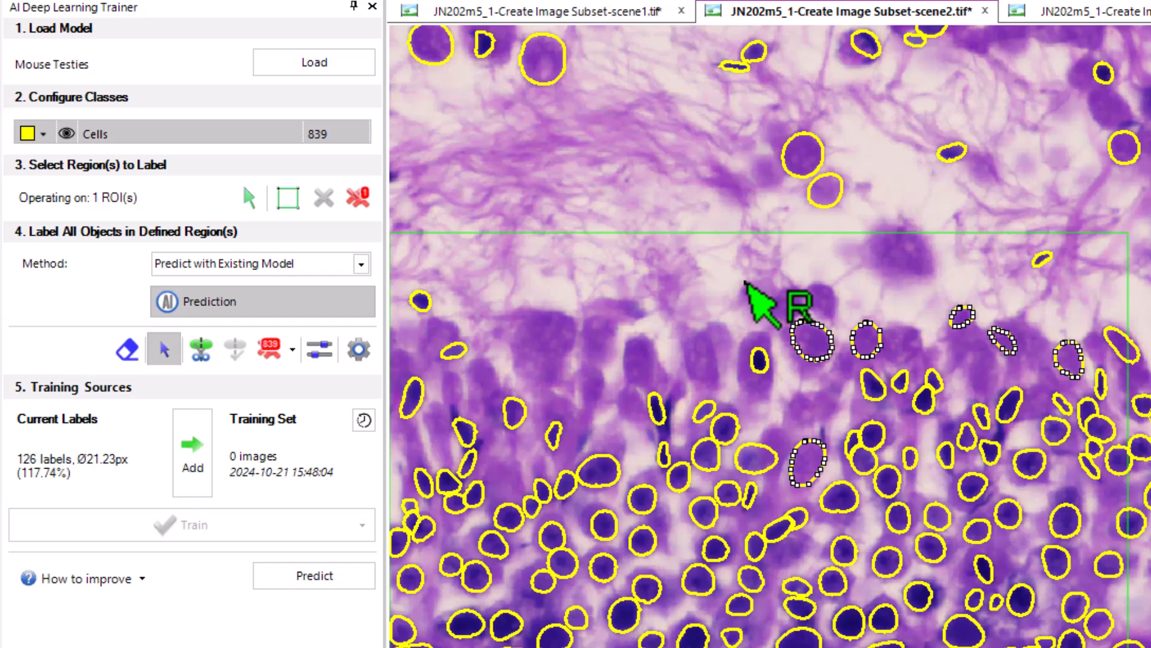
left_click(291, 351)
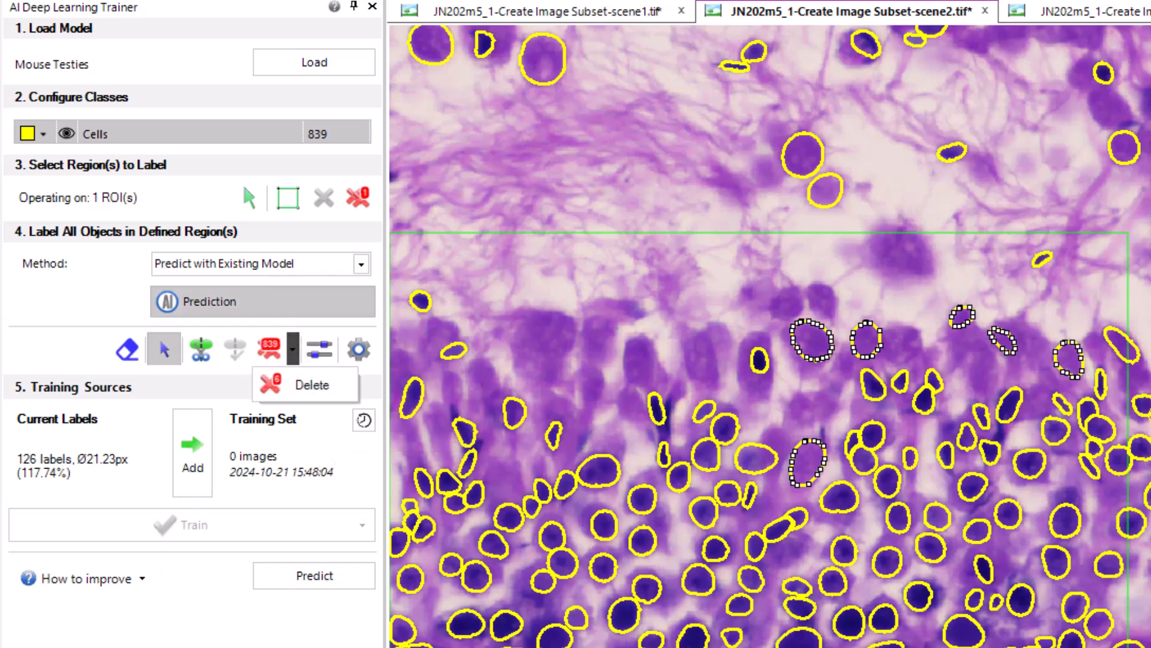
key("Delete")
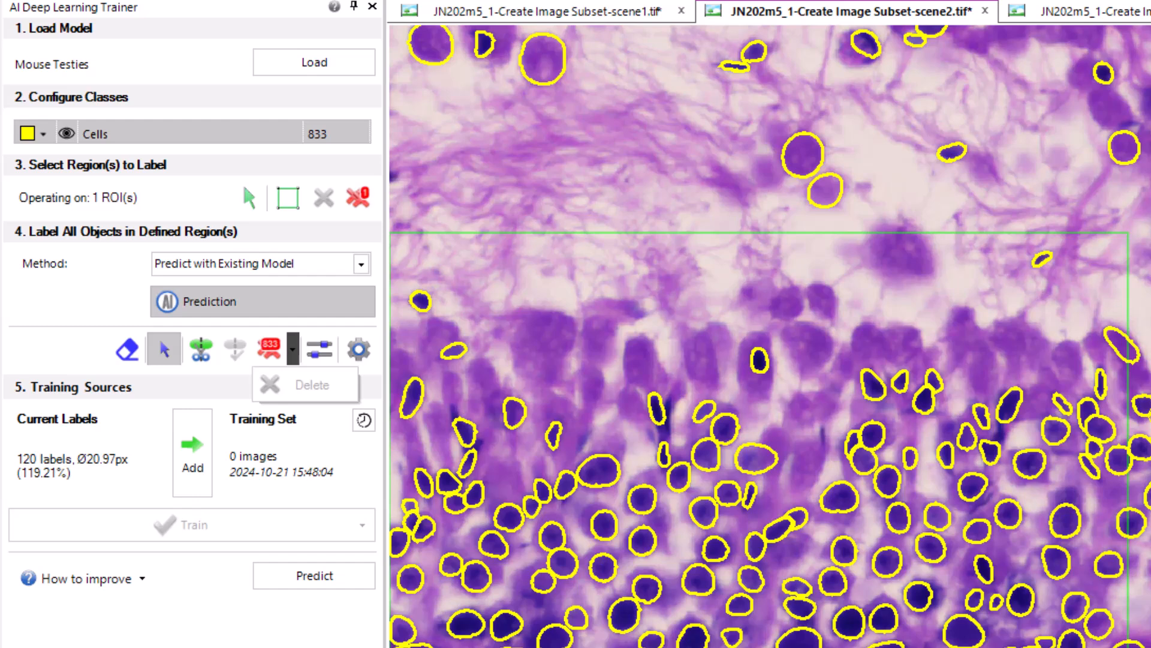
left_click(1099, 624)
key("Delete")
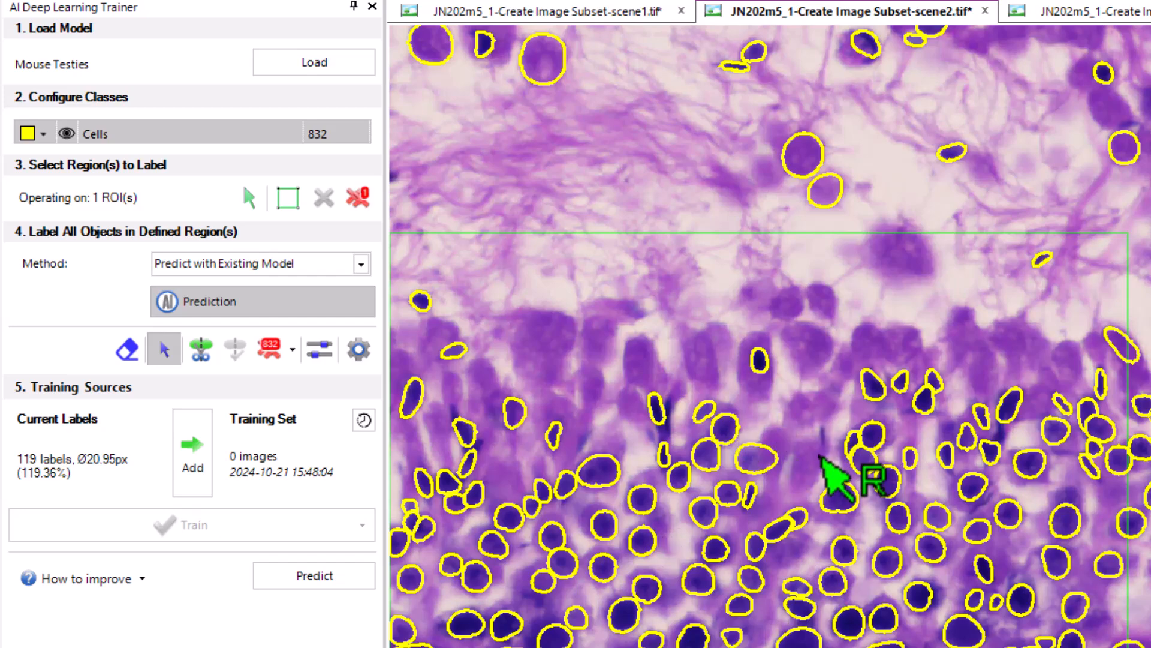
Switch the labeling method to Draw Manually with the Brush tool for the missed thin dark cells
scroll(821, 457, "up", 1)
scroll(1010, 360, "up", 1)
scroll(1015, 336, "up", 2)
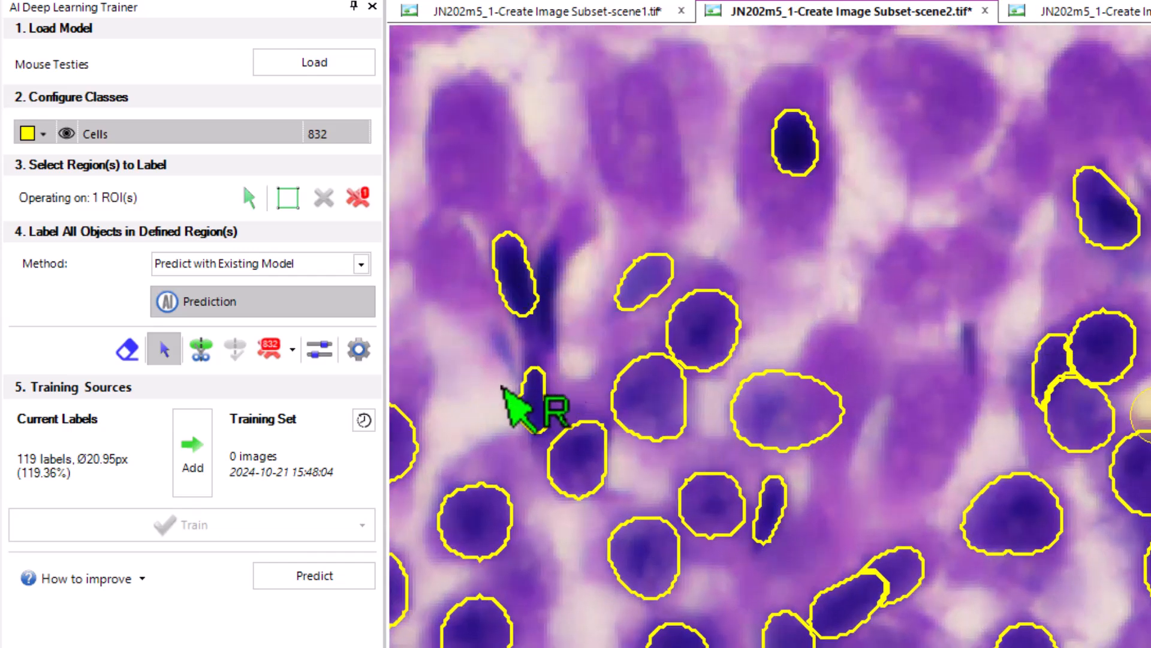
left_click(359, 264)
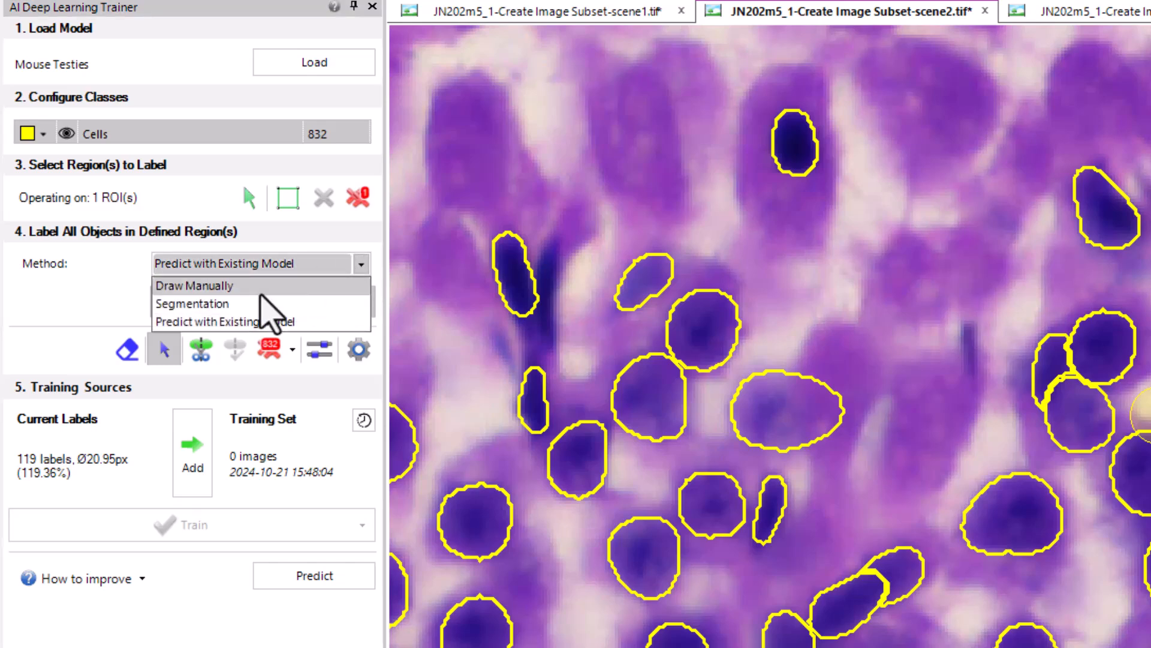
left_click(261, 286)
left_click(183, 301)
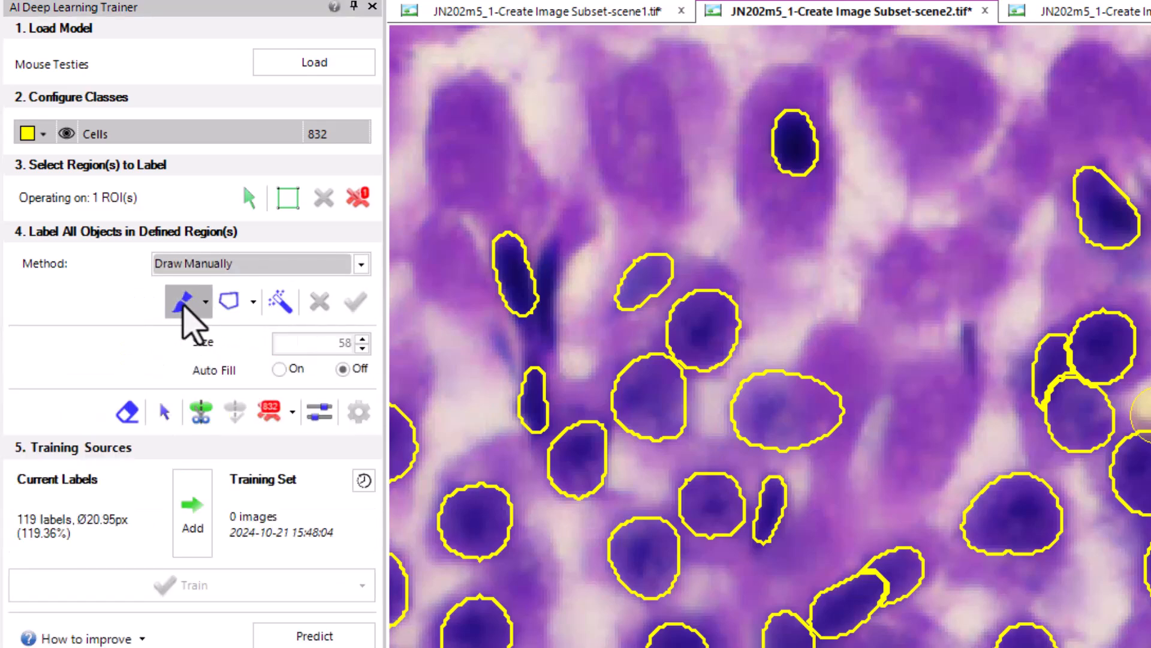
Set the brush size to 20 and paint a label over the unlabeled short, thin dark cell beside the pale cells
scroll(960, 311, "up", 3)
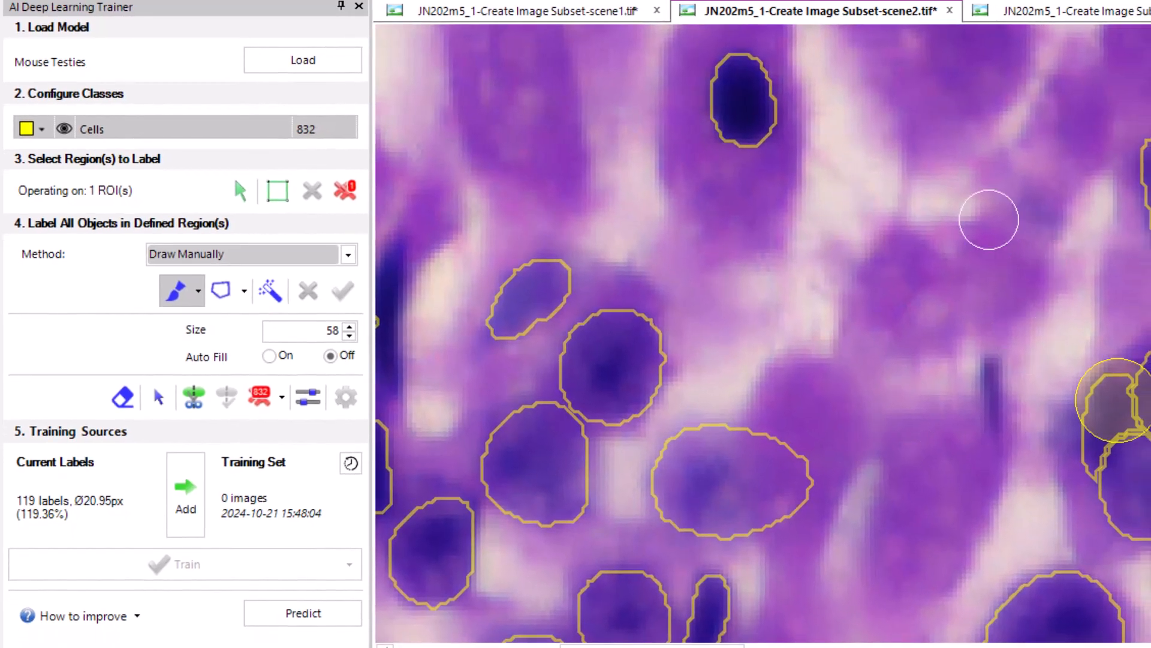
scroll(1007, 470, "up", 1)
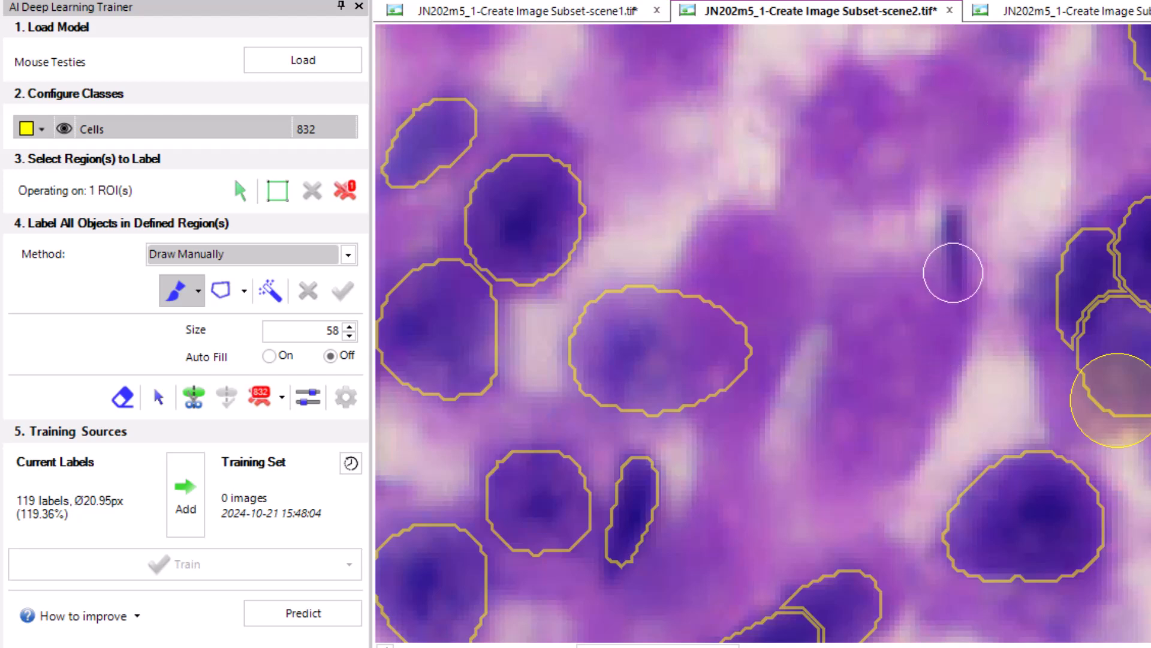
scroll(951, 244, "down", 6)
scroll(951, 245, "down", 6)
scroll(945, 241, "up", 3)
left_click_drag(956, 226, 955, 275)
scroll(966, 333, "down", 2)
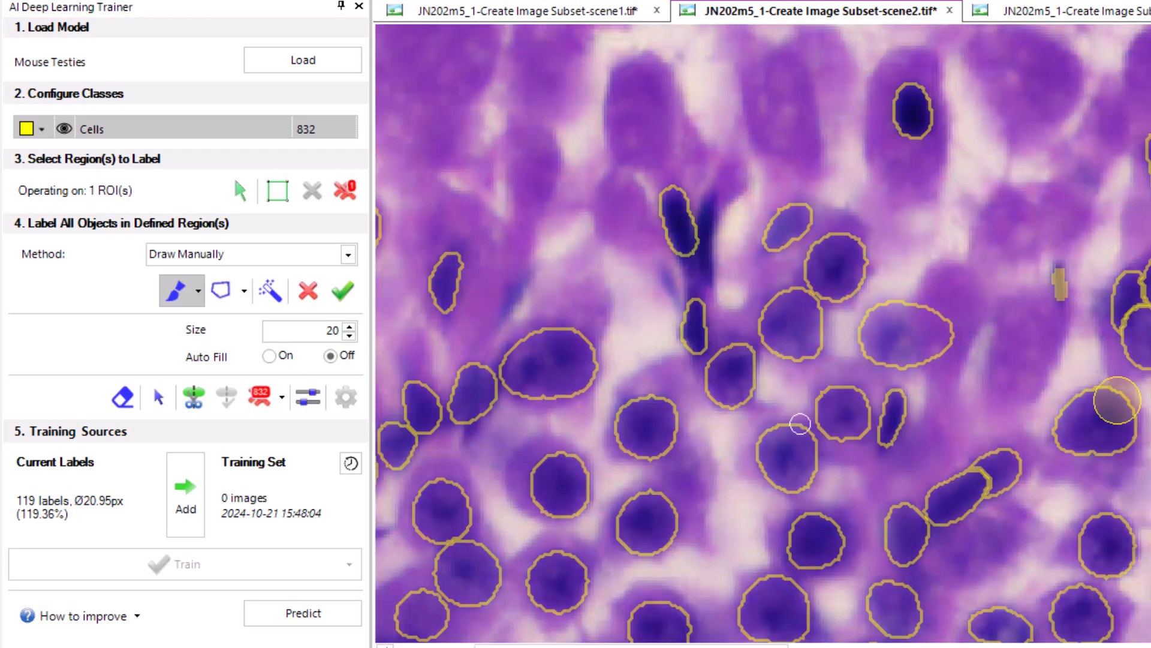
Paint two small labels over the unlabeled dark tips around the elongated dark cells in the left part of the region
left_click_drag(673, 277, 966, 332)
scroll(967, 335, "up", 2)
scroll(846, 331, "down", 3)
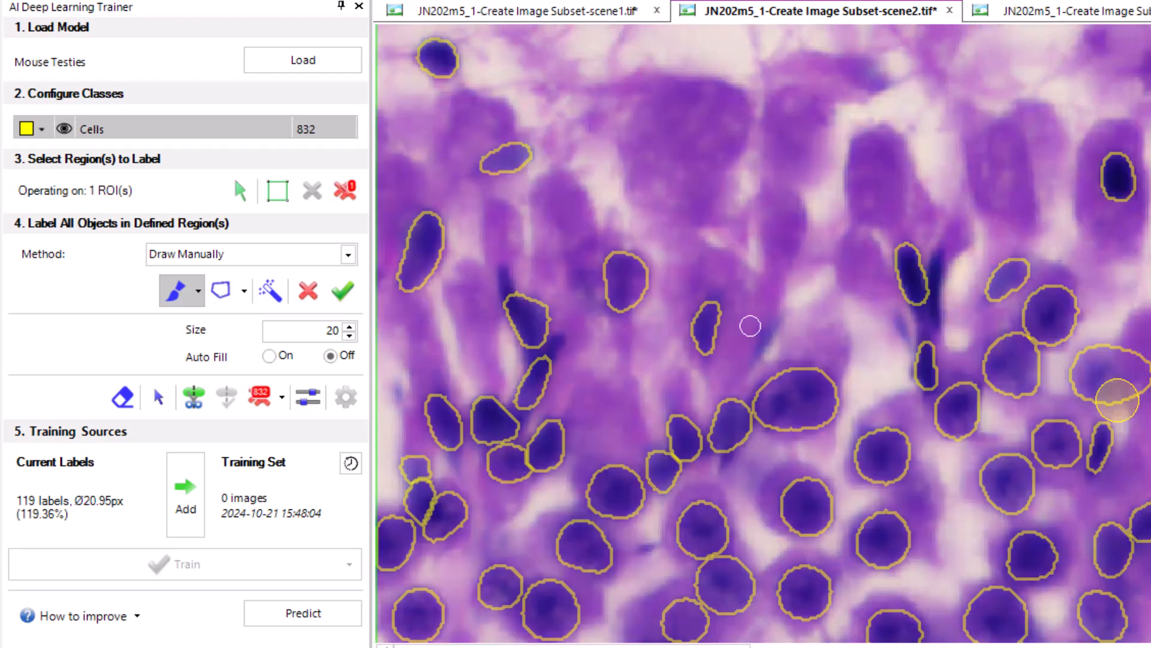
left_click_drag(496, 266, 504, 283)
mouse_move(536, 349)
left_mouse_down()
mouse_move(547, 337)
mouse_move(551, 347)
left_mouse_up()
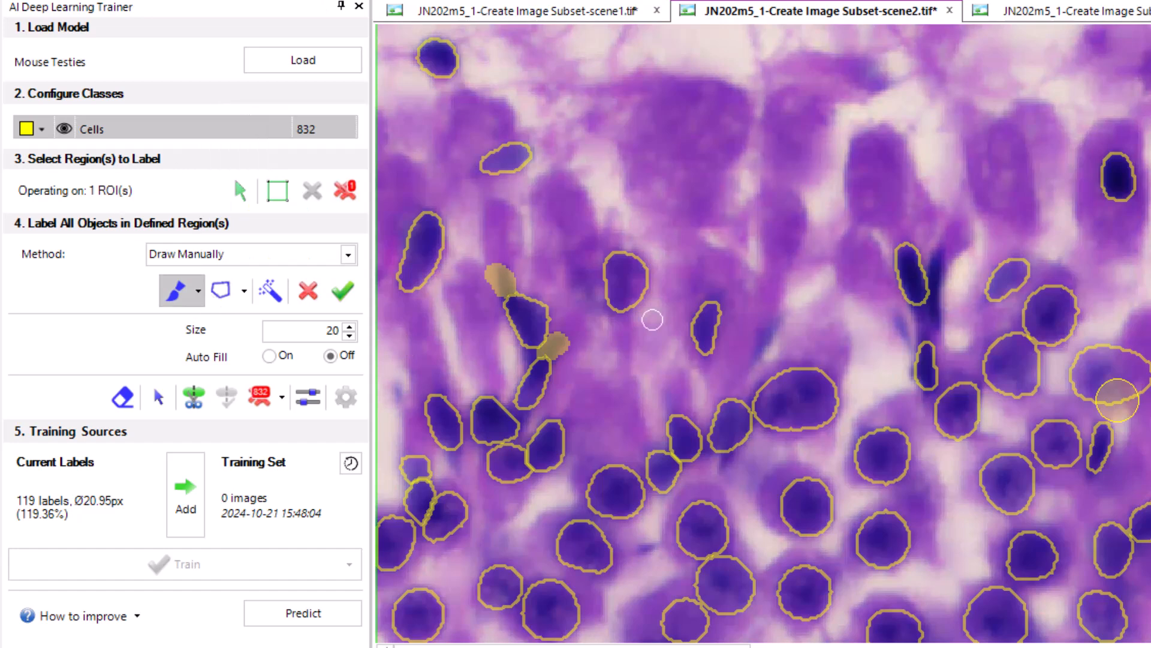
Paint labels over the two remaining thin bluish cells near the large oval nucleus and validate all brush strokes as labels
scroll(735, 380, "up", 3)
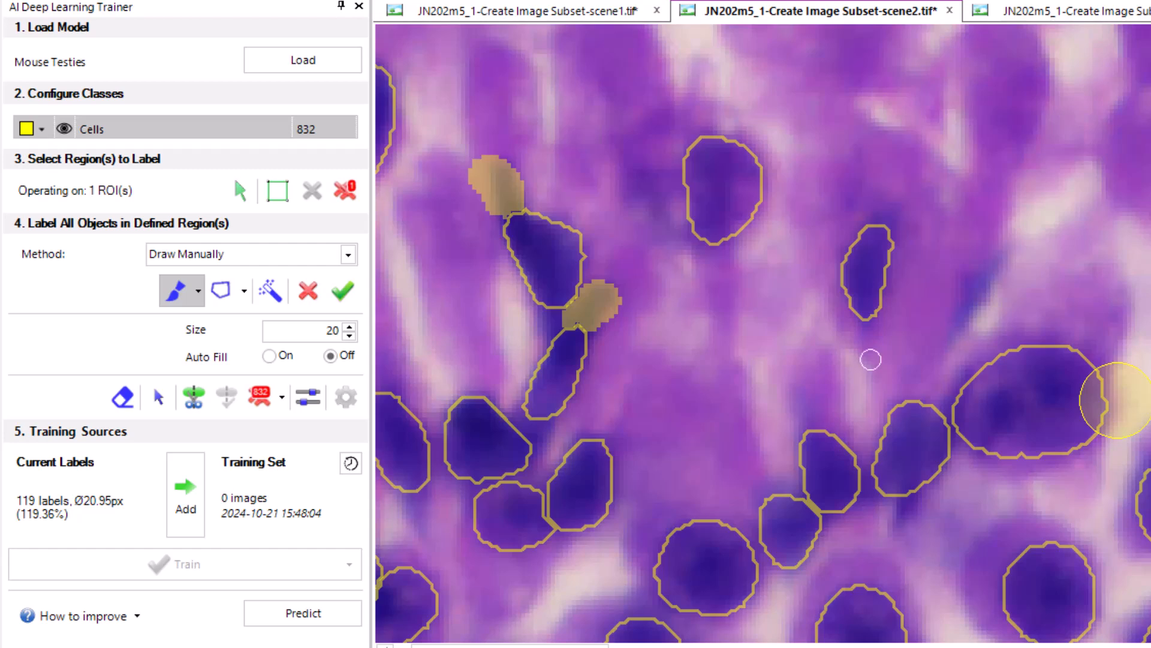
mouse_move(1004, 262)
left_mouse_down()
mouse_move(959, 324)
mouse_move(970, 301)
left_mouse_up()
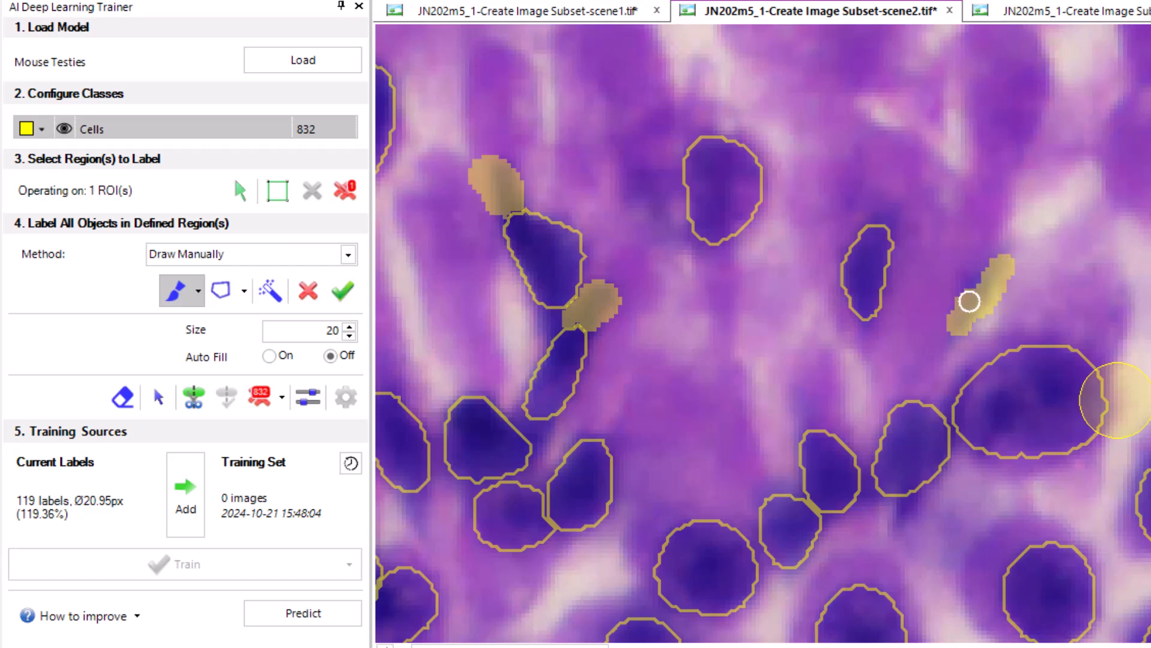
scroll(966, 334, "up", 3)
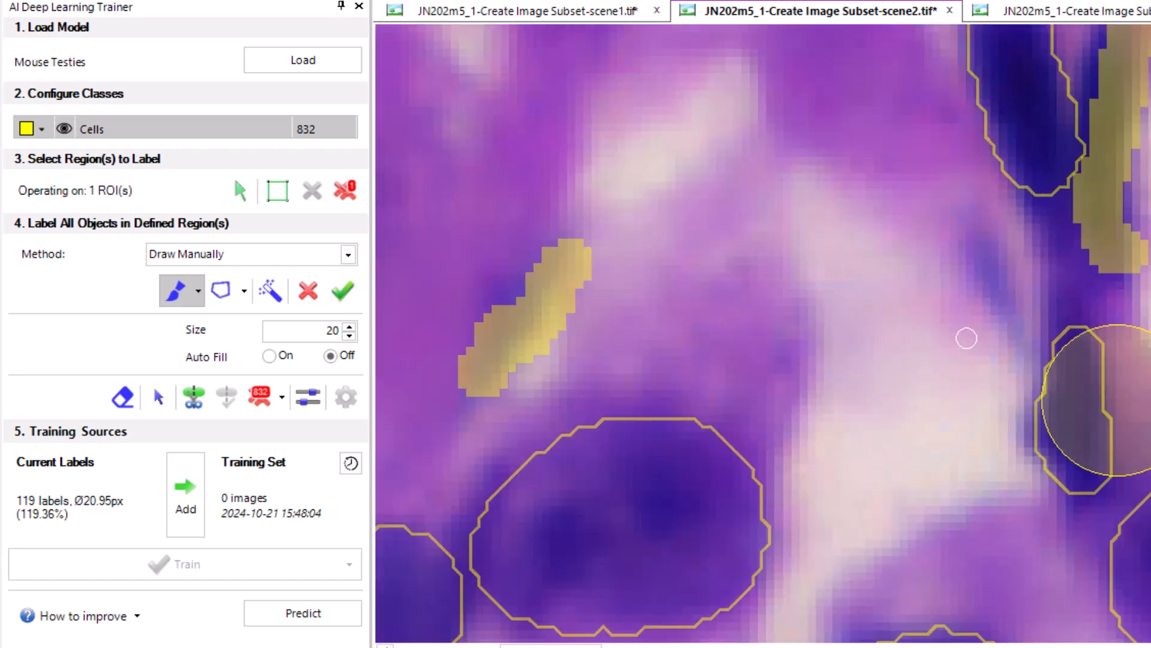
mouse_move(974, 265)
left_mouse_down()
mouse_move(974, 251)
mouse_move(983, 337)
left_mouse_up()
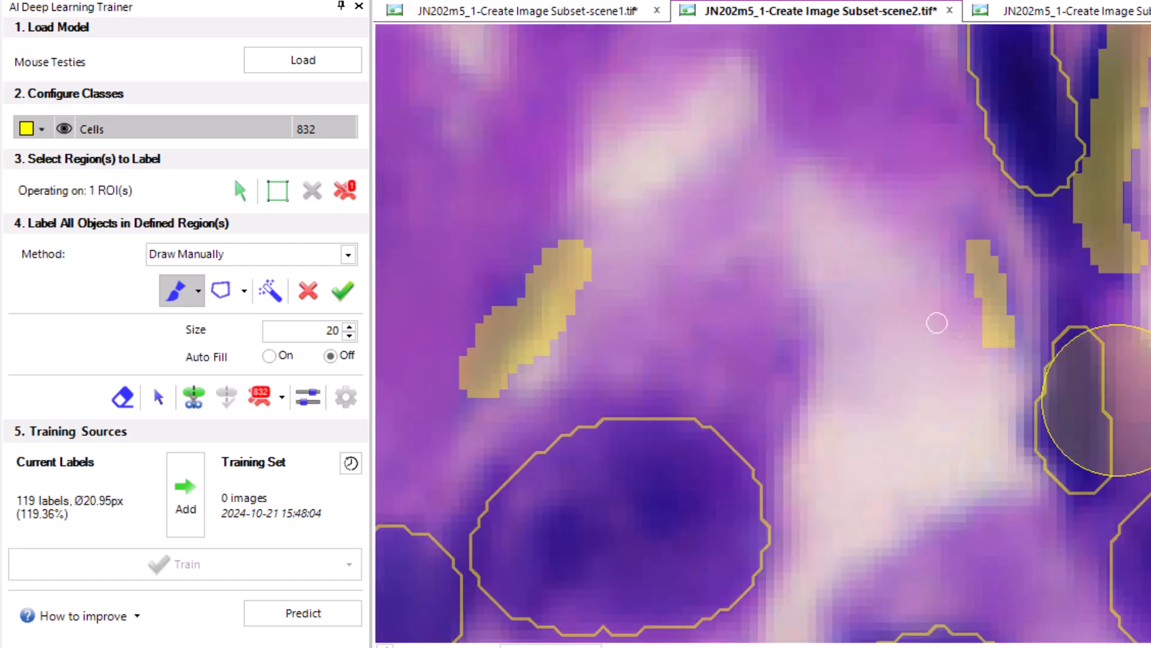
mouse_move(318, 311)
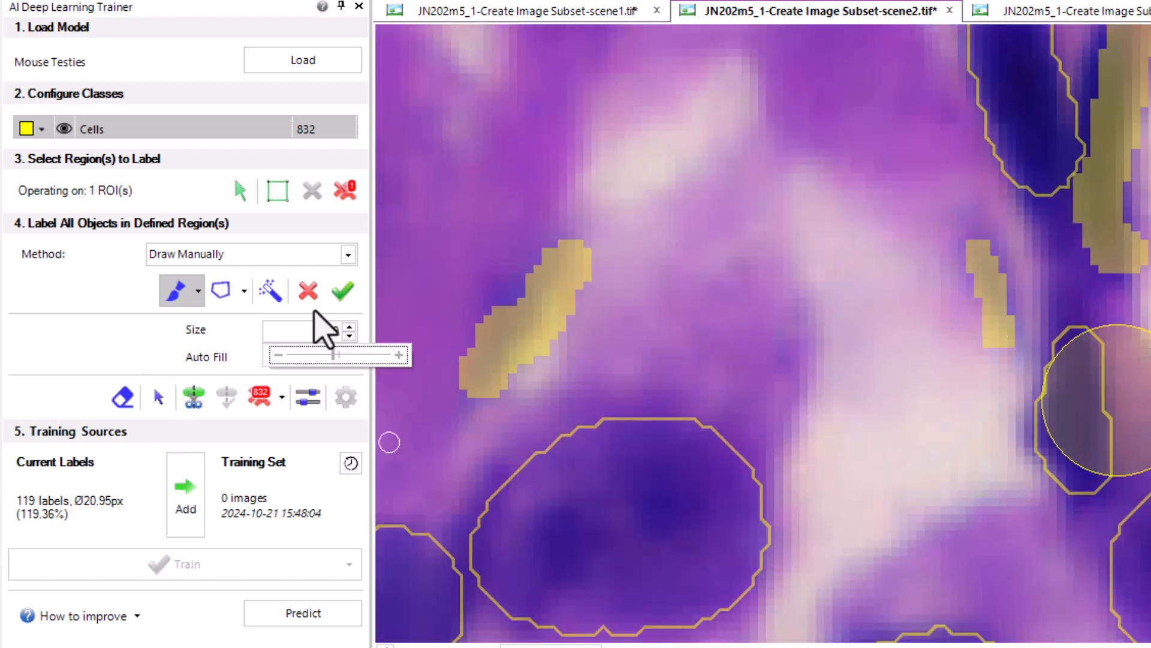
left_click(344, 293)
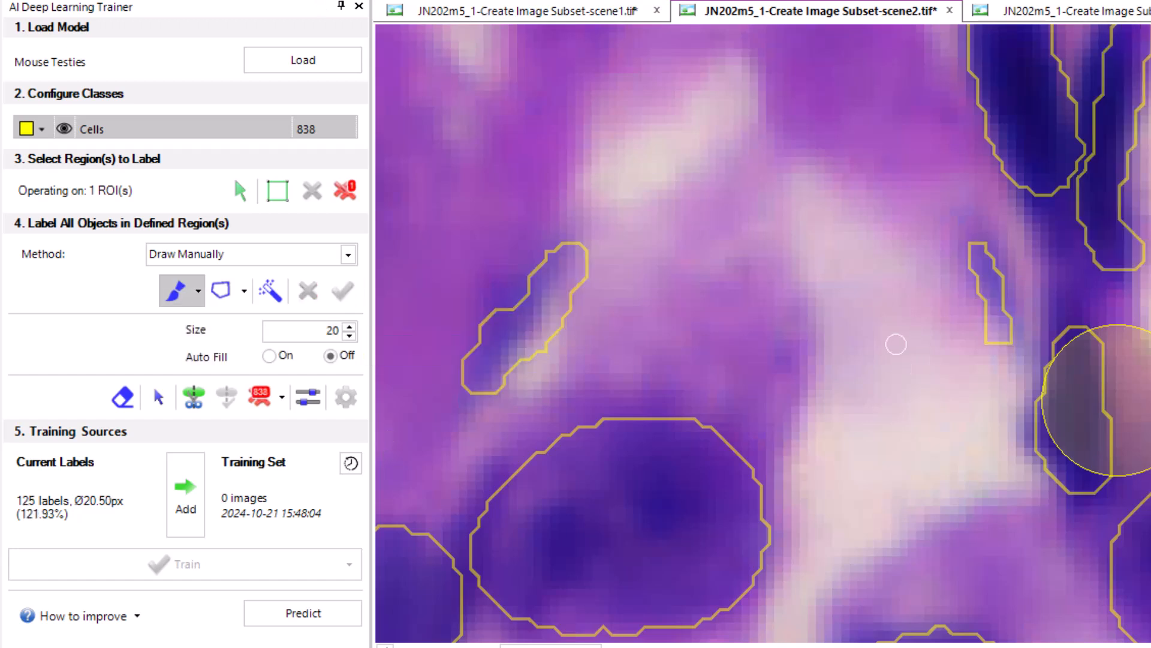
Erase the excess edges of the two newly painted thin labels so they fit the bluish cells more closely
left_click(158, 396)
left_click(499, 383)
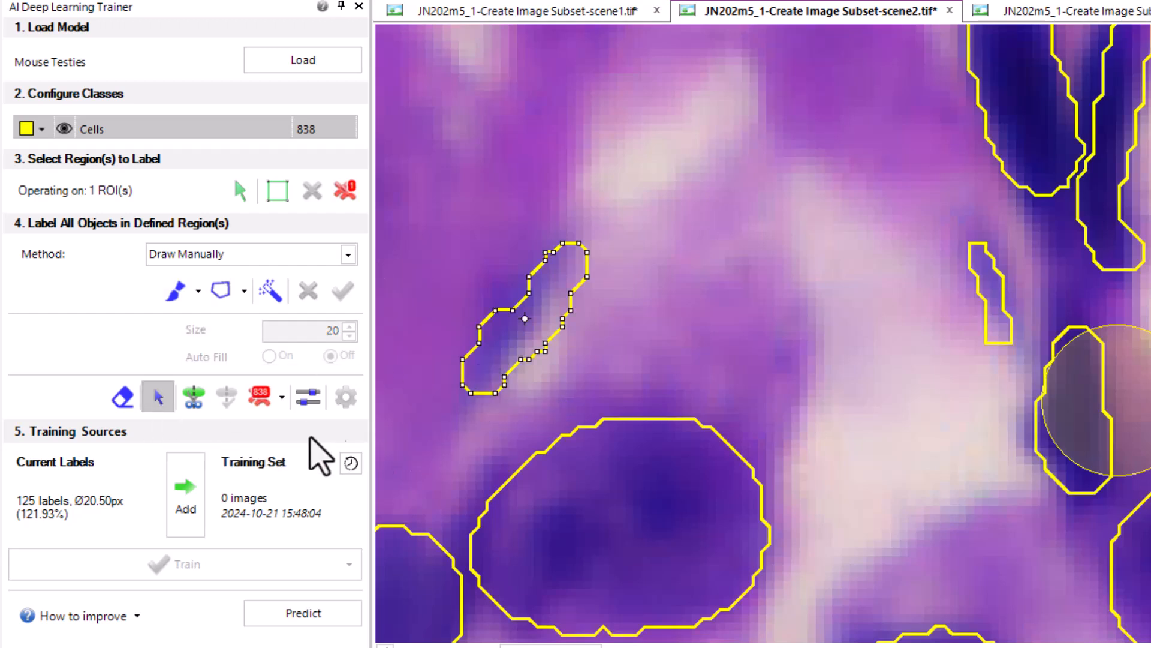
left_click(123, 397)
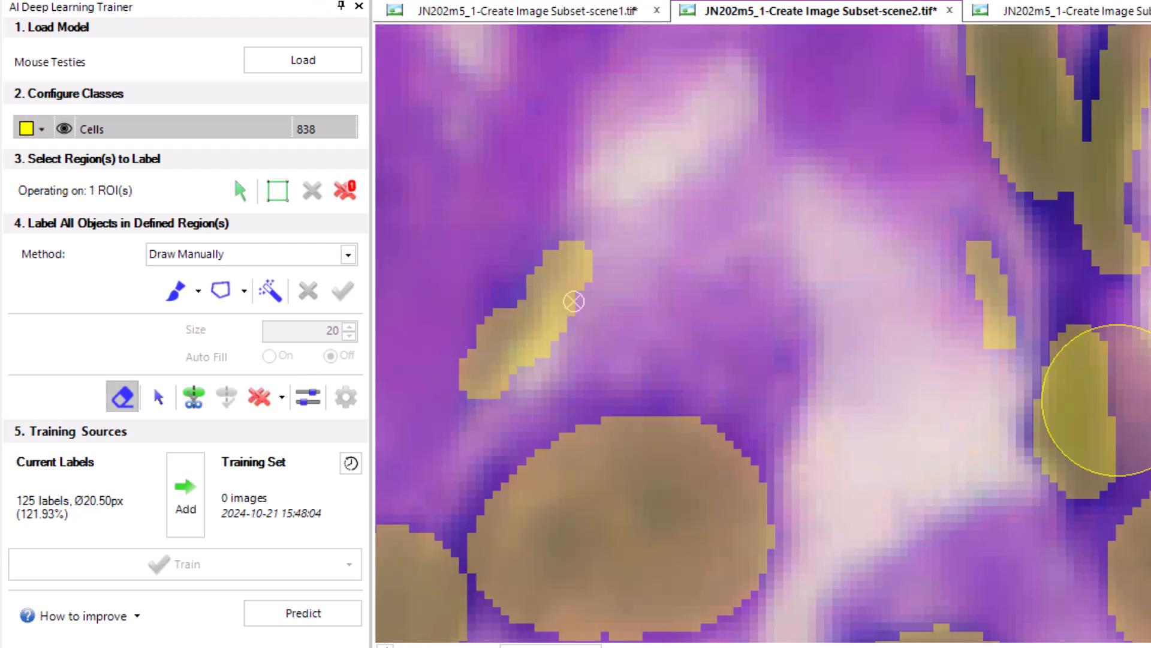
left_click_drag(576, 310, 514, 378)
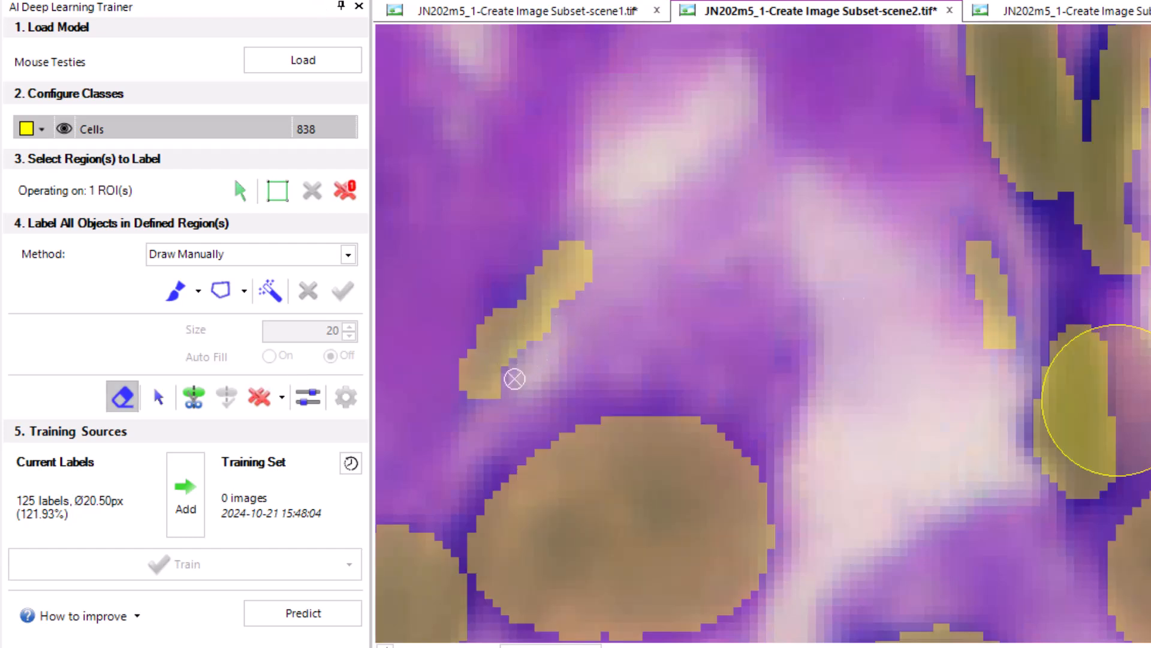
mouse_move(981, 326)
left_mouse_down()
mouse_move(982, 351)
mouse_move(955, 339)
left_mouse_up()
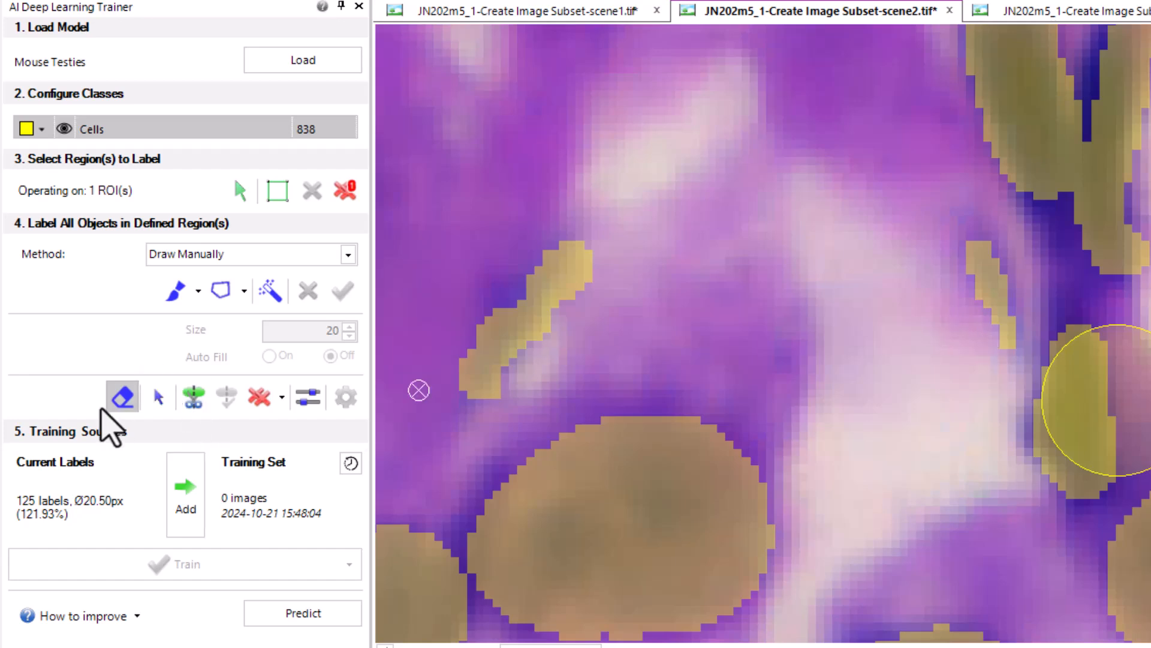
left_click(115, 399)
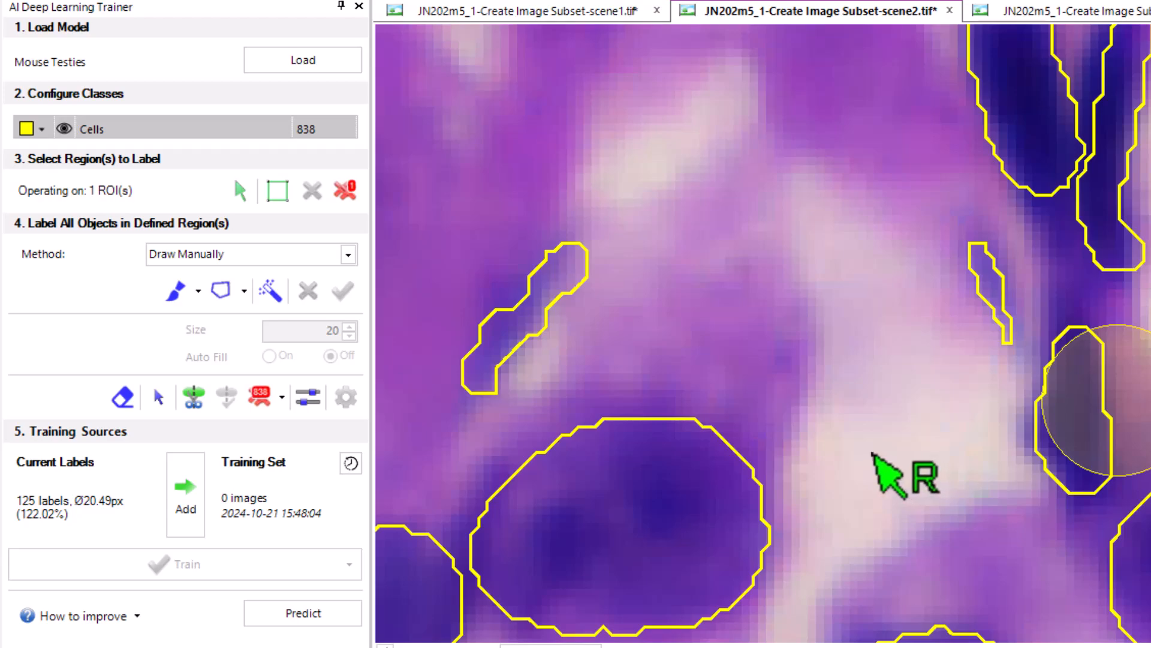
Add the scene2 image's region labels to the training set with Color as the training channel
scroll(869, 452, "down", 3)
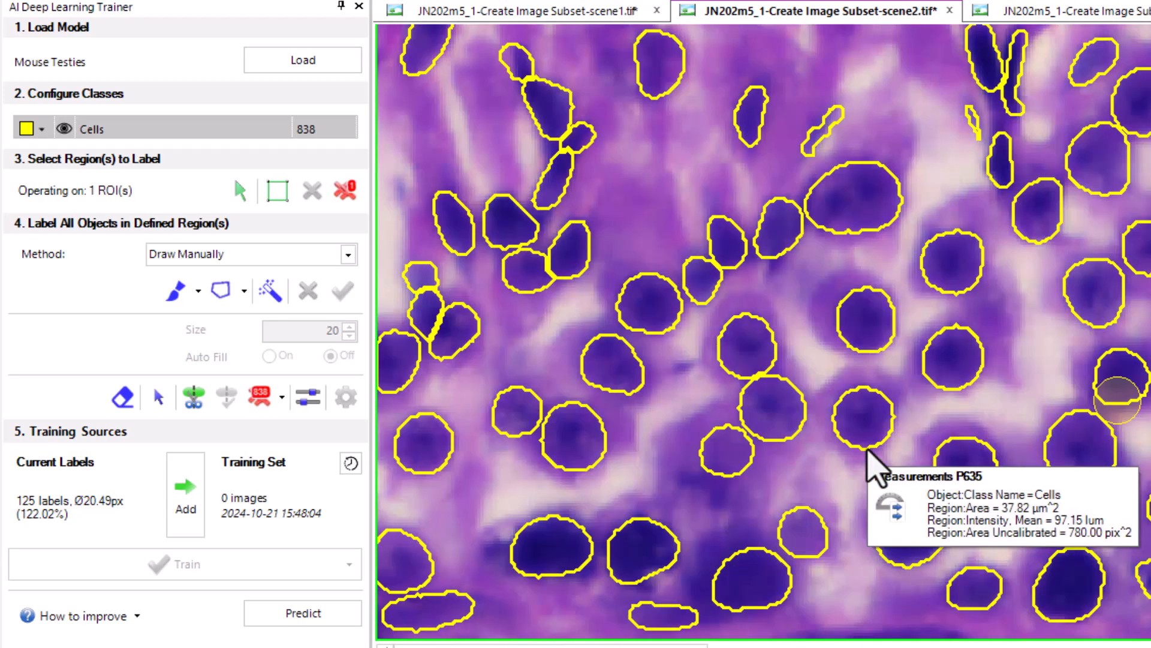
scroll(867, 450, "down", 1)
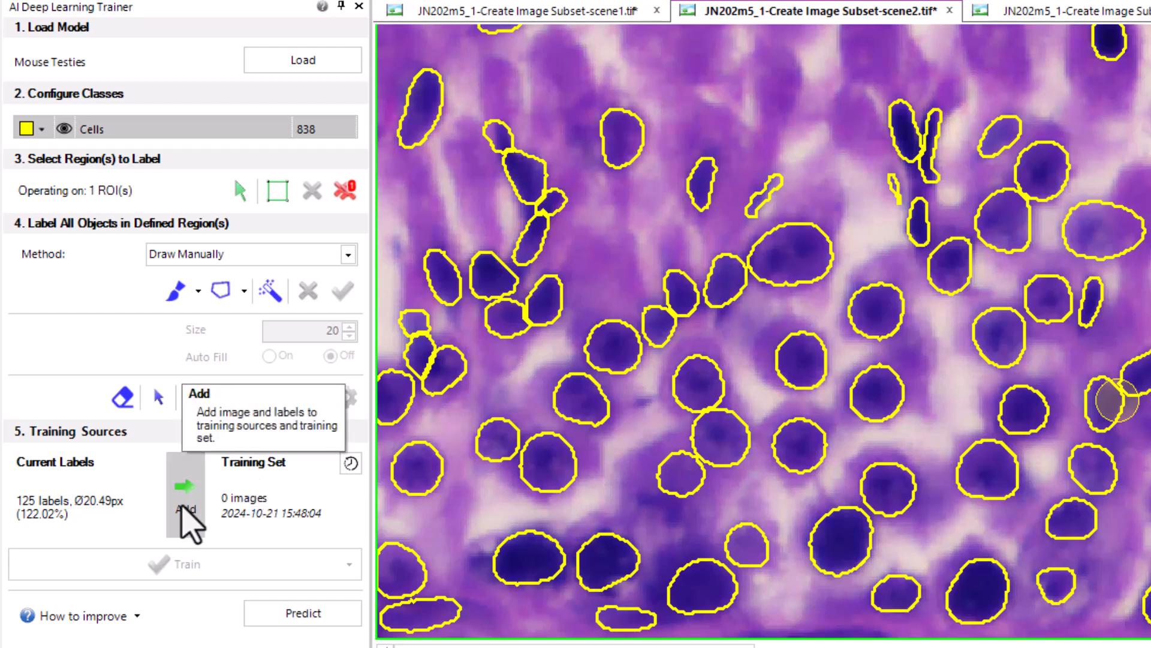
scroll(830, 262, "down", 2)
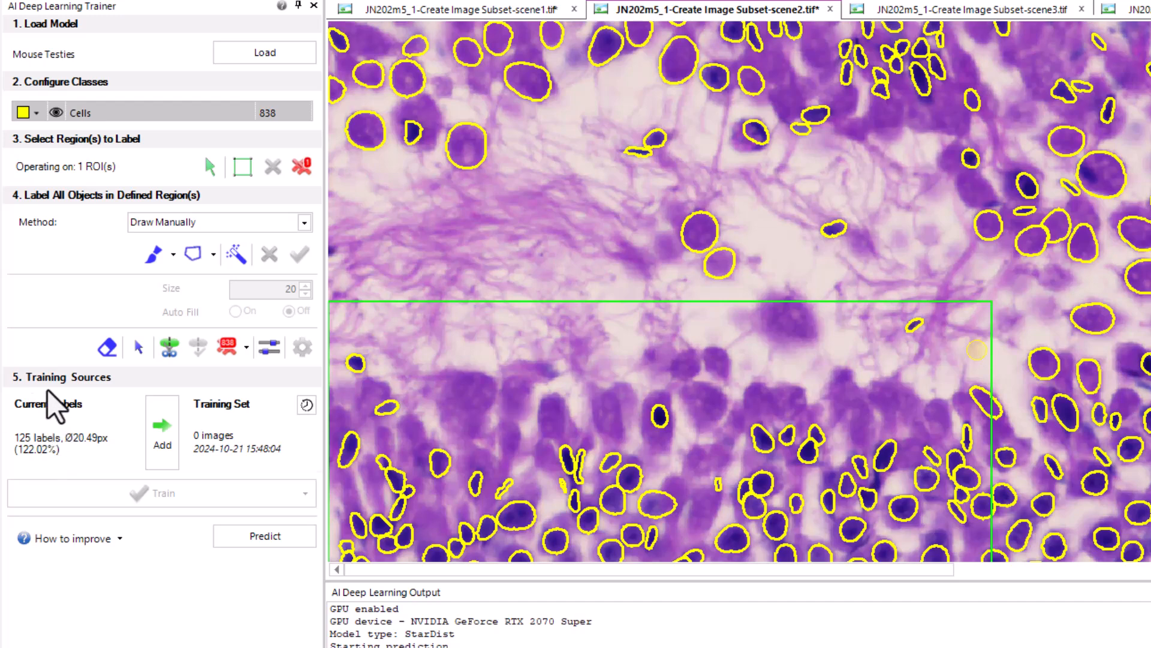
left_click(163, 433)
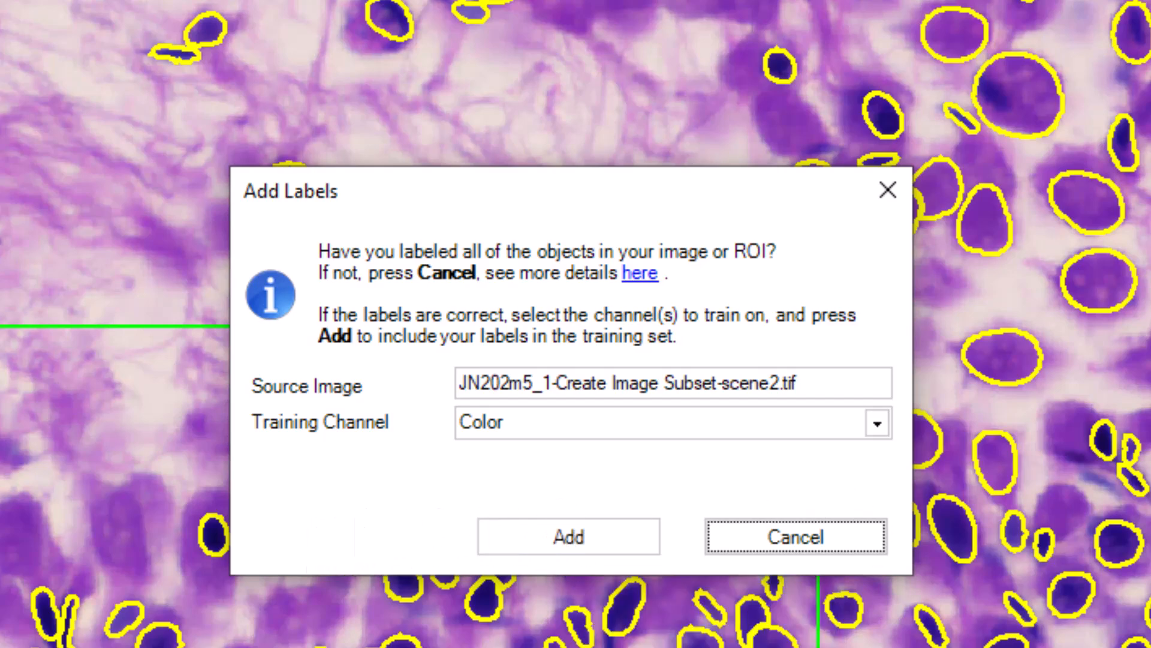
left_click(556, 543)
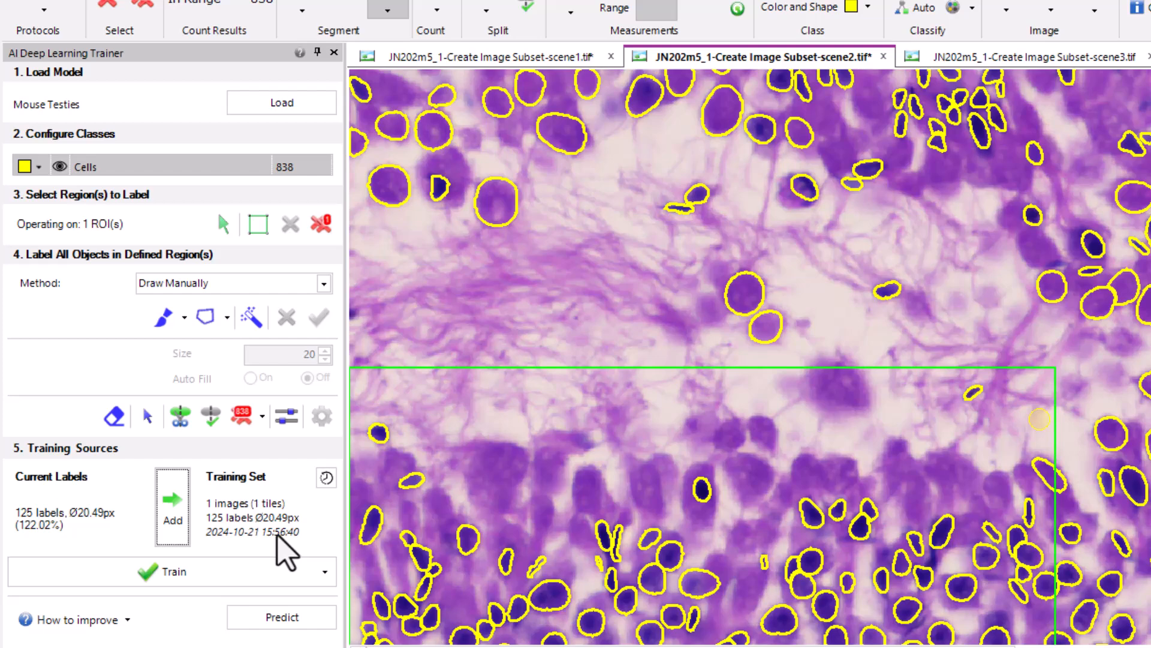
scroll(725, 405, "down", 5)
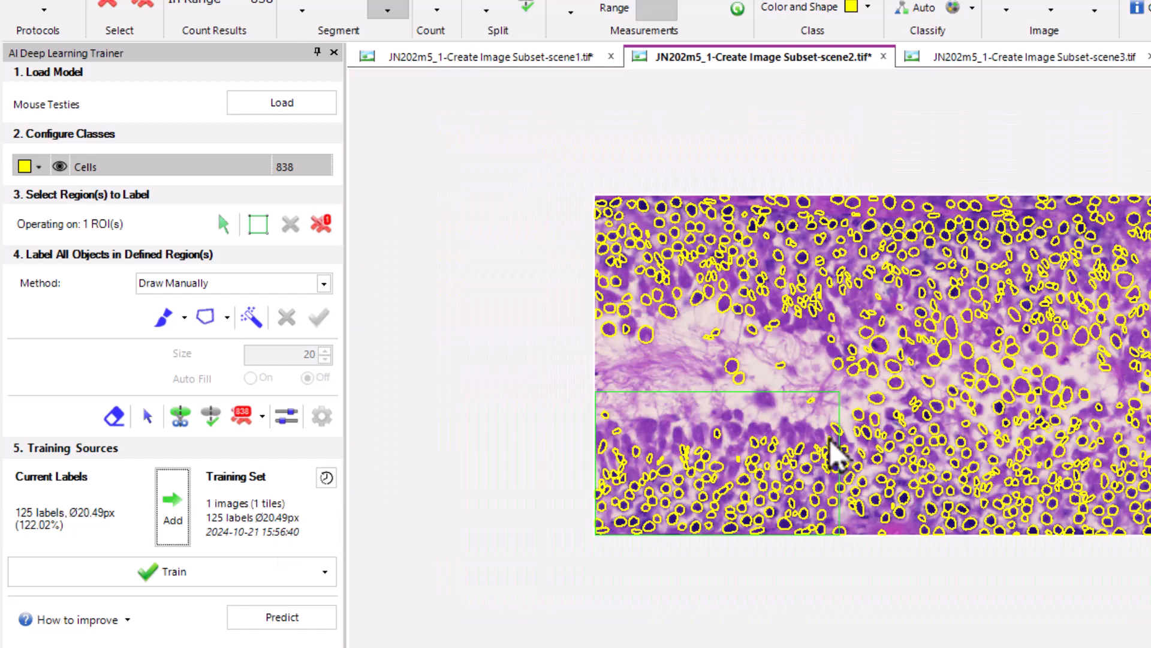
Remove the selected labeling region from the scene2 image so the full image is used
left_click(795, 450)
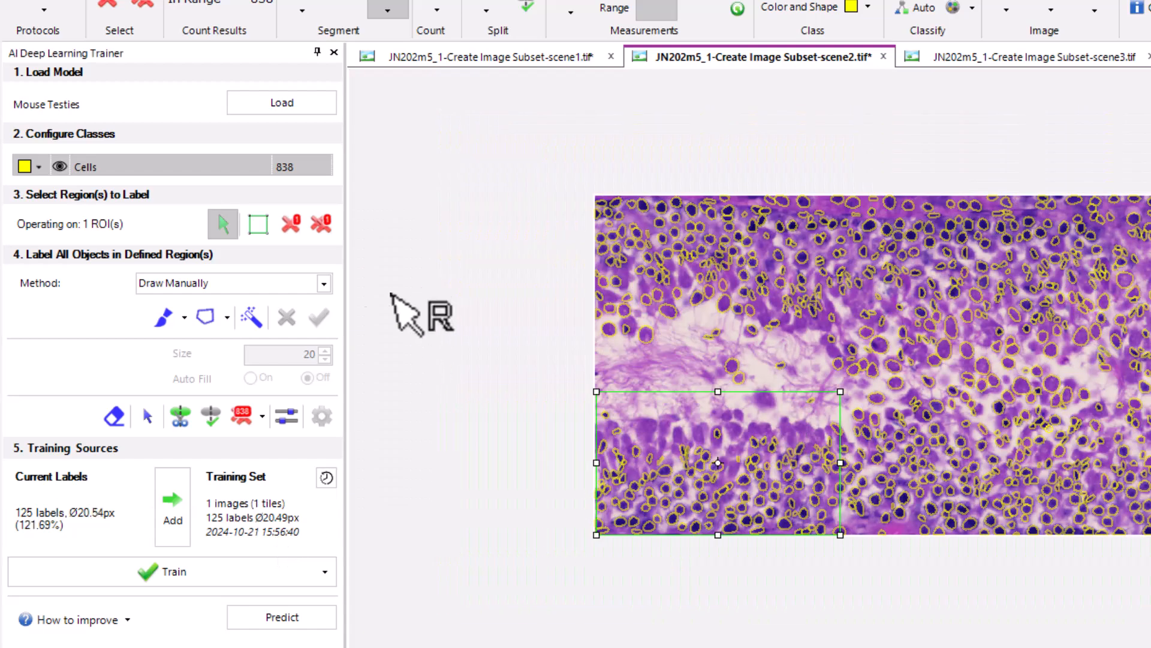
left_click(291, 224)
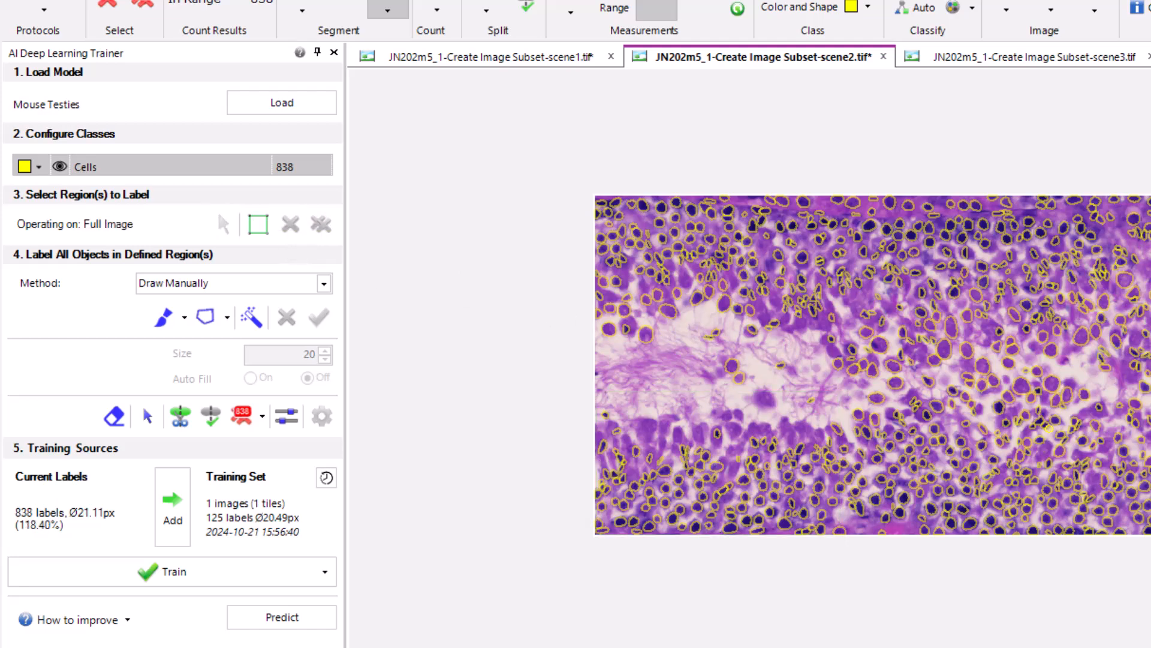
scroll(1117, 205, "up", 5)
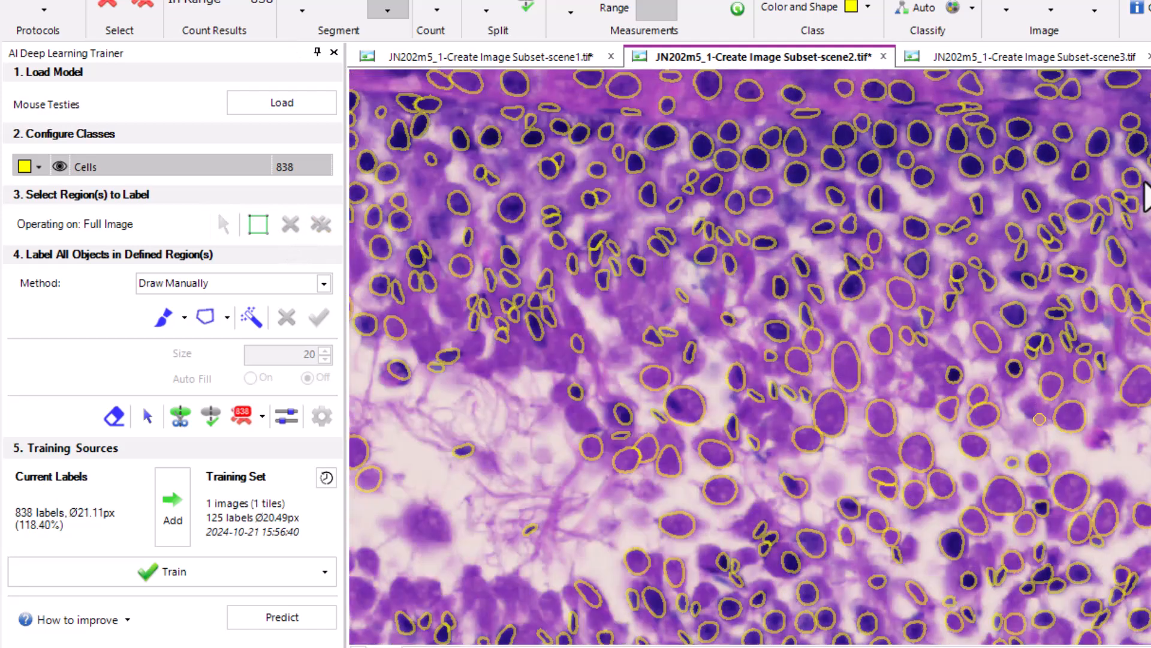
scroll(1040, 418, "down", 3)
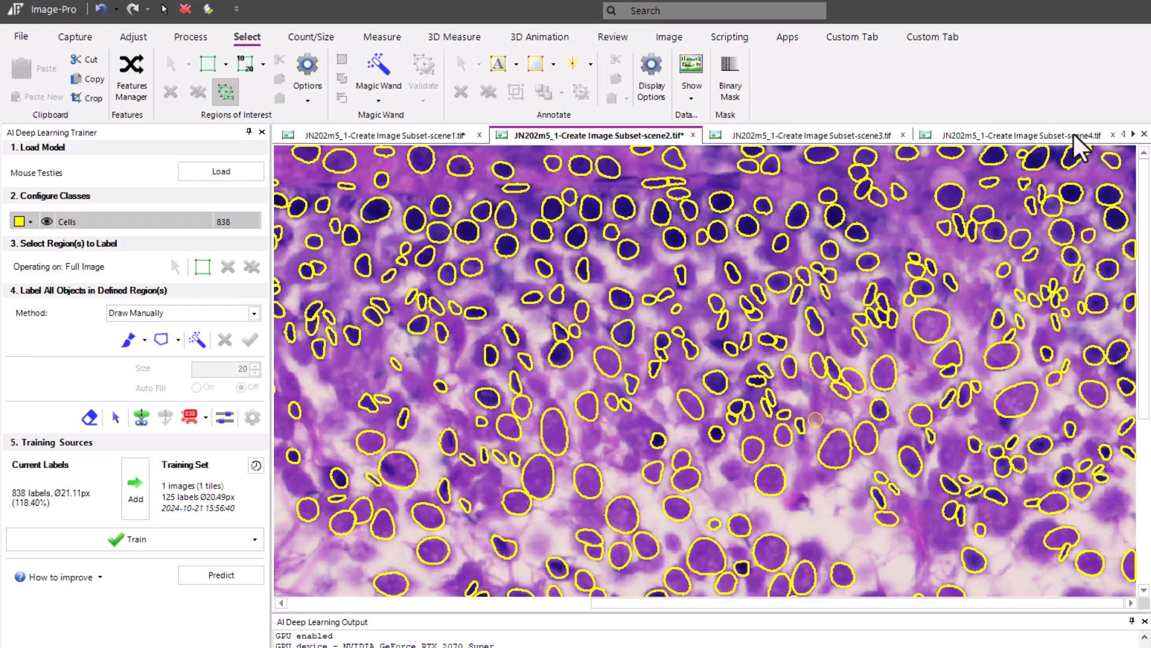
Label the scene1_Crop image by running Predict with Existing Model with the Hematoxylin Nuclei model
left_click(1077, 137)
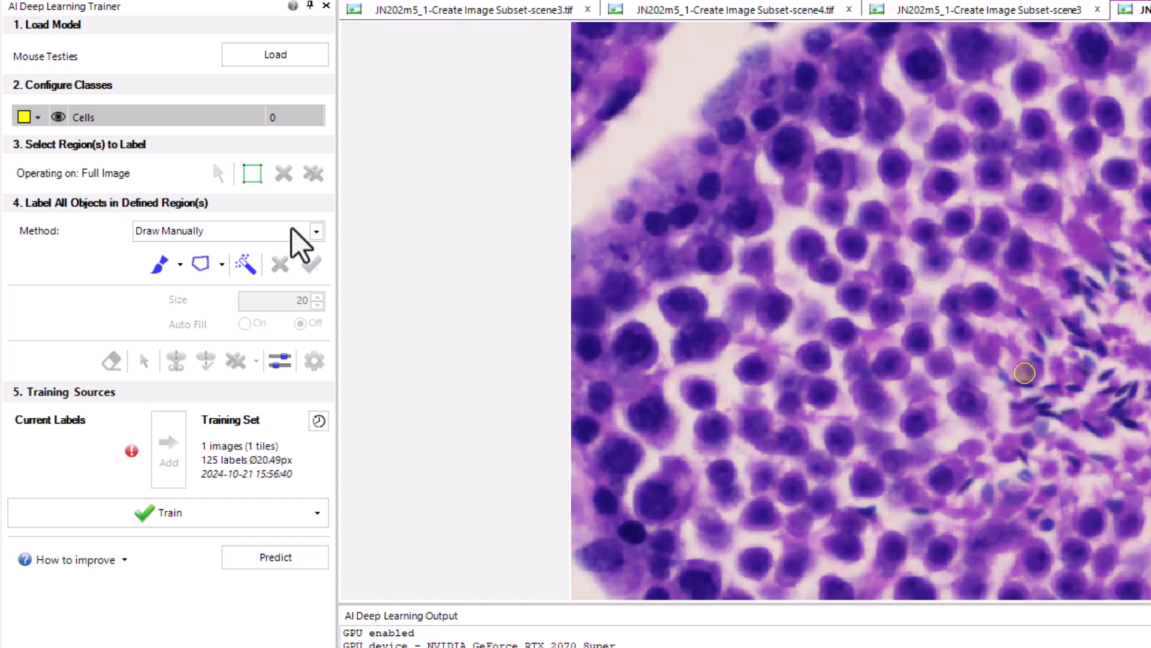
left_click(316, 231)
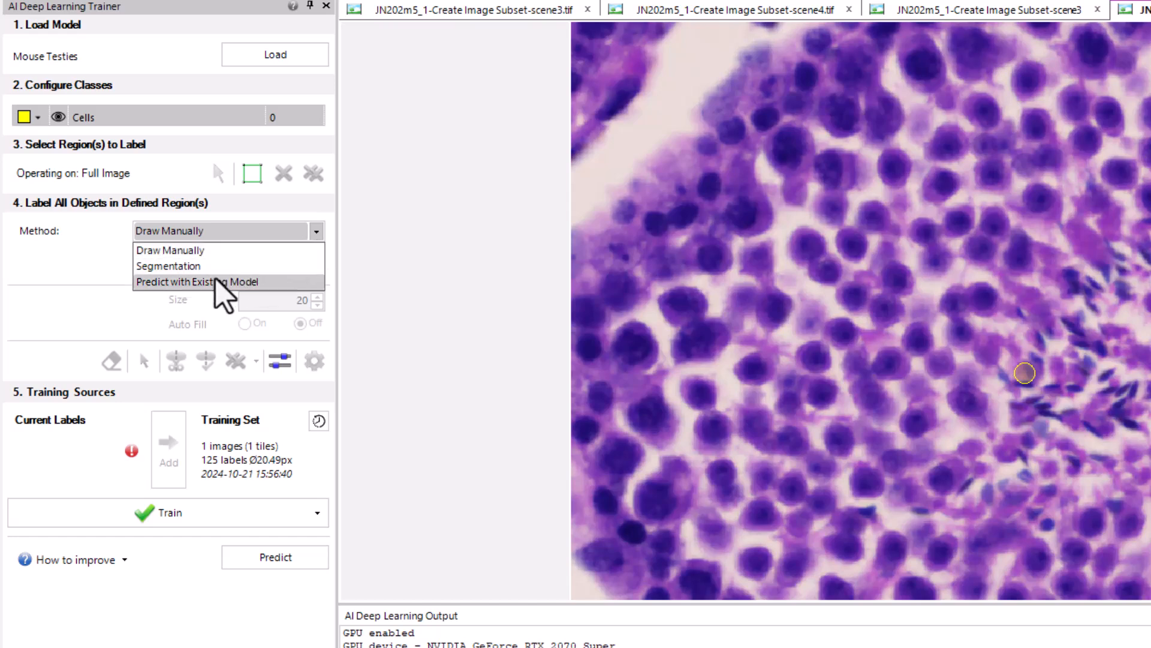
left_click(266, 283)
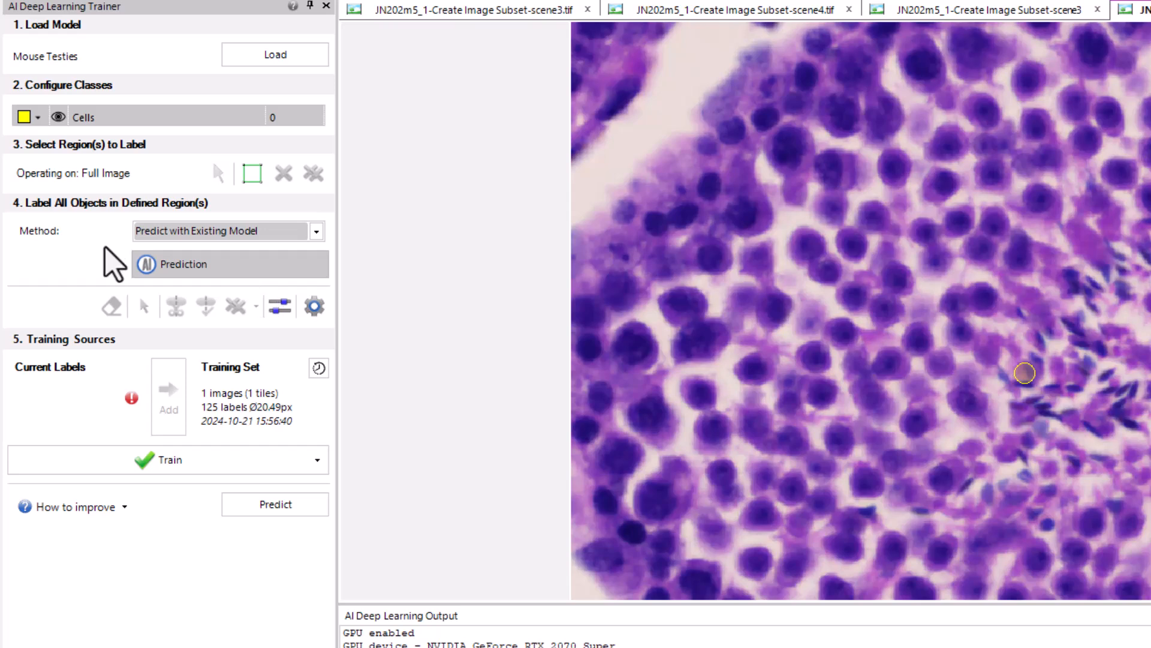
left_click(174, 273)
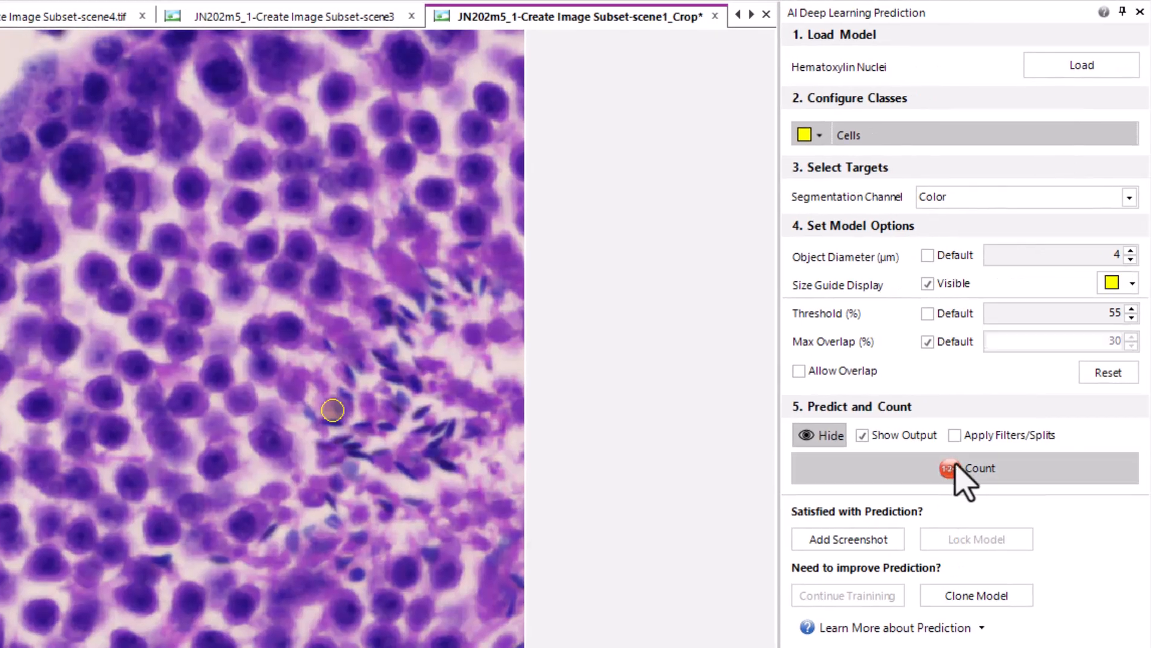
left_click(881, 474)
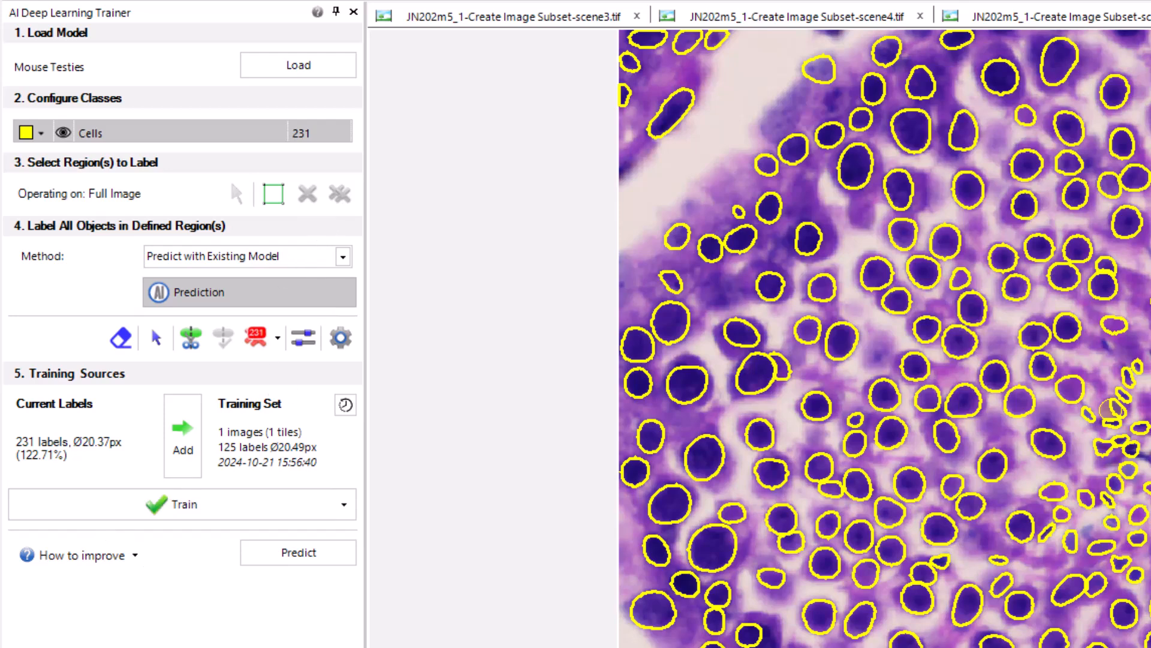
Delete eleven wrongly predicted labels on pale cells and purple tissue beyond the round nuclei
left_click(157, 340)
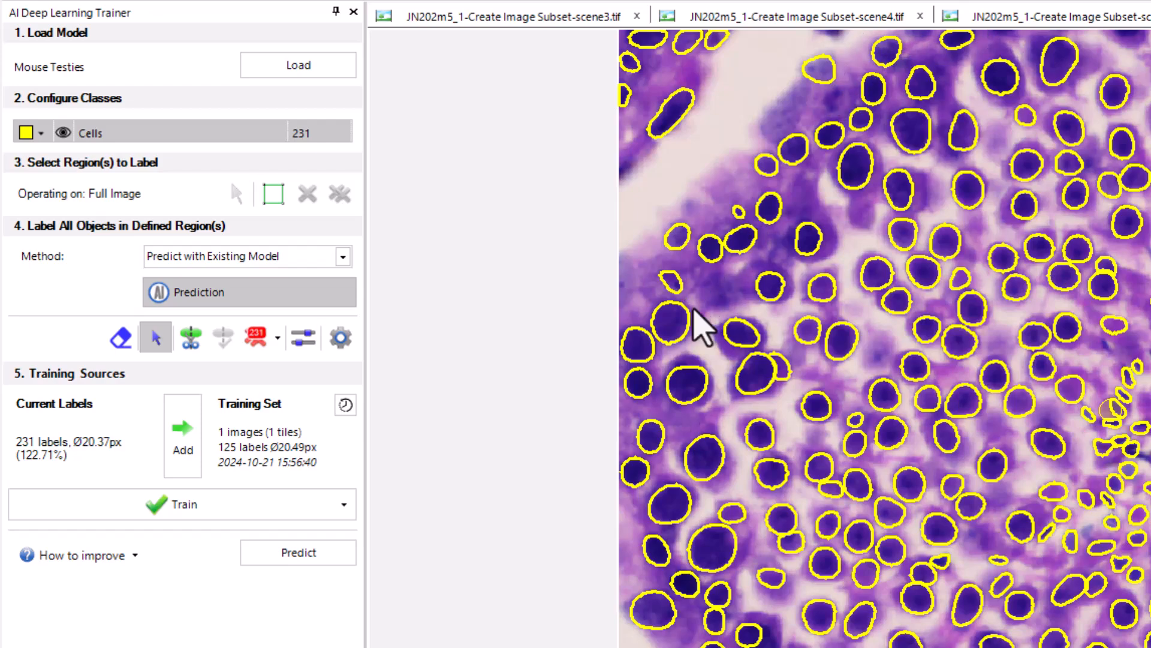
scroll(913, 413, "up", 3)
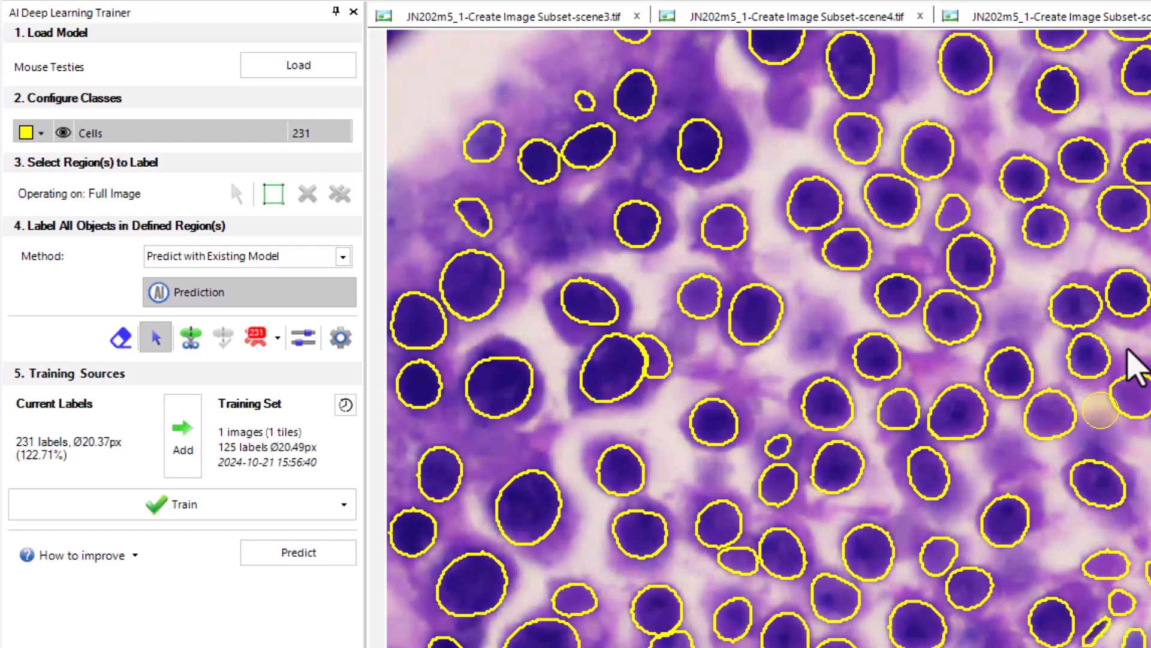
left_click(1128, 402)
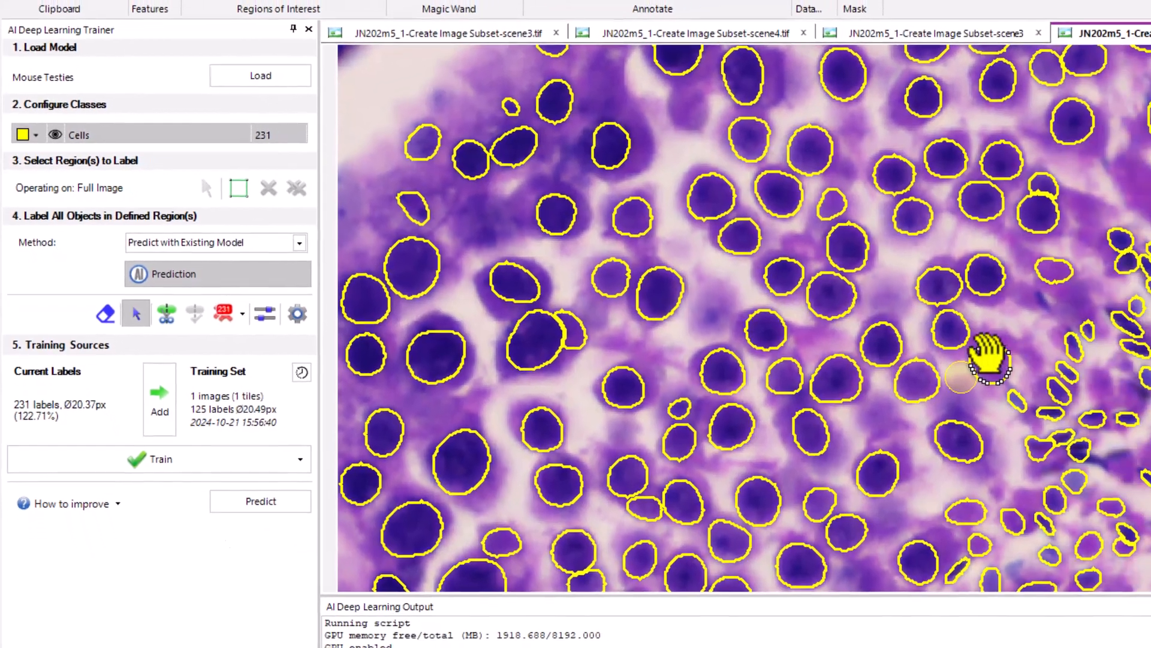
key("Delete")
left_click(1049, 270)
key("Delete")
key("Delete")
key("Delete")
key("Delete")
key("Delete")
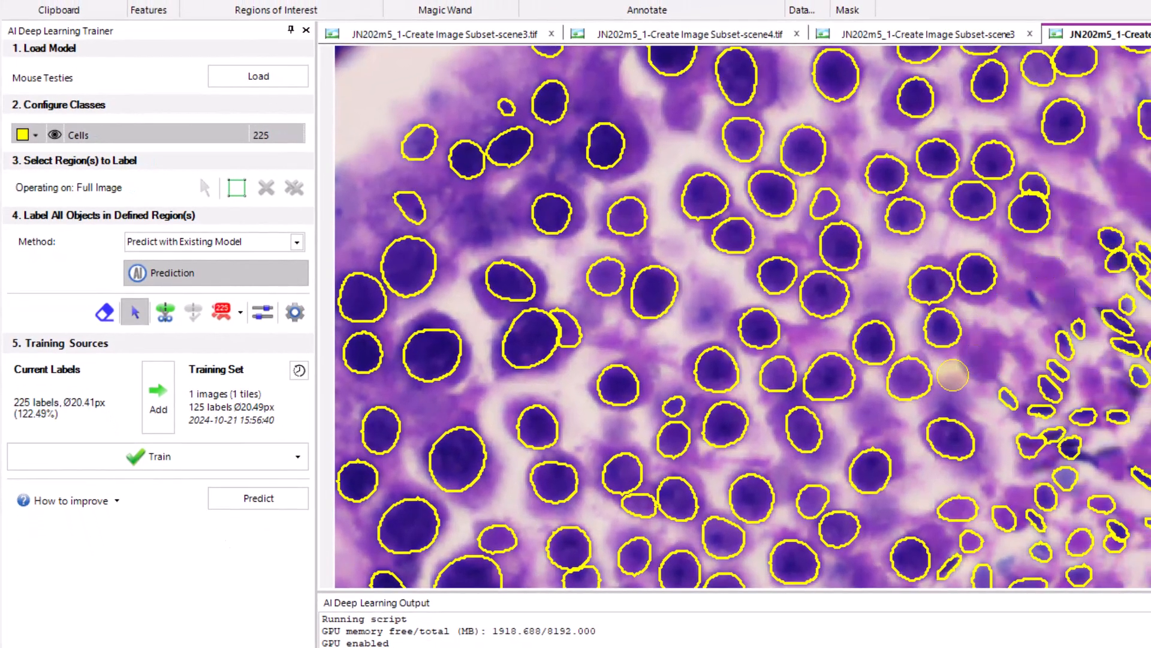
key("Delete")
key("Delete")
key("Delete")
key("Delete")
Delete seven more unwanted labels, including the pale oval ones below the thin elongated nuclei
key("Delete")
scroll(952, 375, "down", 1)
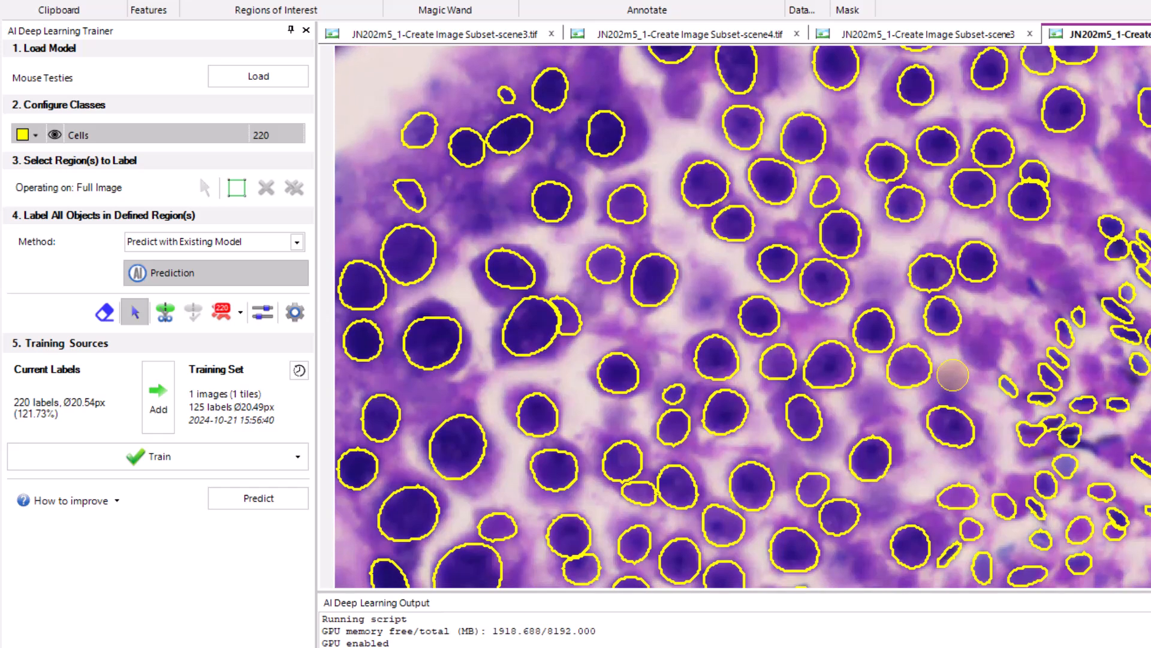
key("Delete")
key("Delete")
key("Delete")
key("Delete")
left_click(962, 488)
key("Delete")
left_click(971, 527)
key("Delete")
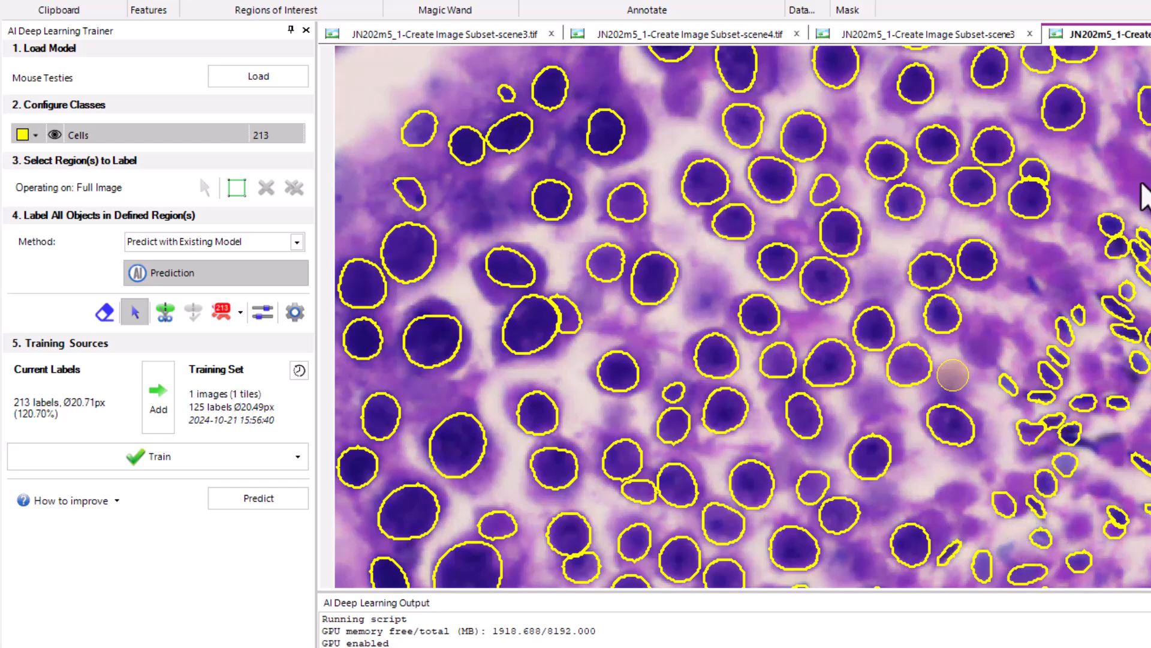
Delete three remaining incorrect labels on faint cells around the cluster of thin elongated nuclei
scroll(1105, 334, "down", 3)
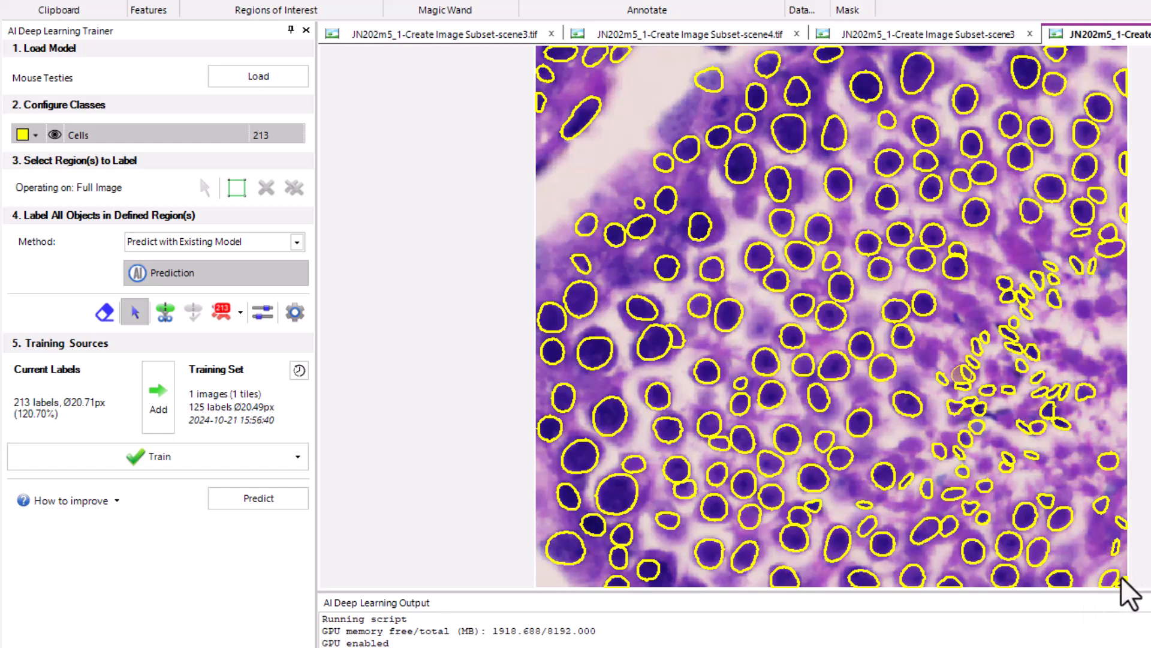
left_click(953, 498)
key("Delete")
scroll(987, 347, "up", 3)
scroll(987, 346, "up", 1)
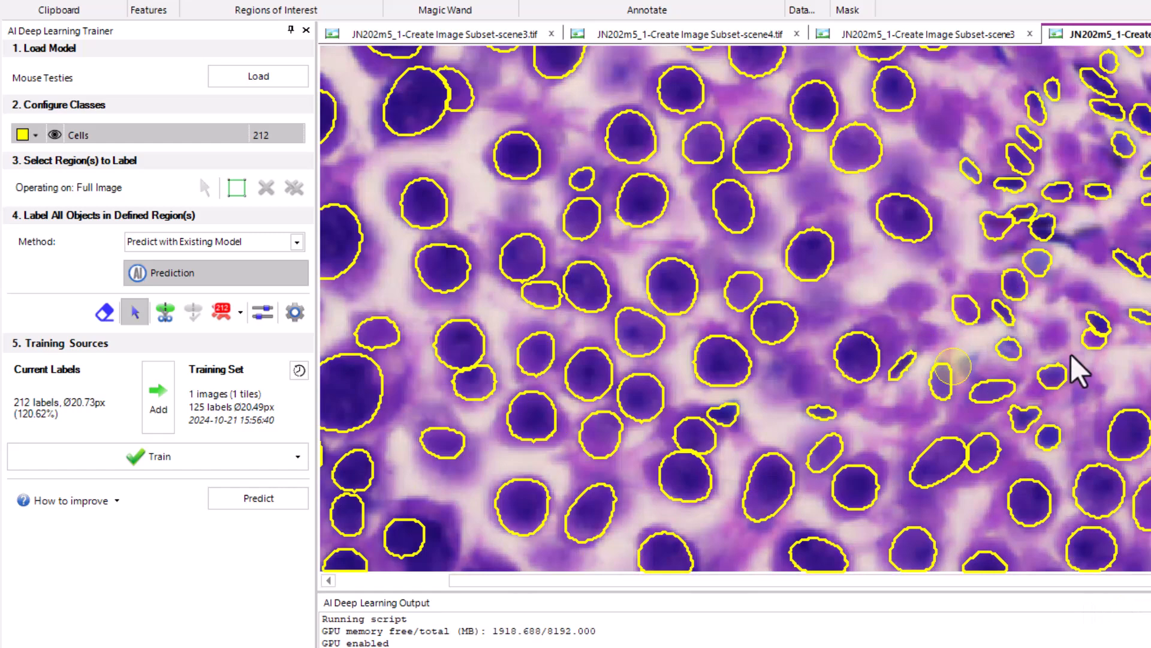
left_click(1096, 340)
key("Delete")
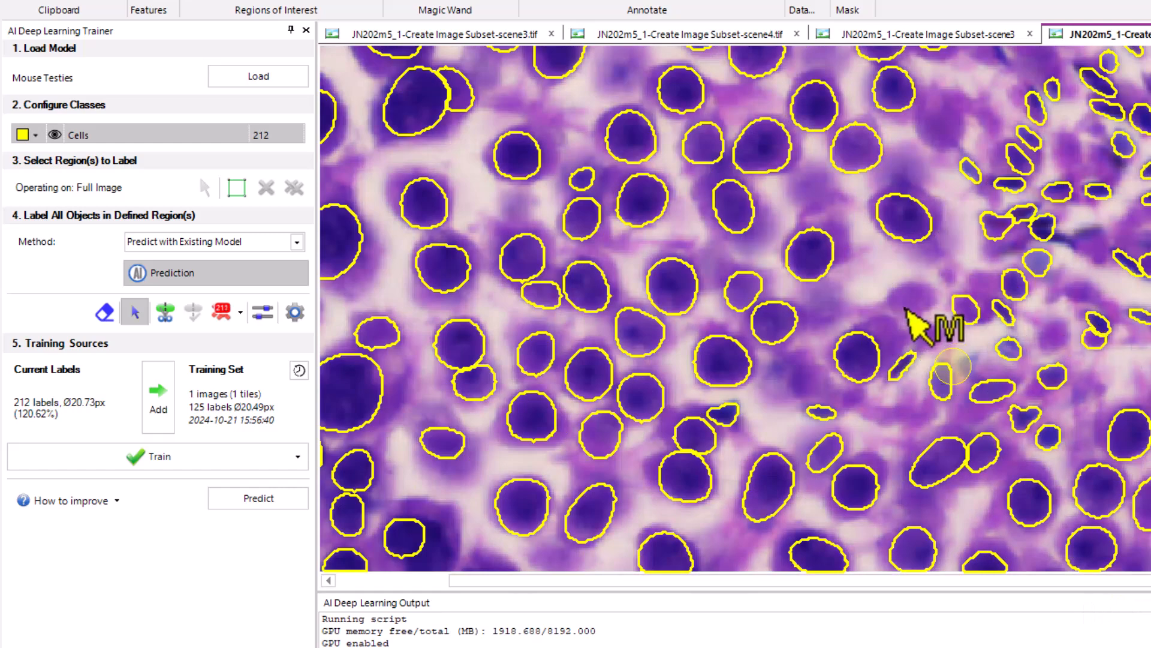
left_click(957, 312)
key("Delete")
scroll(955, 311, "down", 3)
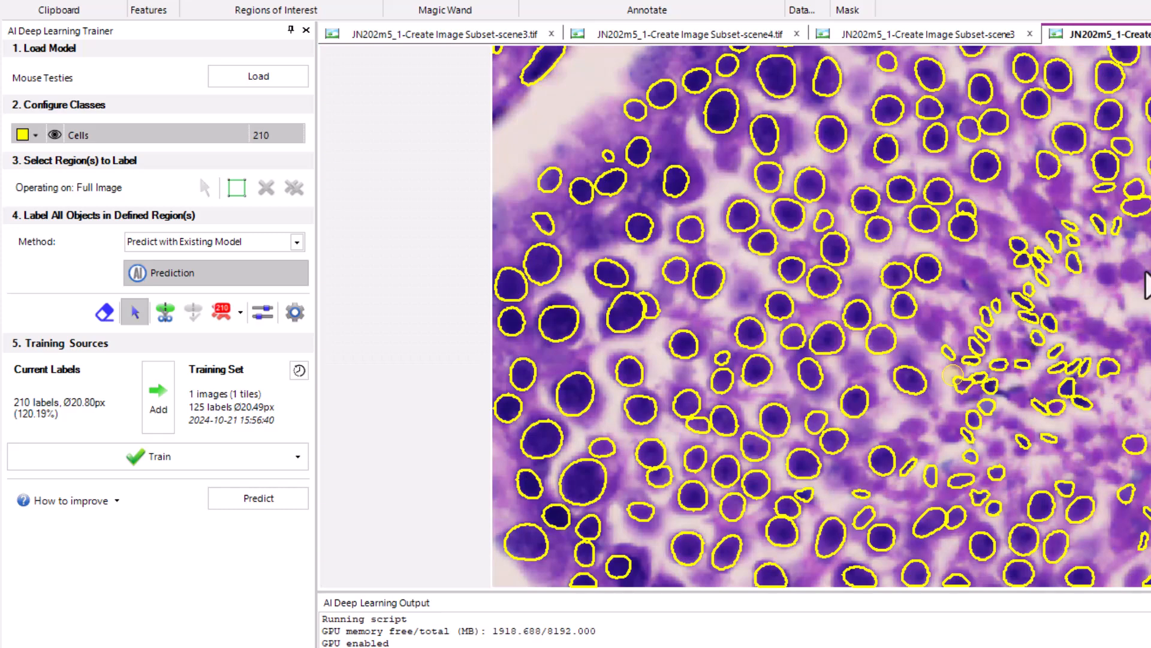
Delete the incorrect labels on pale tissue near the image's right edge, above the elongated nuclei, and check the surrounding round nuclei
left_click(1136, 207)
key("Delete")
left_click(1137, 189)
key("Delete")
left_click(1147, 168)
key("Delete")
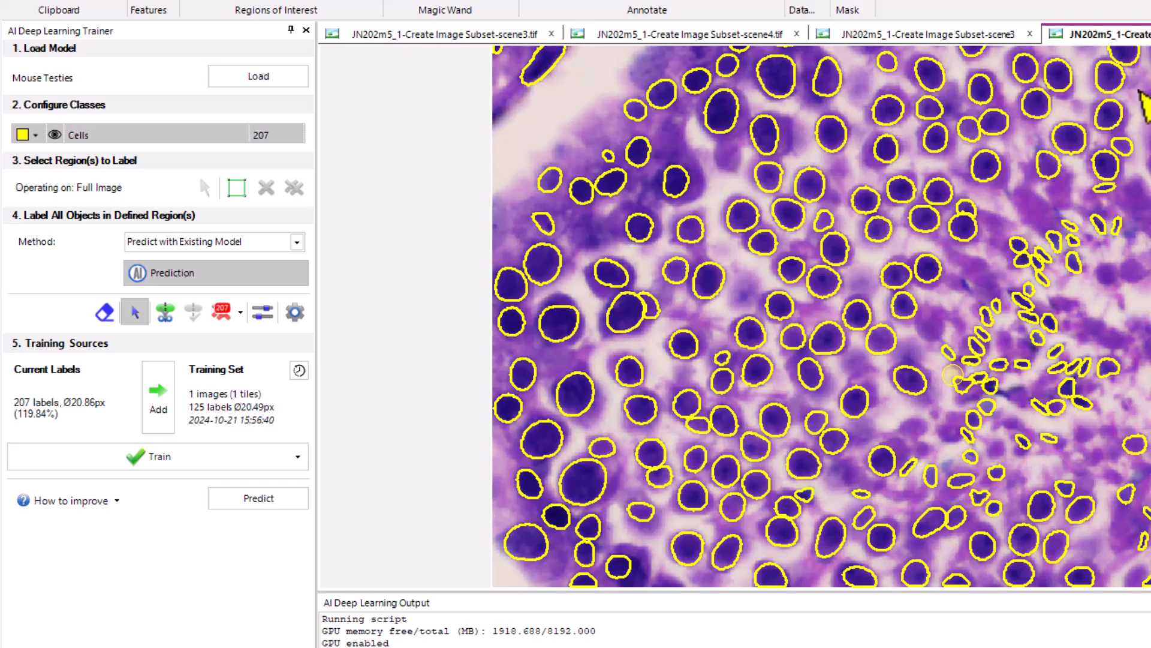
scroll(1143, 109, "up", 3)
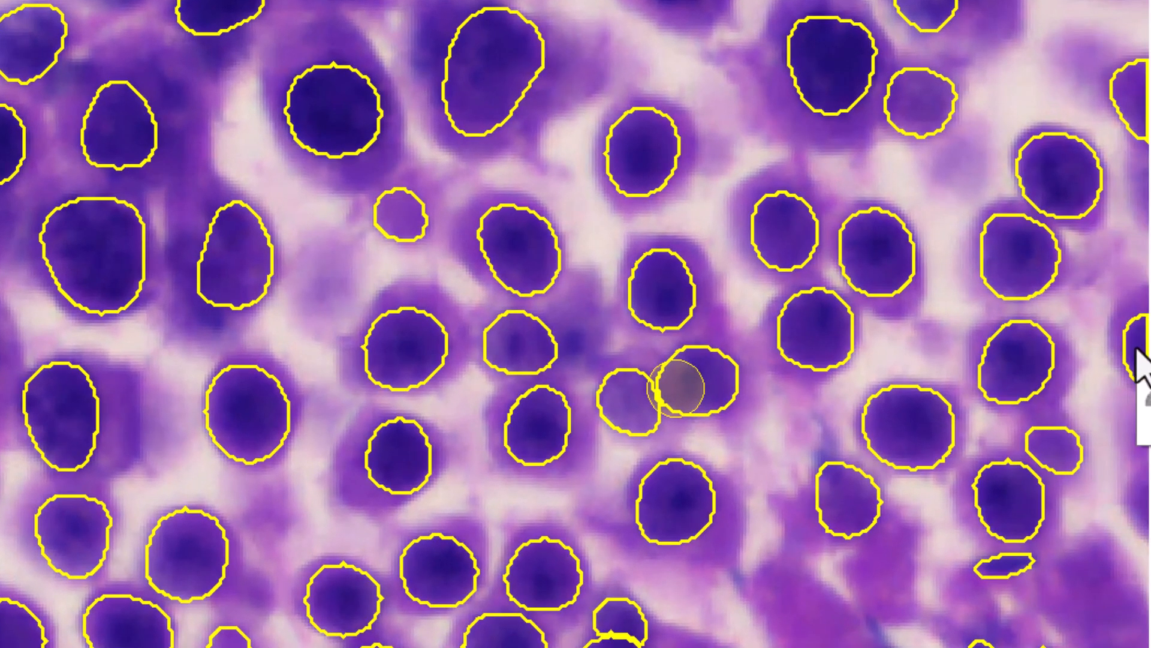
scroll(1031, 561, "down", 2)
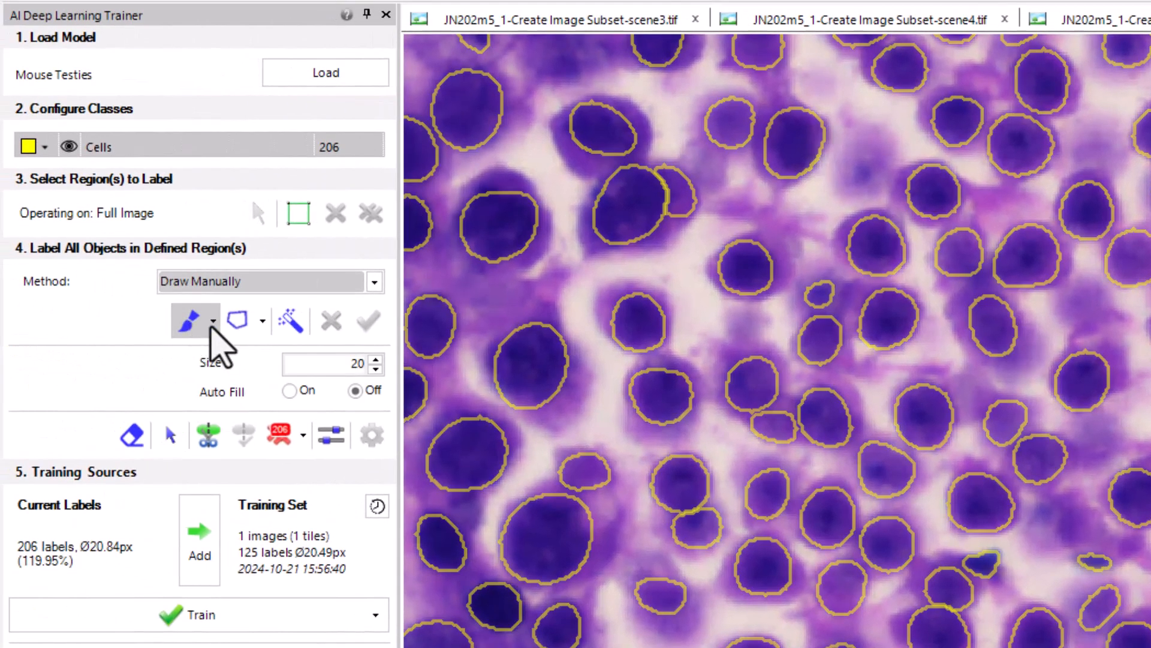
Hide the size guide and brush a label over the unlabeled thin blue cell beside the round nuclei using the Draw Manually method
left_click(211, 322)
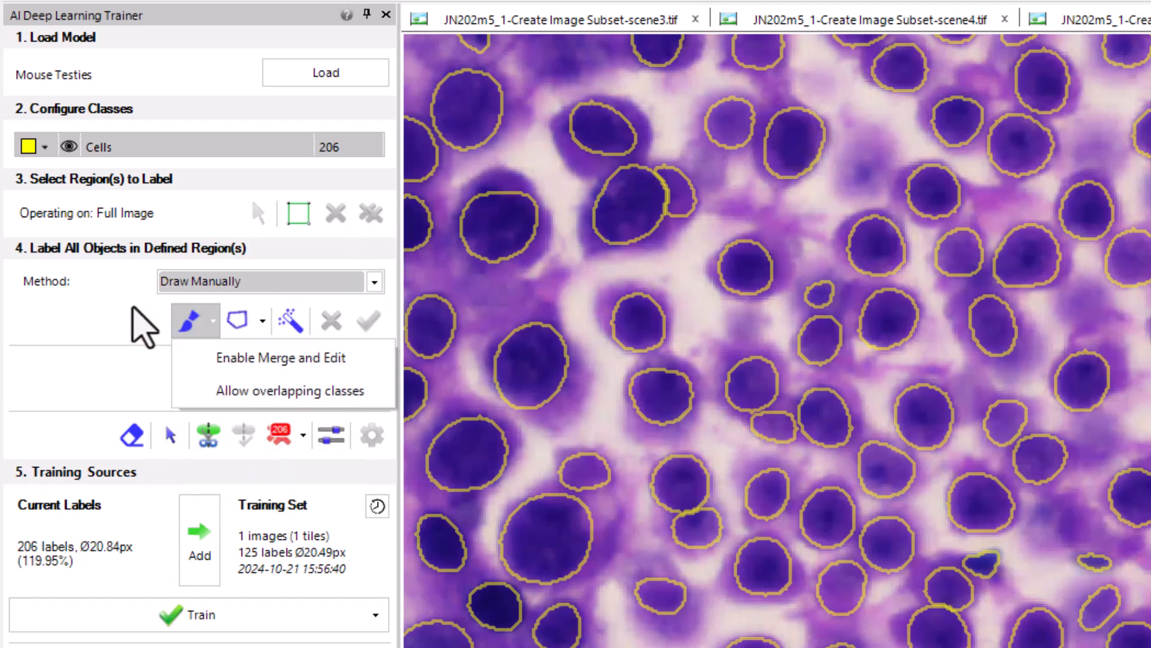
left_click(180, 329)
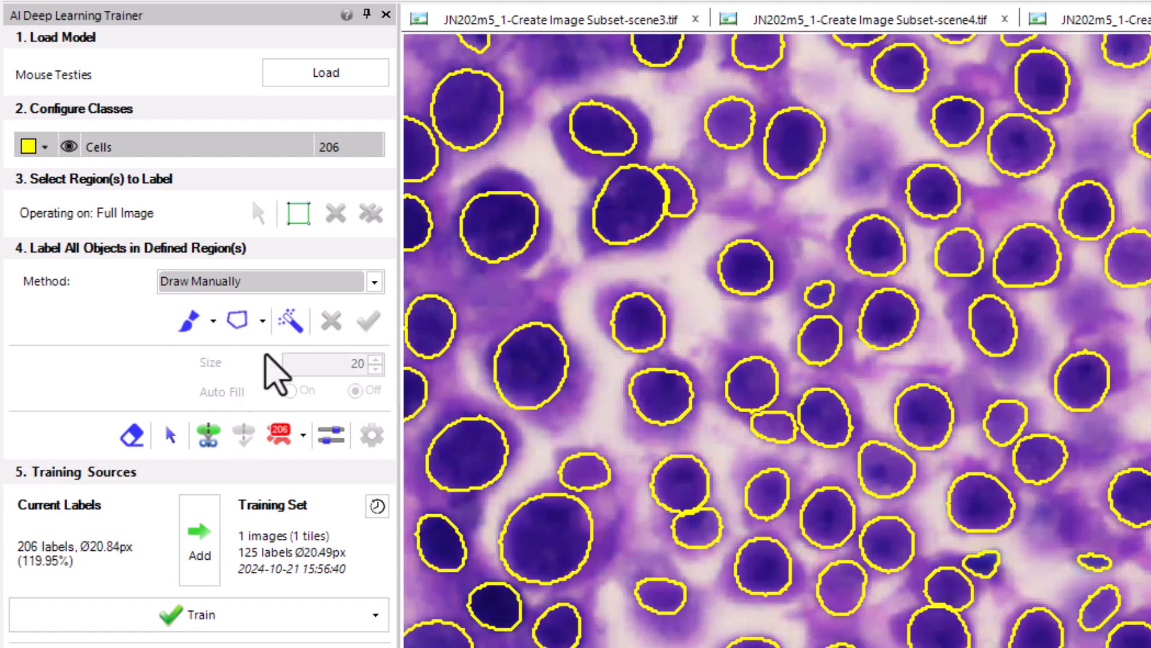
left_click(191, 321)
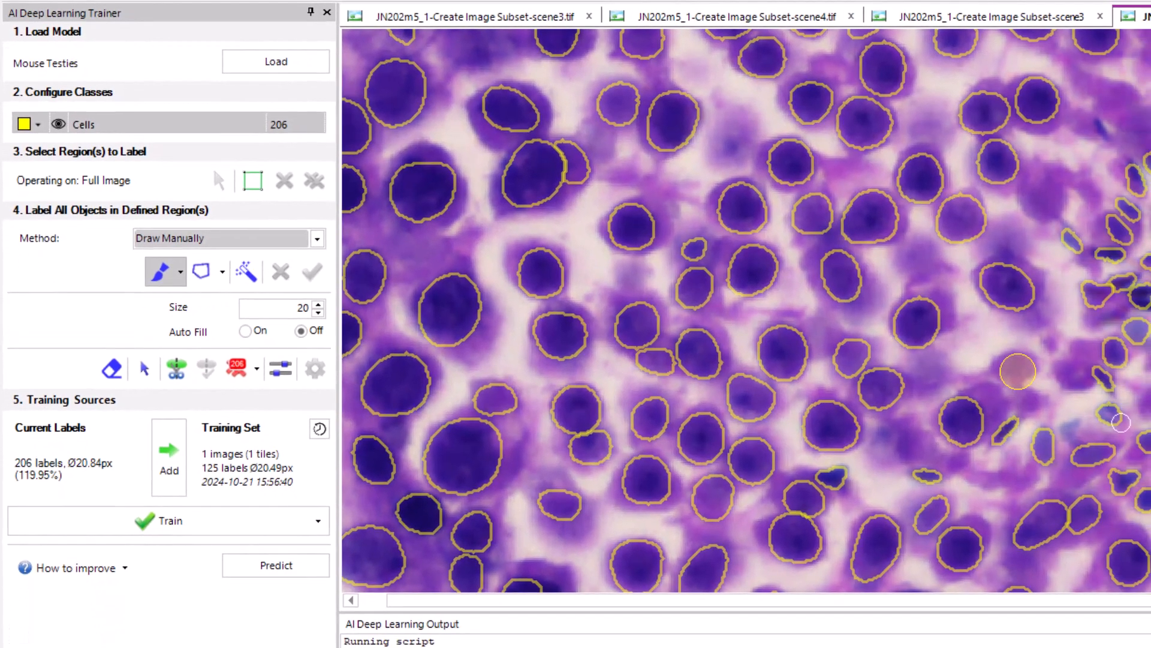
scroll(1140, 389, "up", 1)
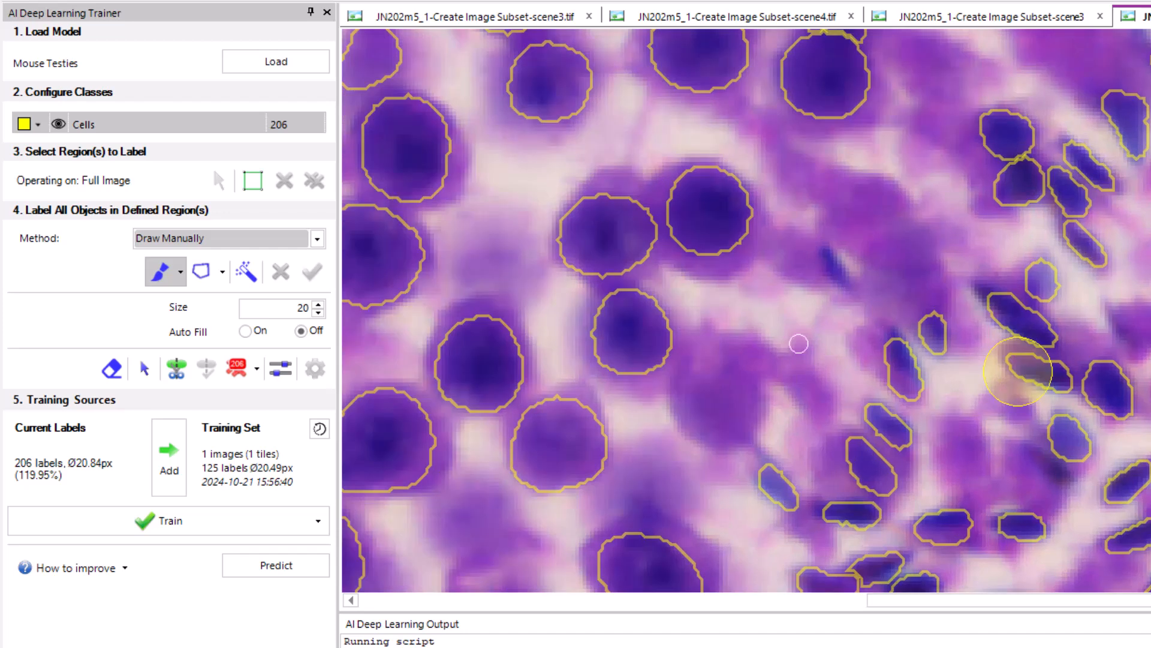
scroll(884, 312, "up", 3)
scroll(884, 311, "up", 1)
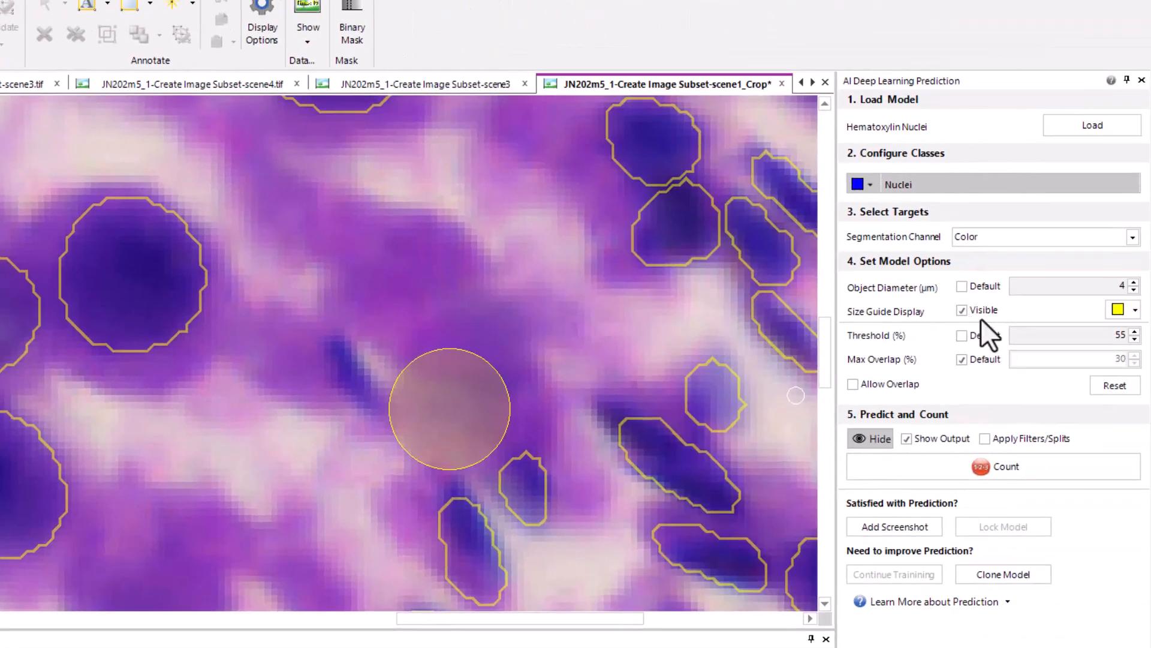
left_click(1013, 311)
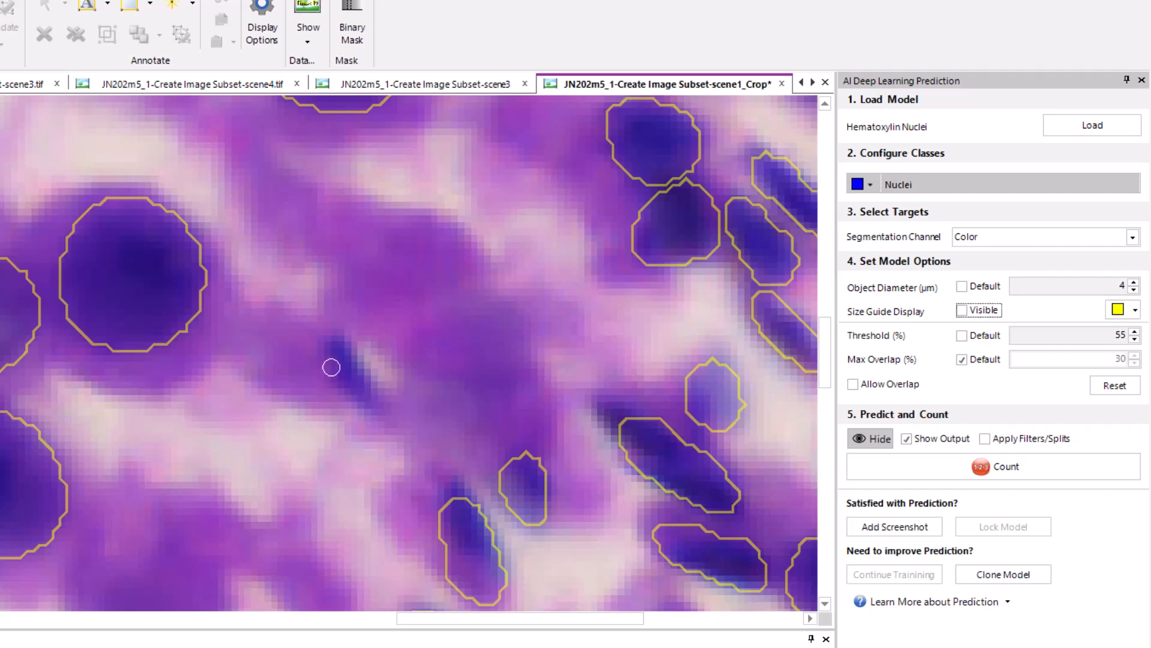
left_click_drag(336, 348, 357, 391)
left_click(355, 393)
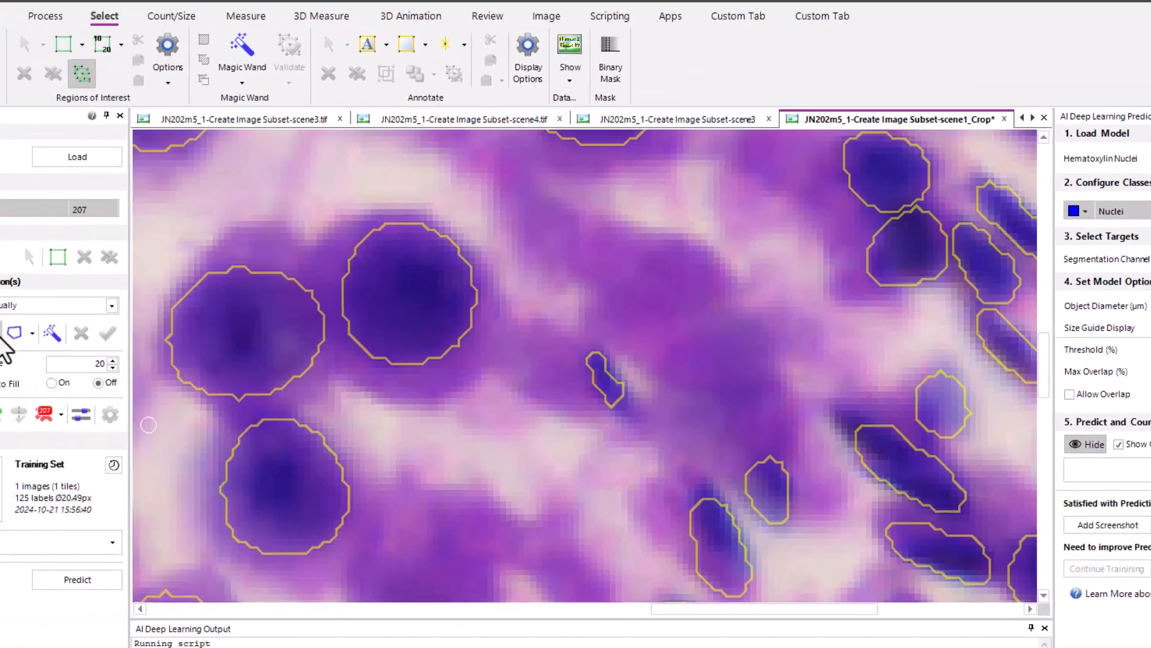
Extend the nearby elongated cell's label over its uncovered upper tip with Merge and Edit enabled, and turn that option off again
left_click(145, 340)
left_click(150, 359)
left_click_drag(825, 499, 819, 484)
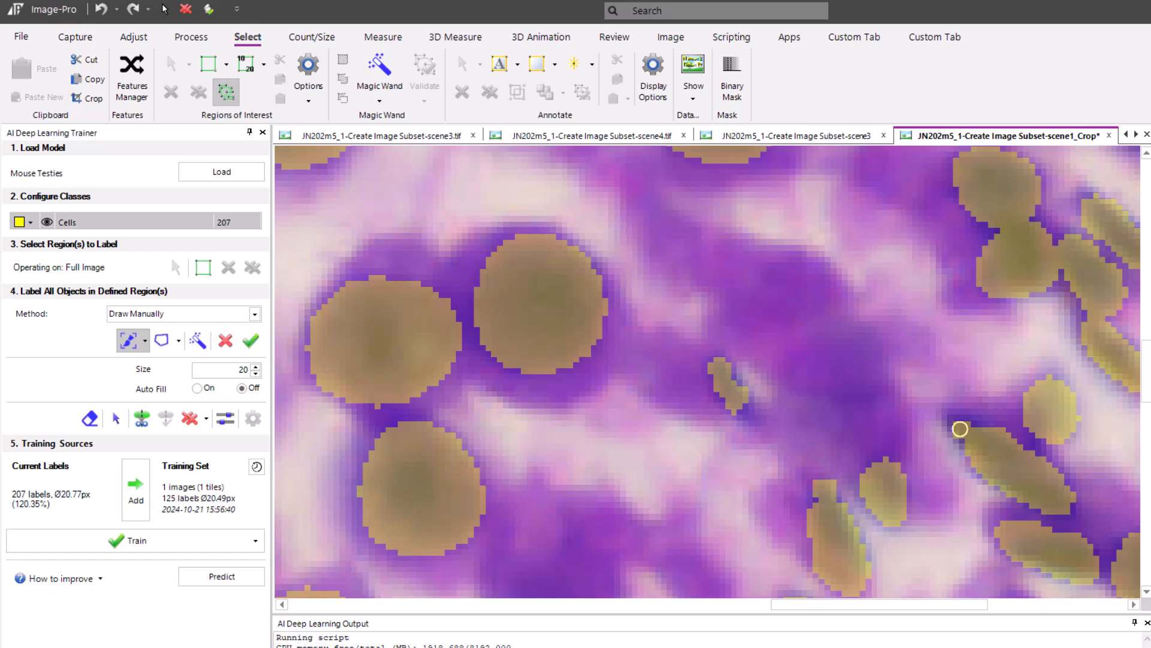
left_click(245, 339)
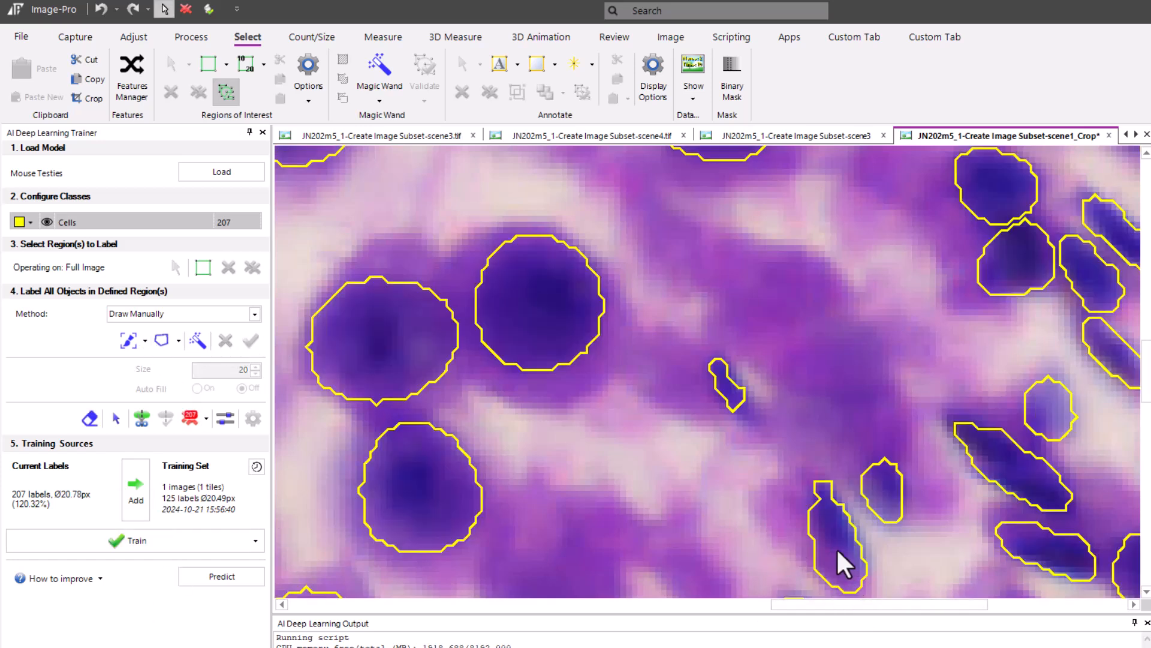
left_click(144, 340)
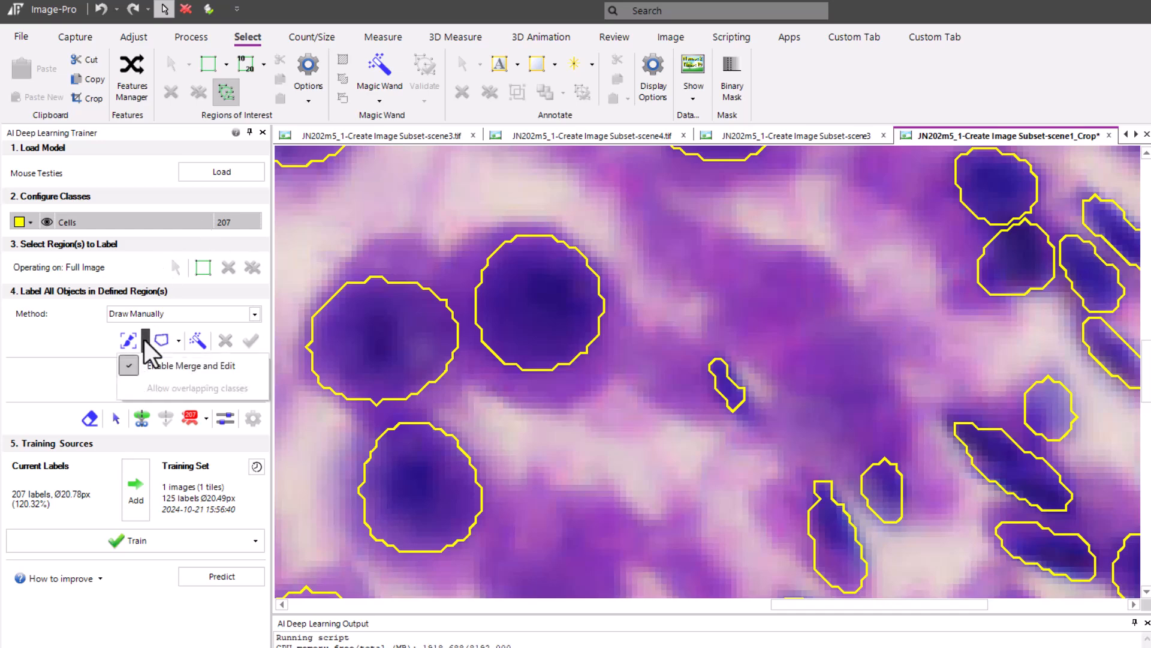
left_click(132, 363)
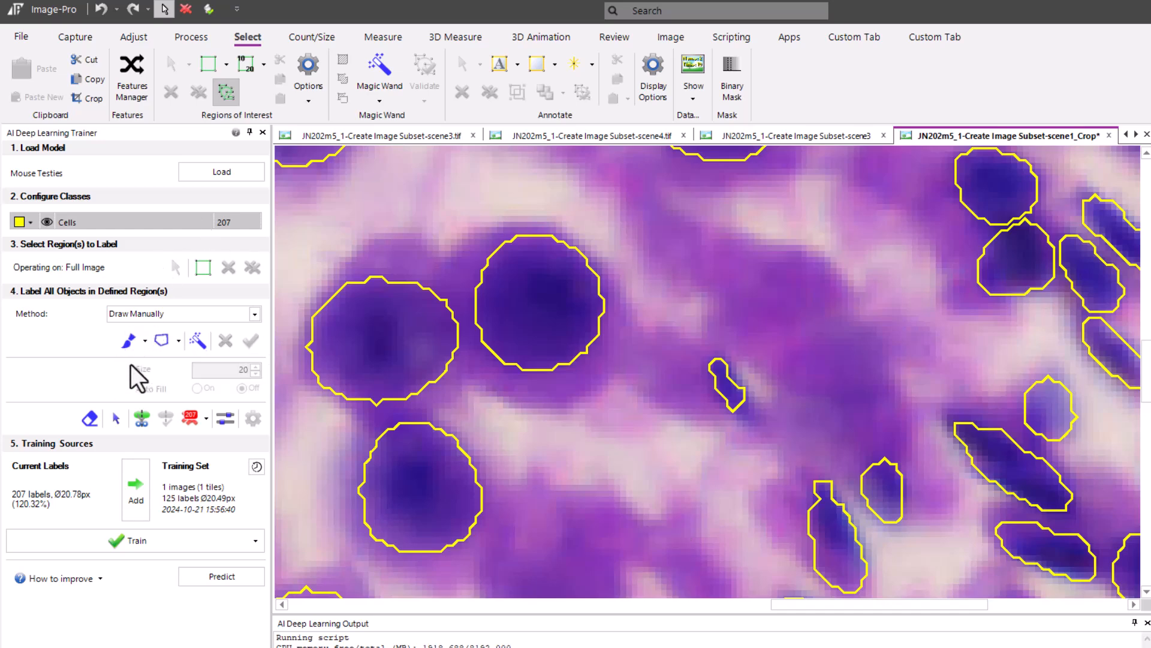
left_click(93, 421)
scroll(817, 571, "down", 1)
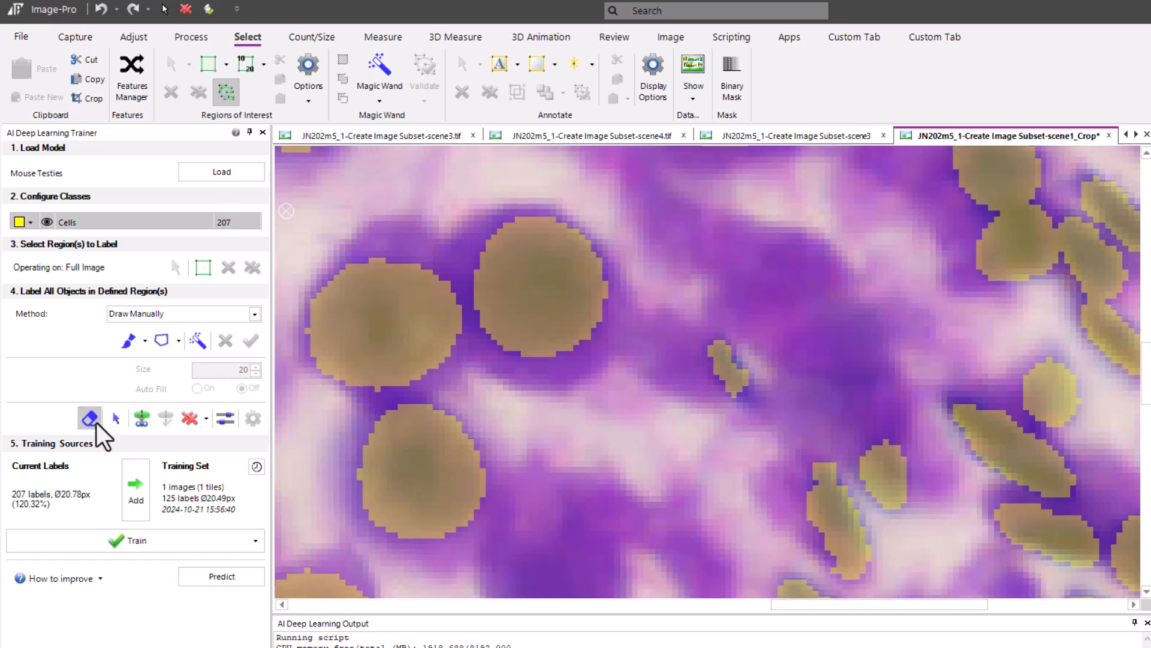
left_click(91, 419)
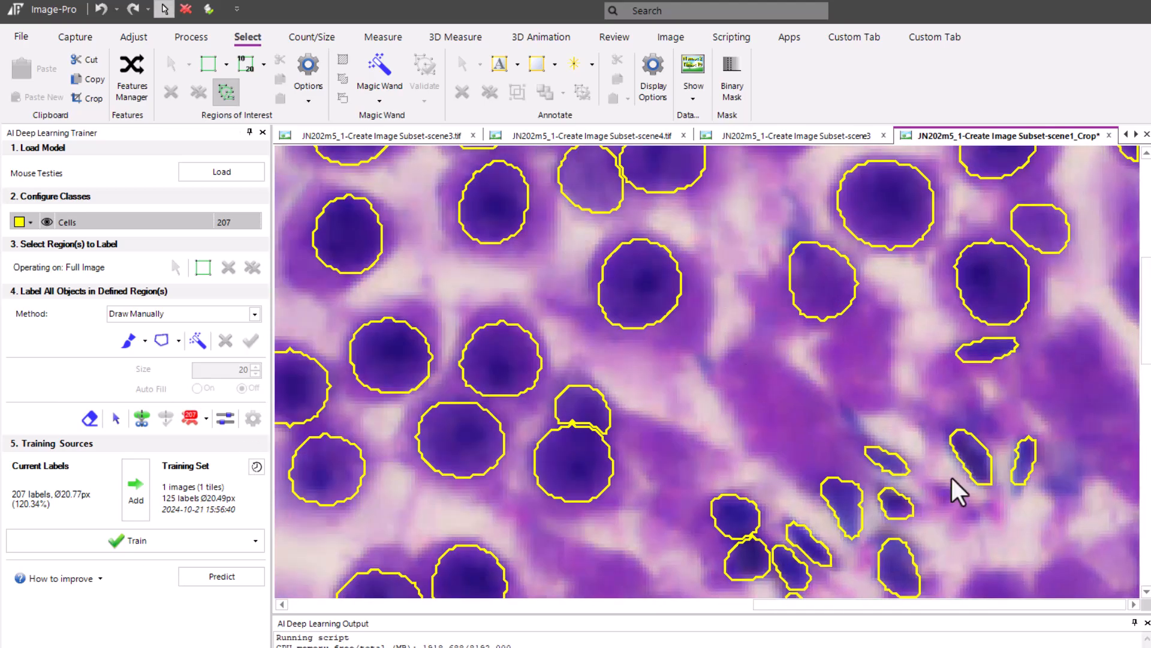
Brush labels over the missed cells with the Draw Manually method, accept them, and return to selecting existing labels
left_click(128, 340)
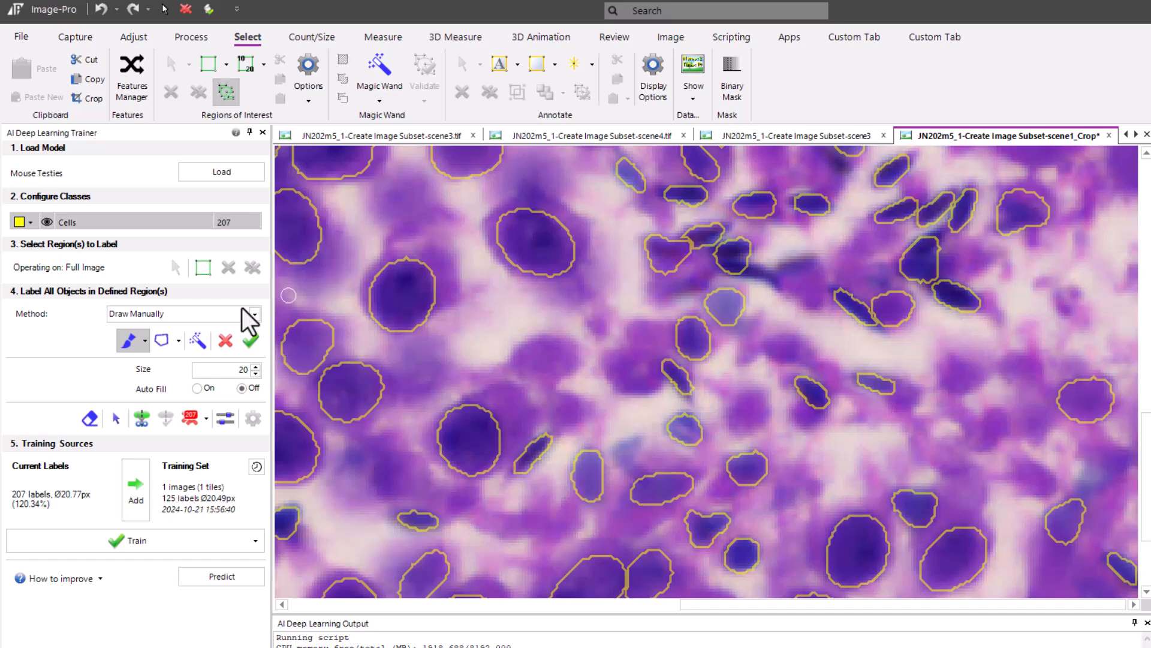
left_click(248, 339)
left_click(89, 418)
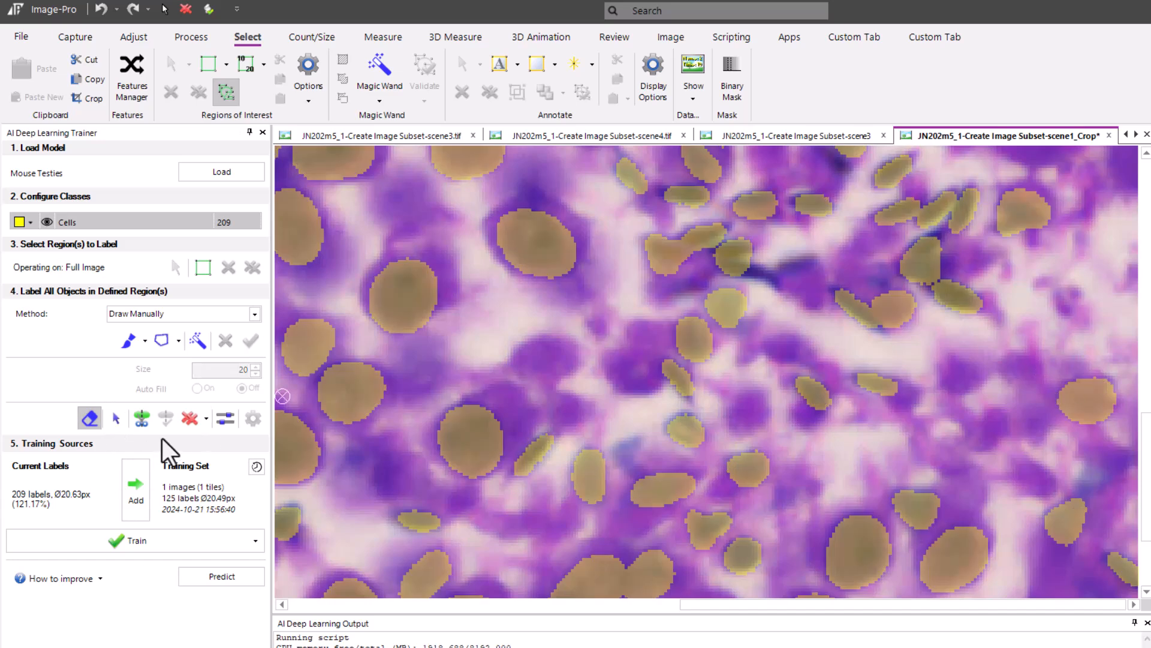
left_click(117, 415)
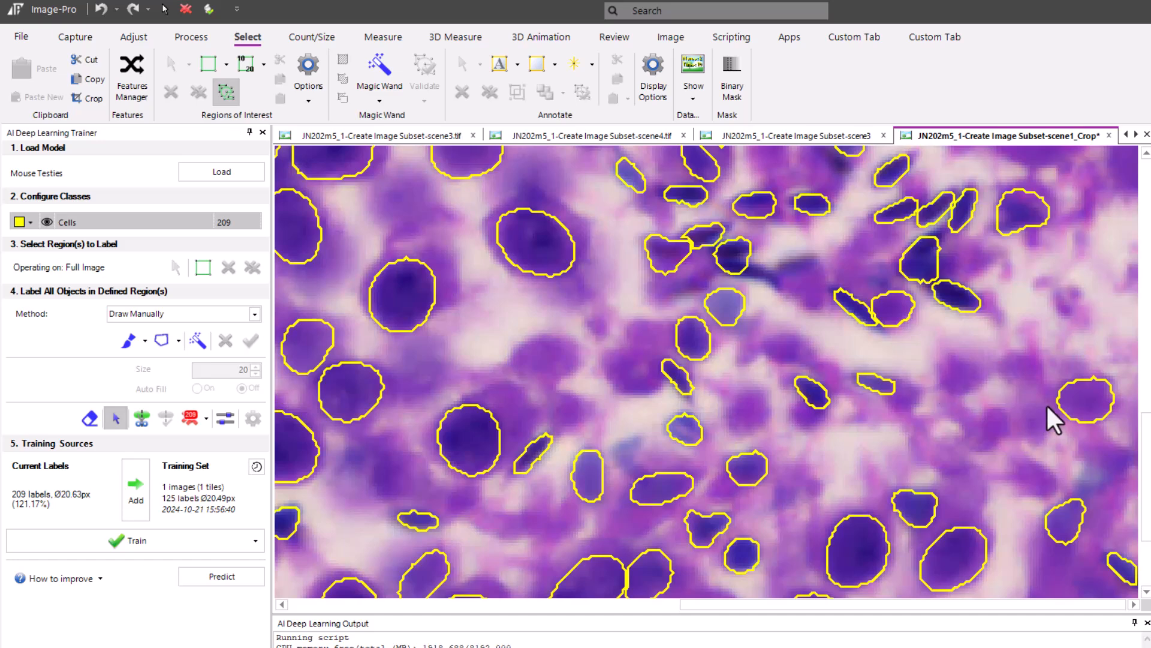
Delete the incorrect labels on the pale round cell near the image's right edge and the round cell touching the elongated nucleus
left_click(1097, 405)
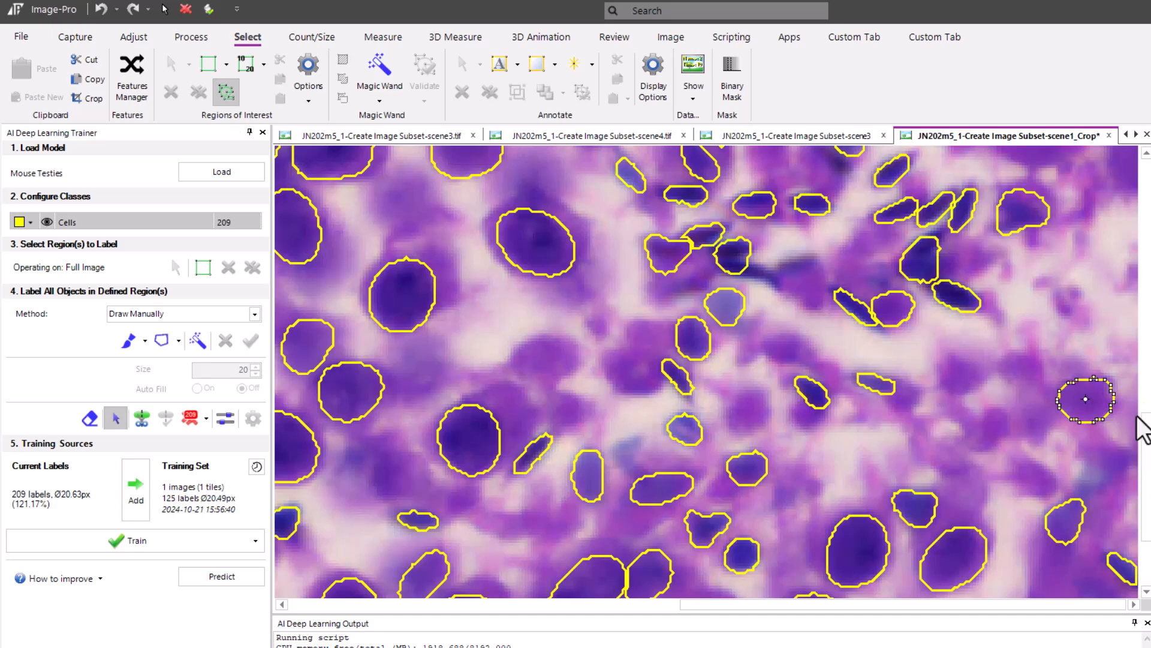
key("Delete")
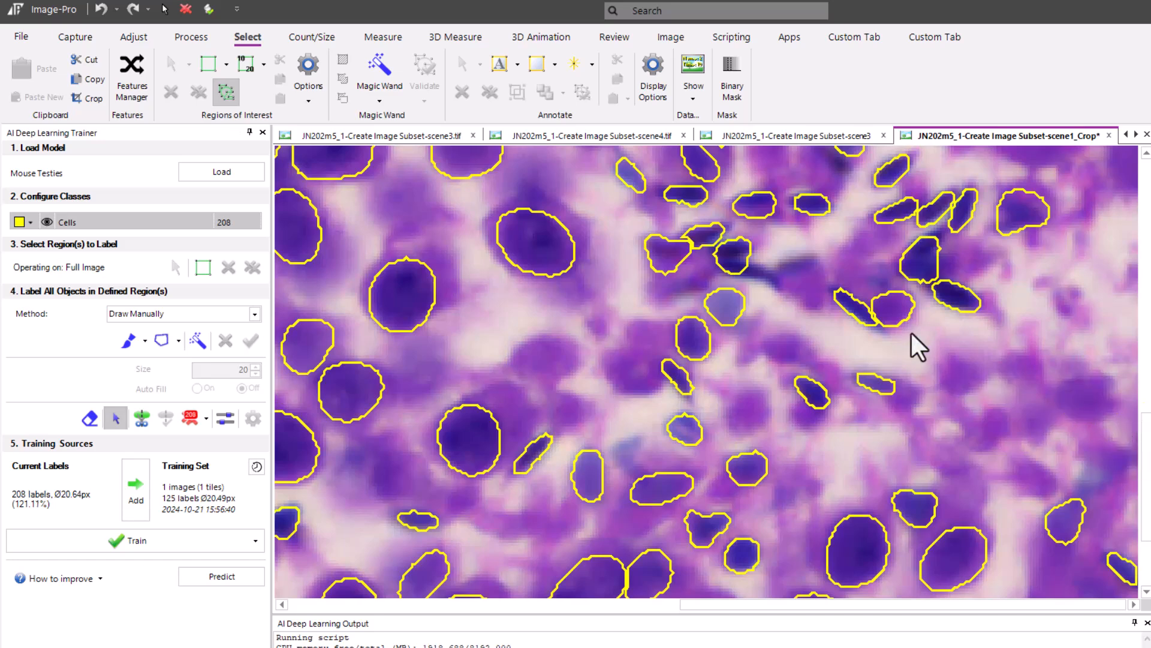
left_click(888, 311)
key("Delete")
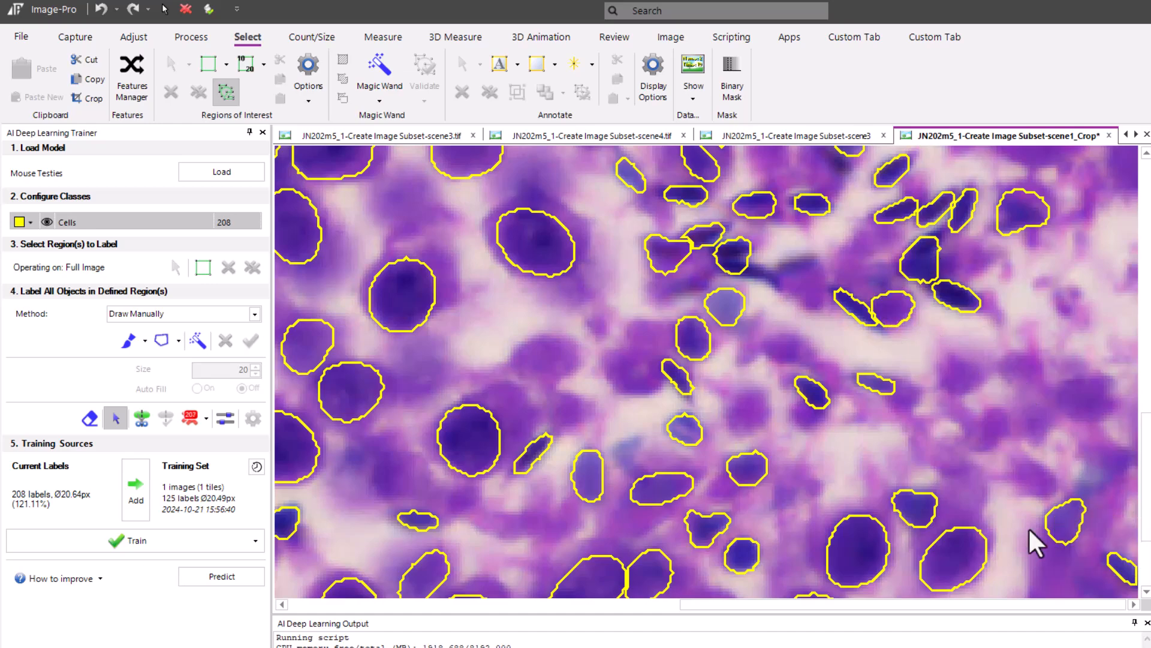
Add the corrected labels of the scene1_Crop image to the training set using the Color training channel
scroll(1013, 401, "up", 1)
scroll(1009, 389, "down", 2)
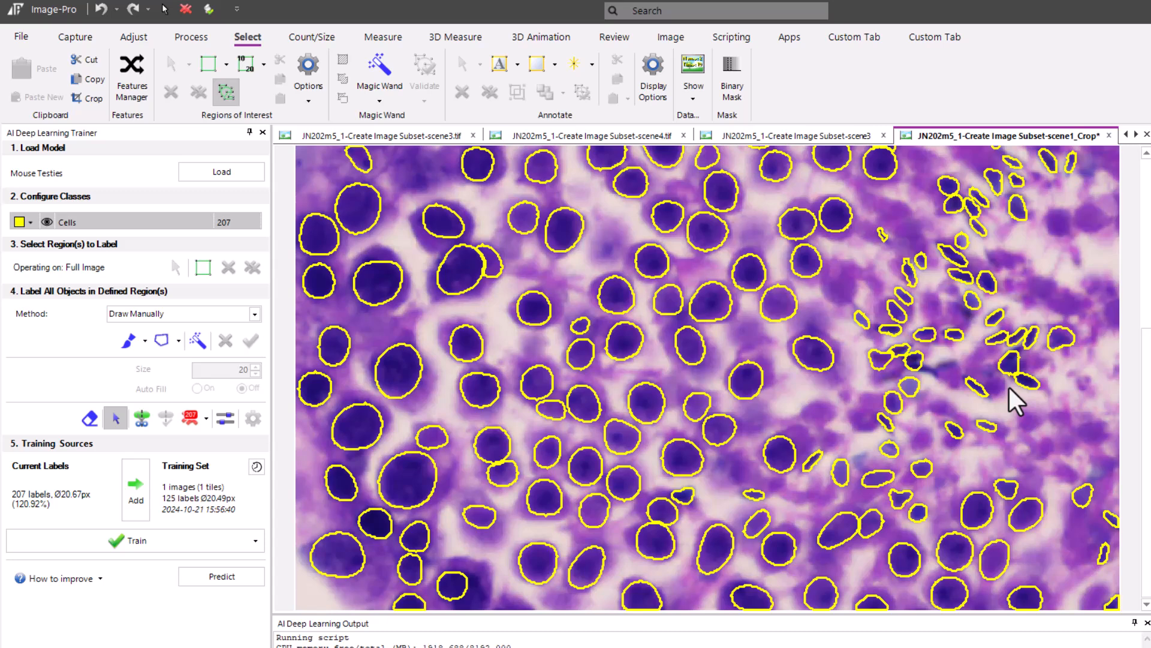
left_click(128, 485)
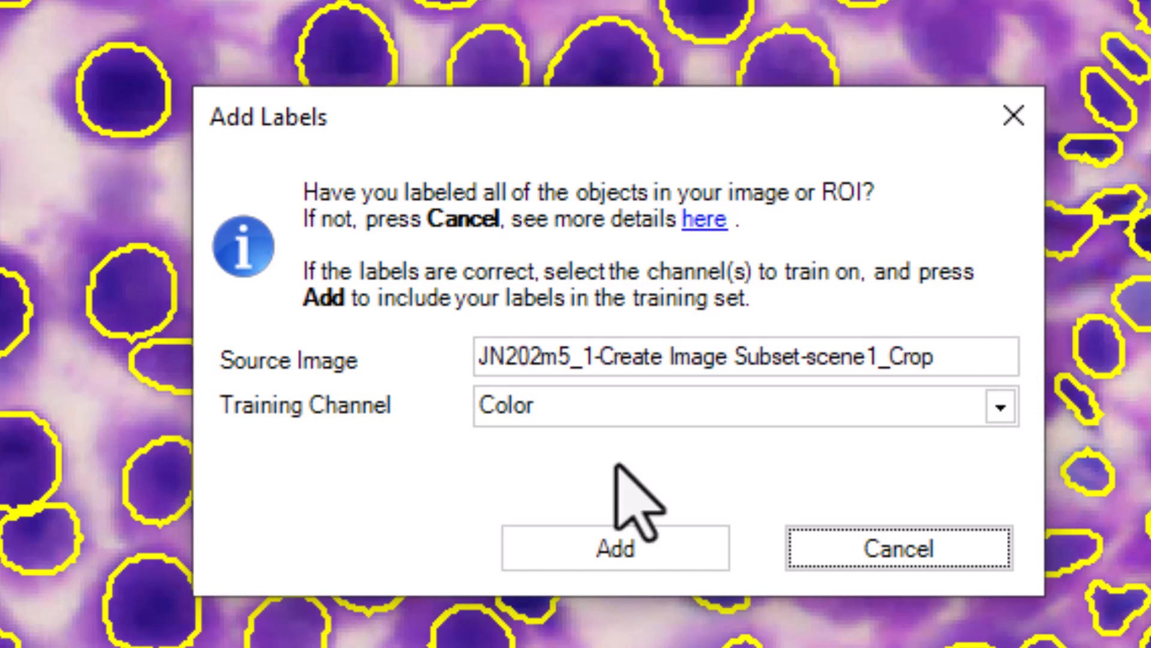
left_click(607, 558)
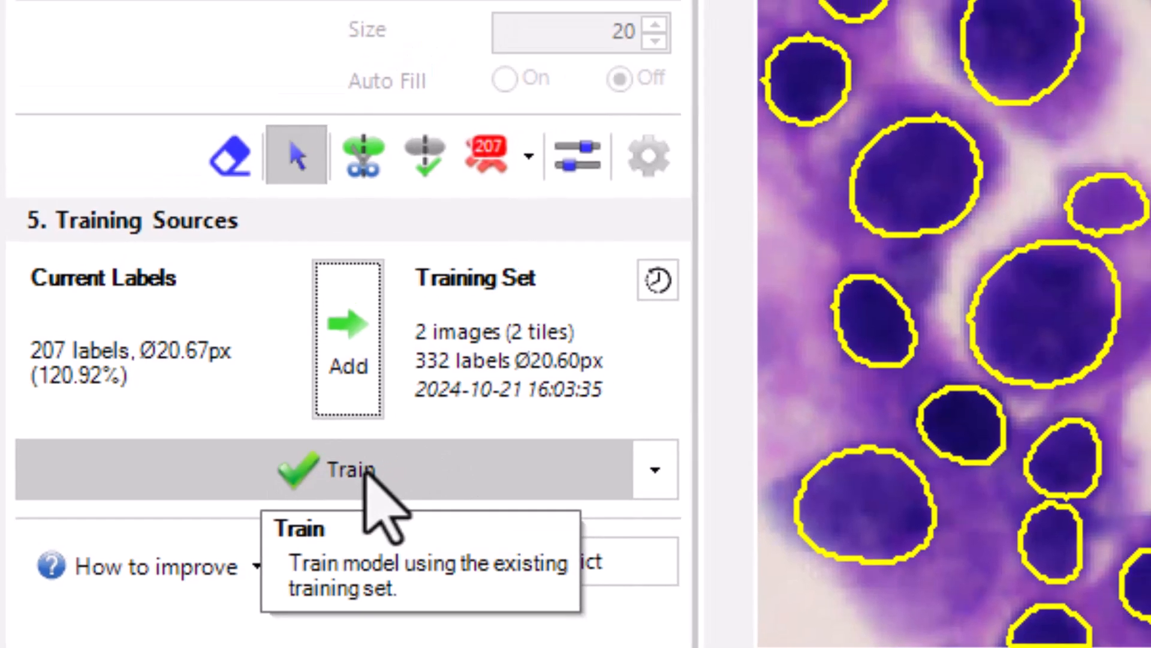
Train the model with 300 steps and 30 epochs, and monitor its output log and loss graph
left_click(387, 459)
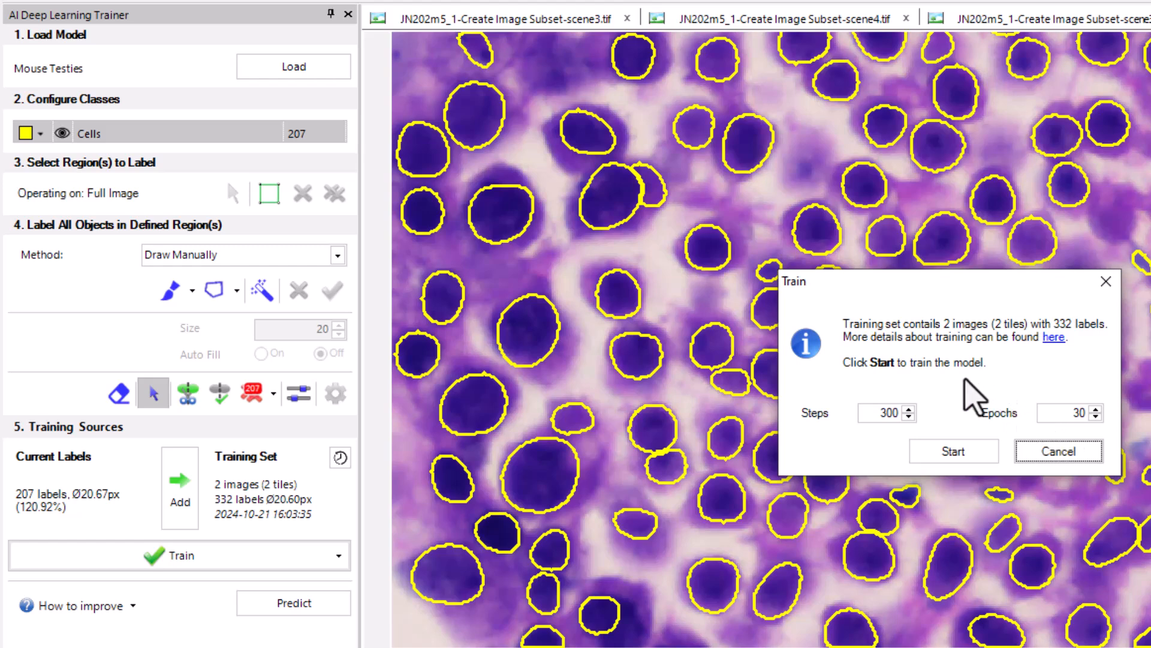
left_click(960, 454)
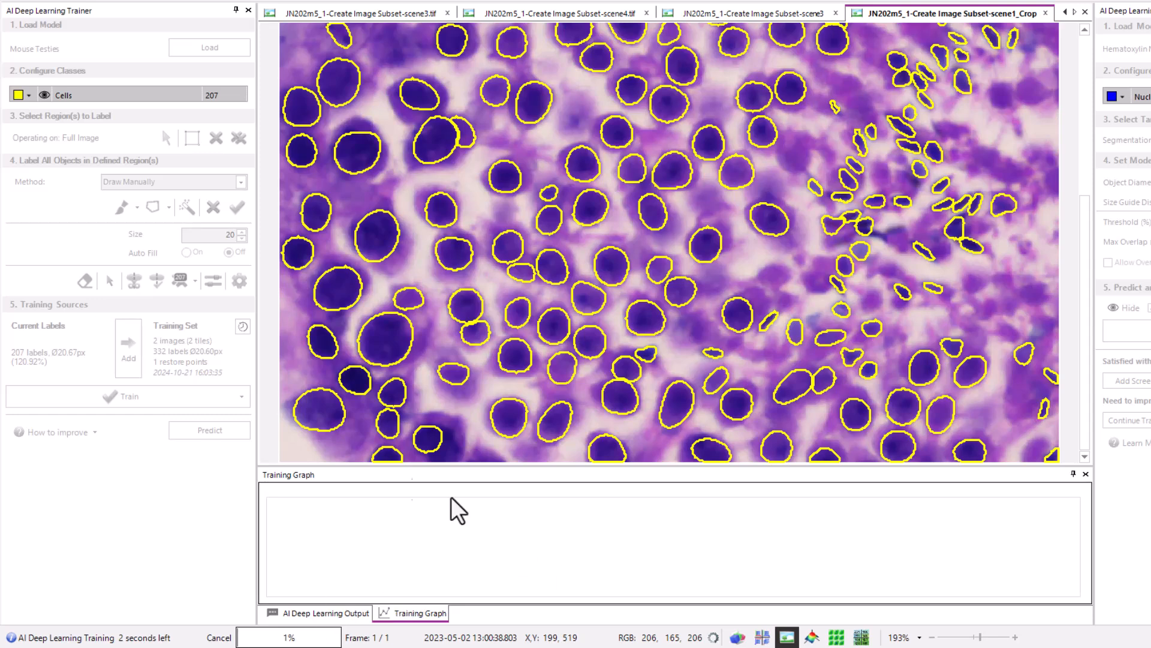
left_click(307, 611)
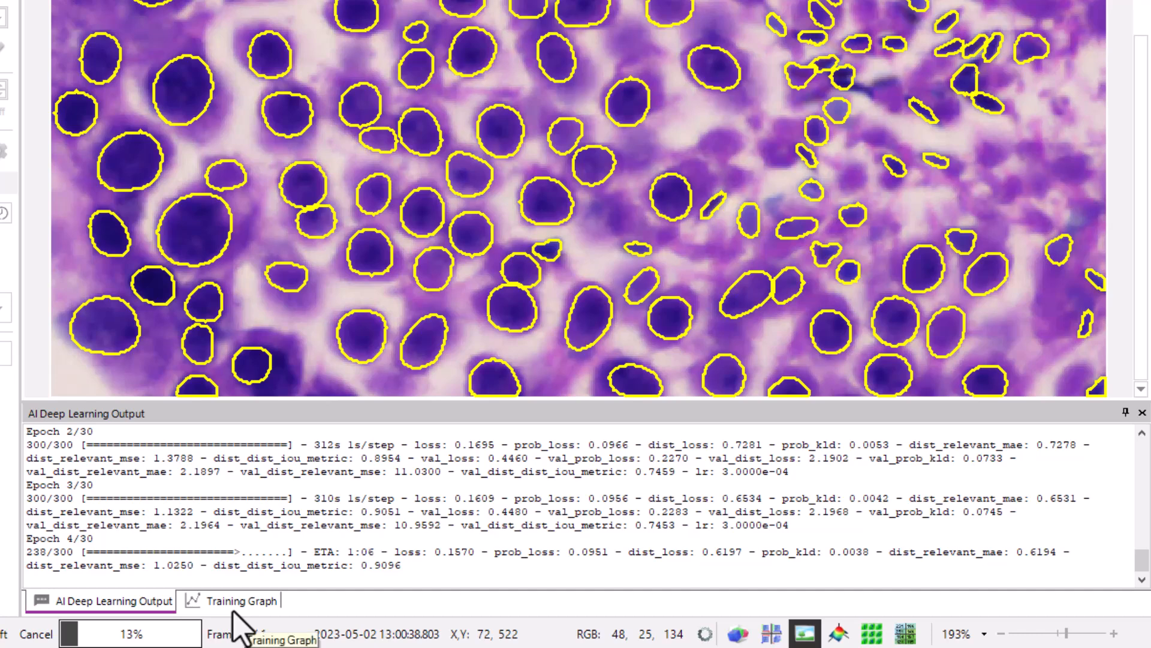
left_click(234, 607)
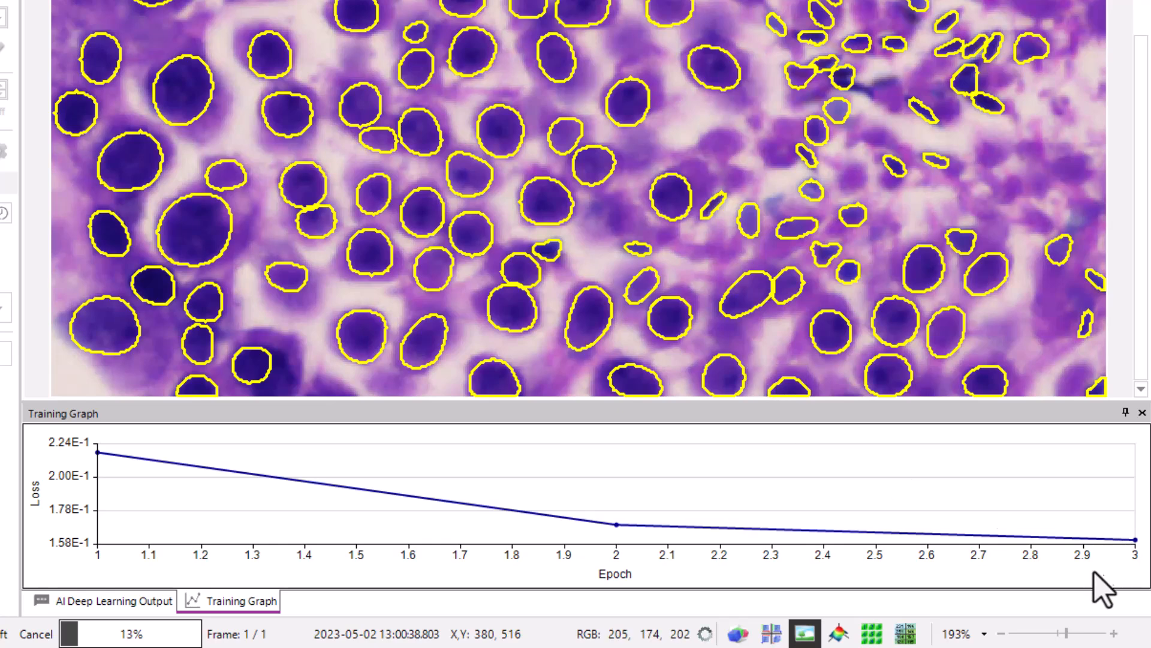
mouse_move(1129, 559)
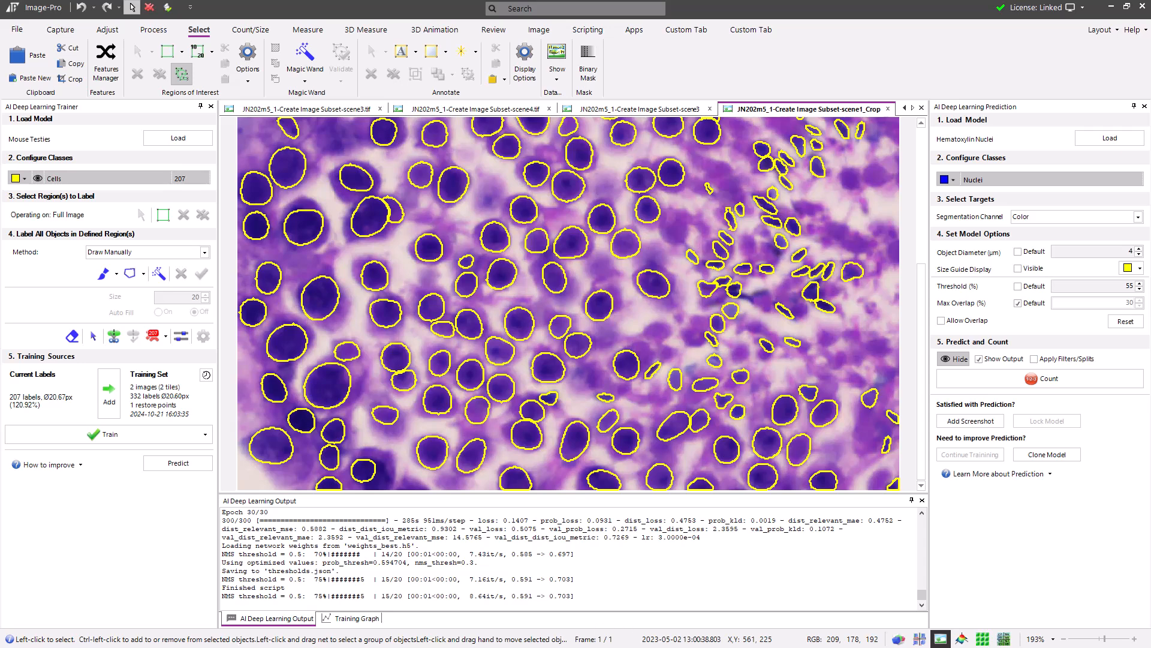
Review the completed training's loss graph, close it, and load the trained Mouse Testies model for prediction
left_click(356, 620)
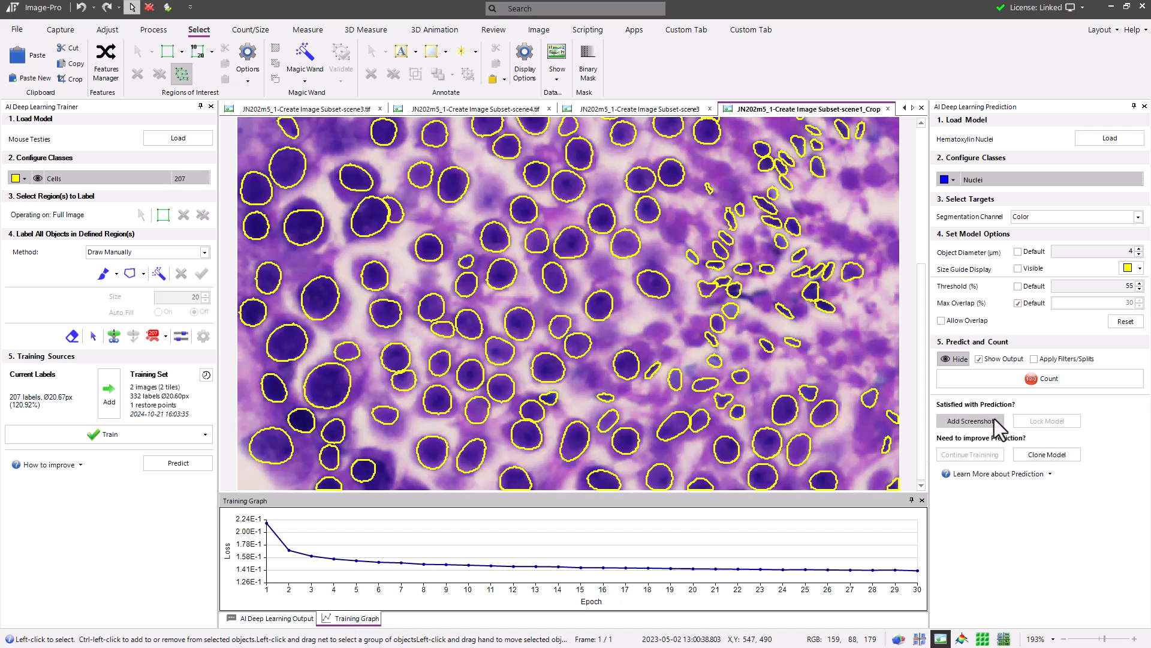
left_click(921, 501)
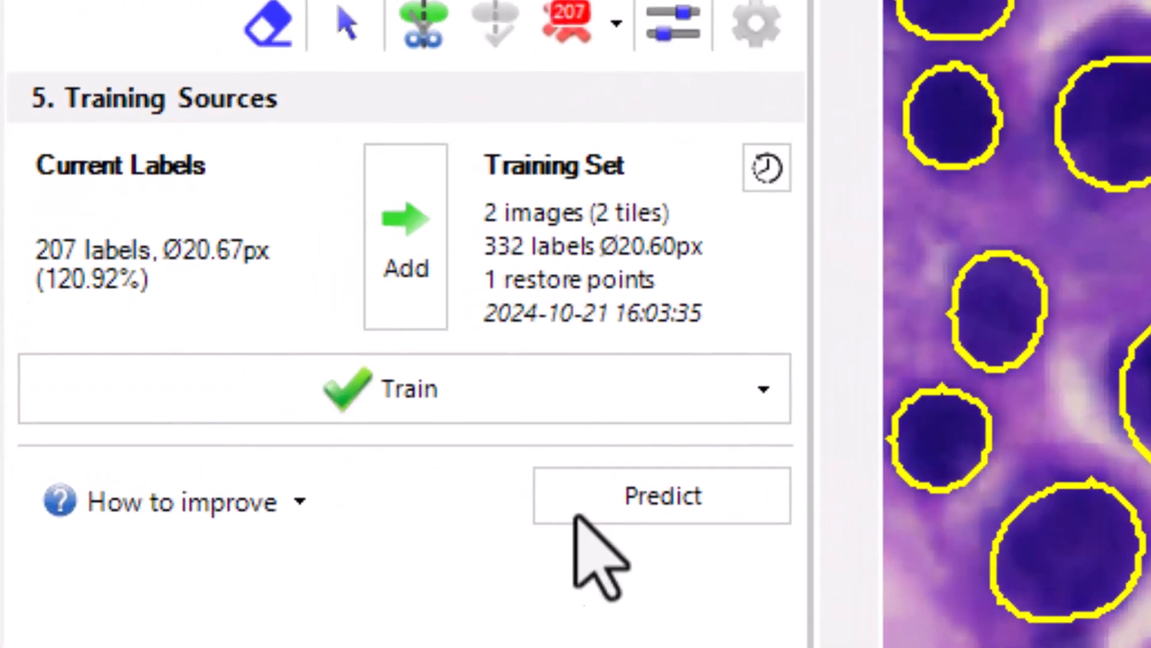
left_click(690, 497)
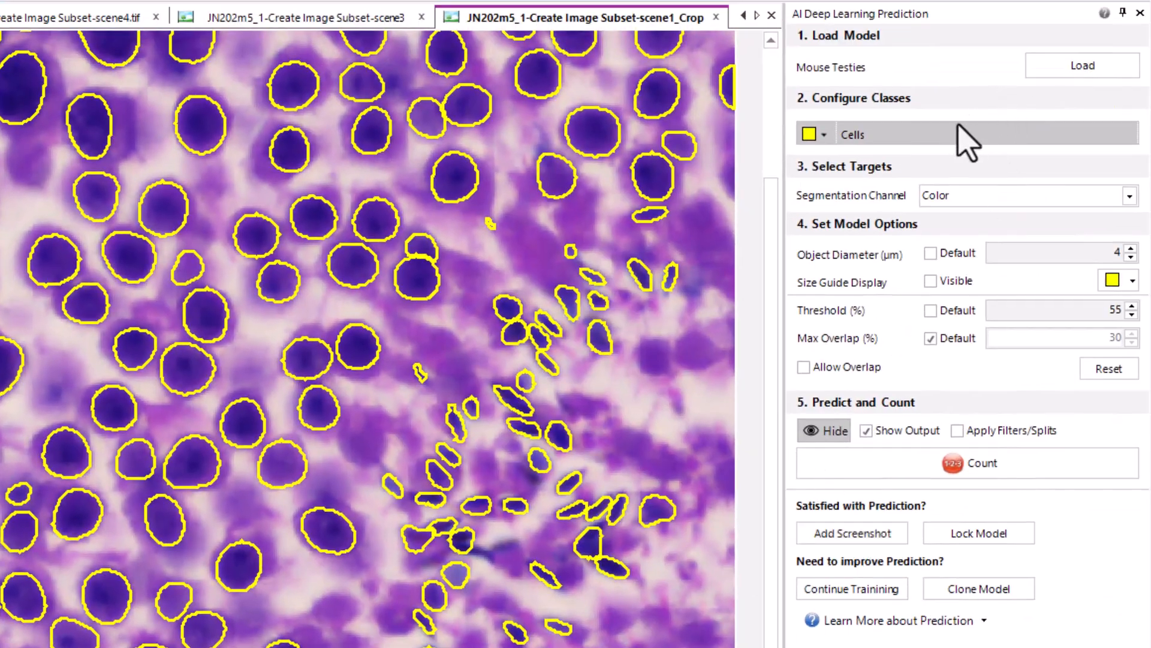
Count the cells in the scene4.tif image with the Mouse Testies model, using a 4 µm object diameter and 55% threshold
left_click(245, 24)
left_click(122, 21)
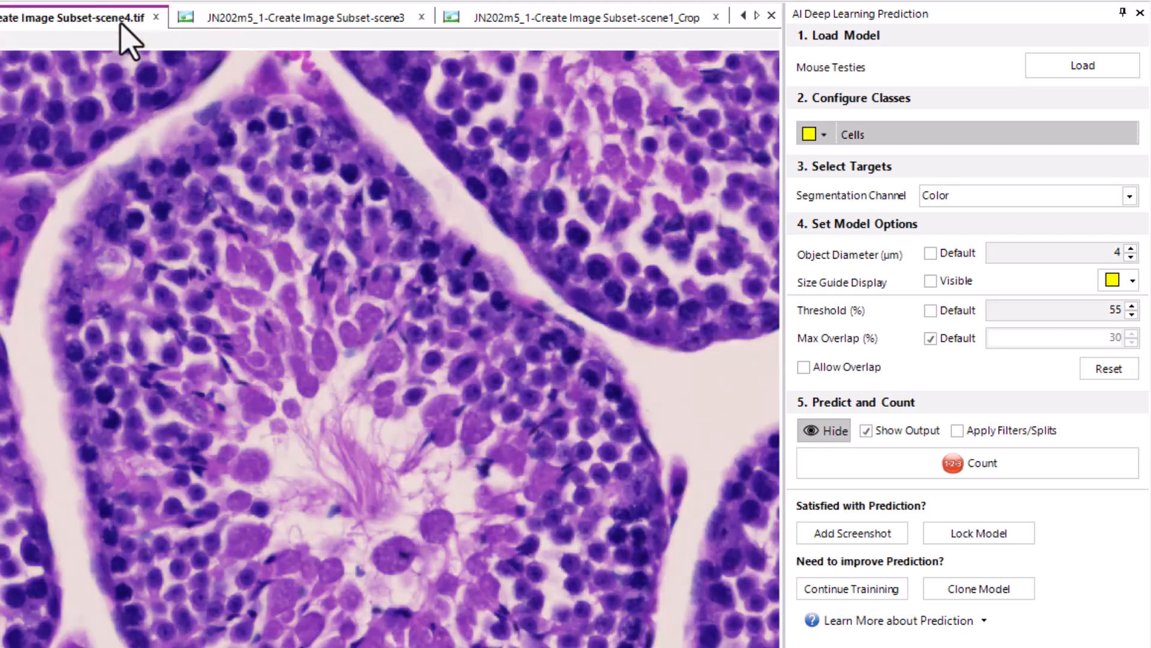
scroll(542, 560, "up", 3)
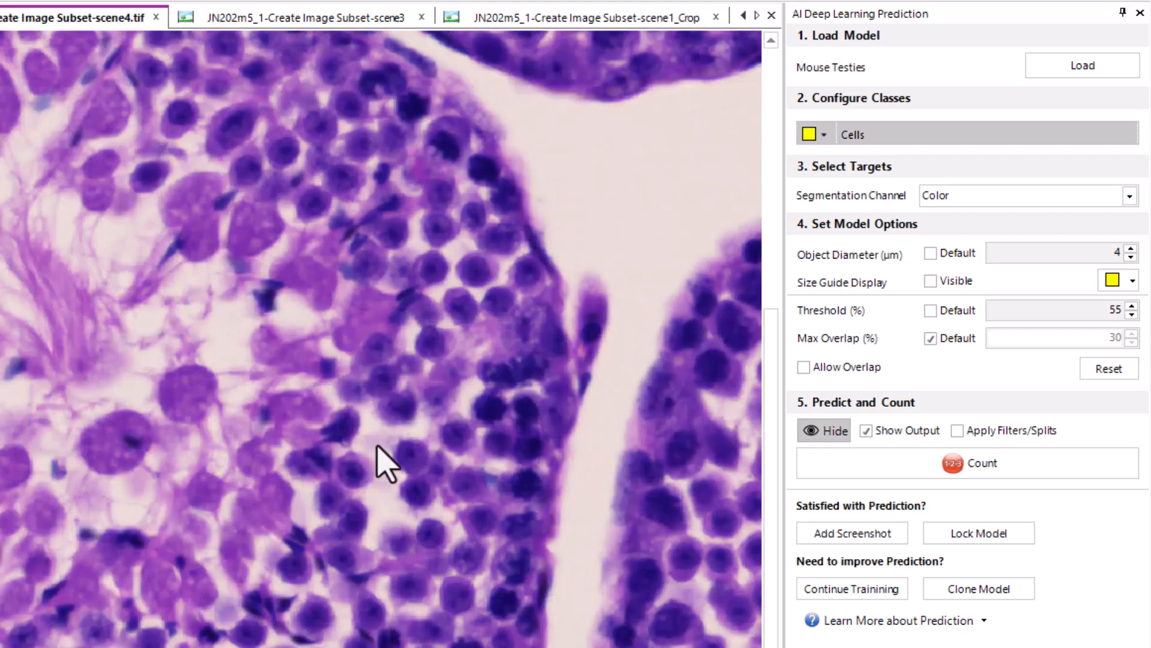
scroll(260, 449, "up", 3)
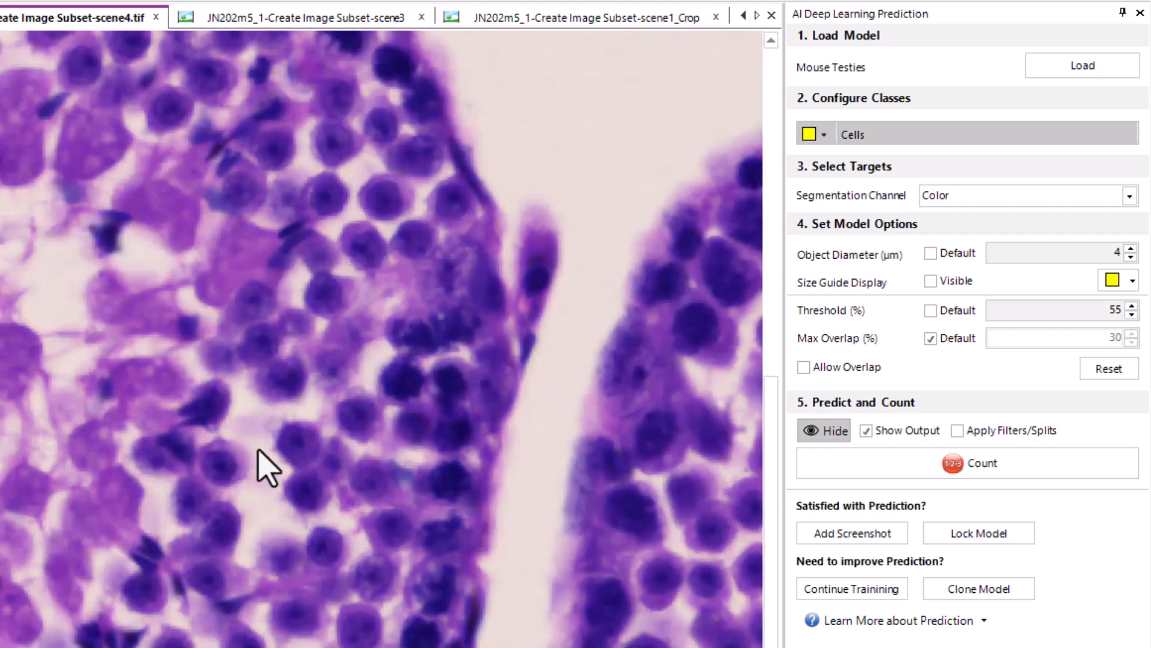
left_click(964, 471)
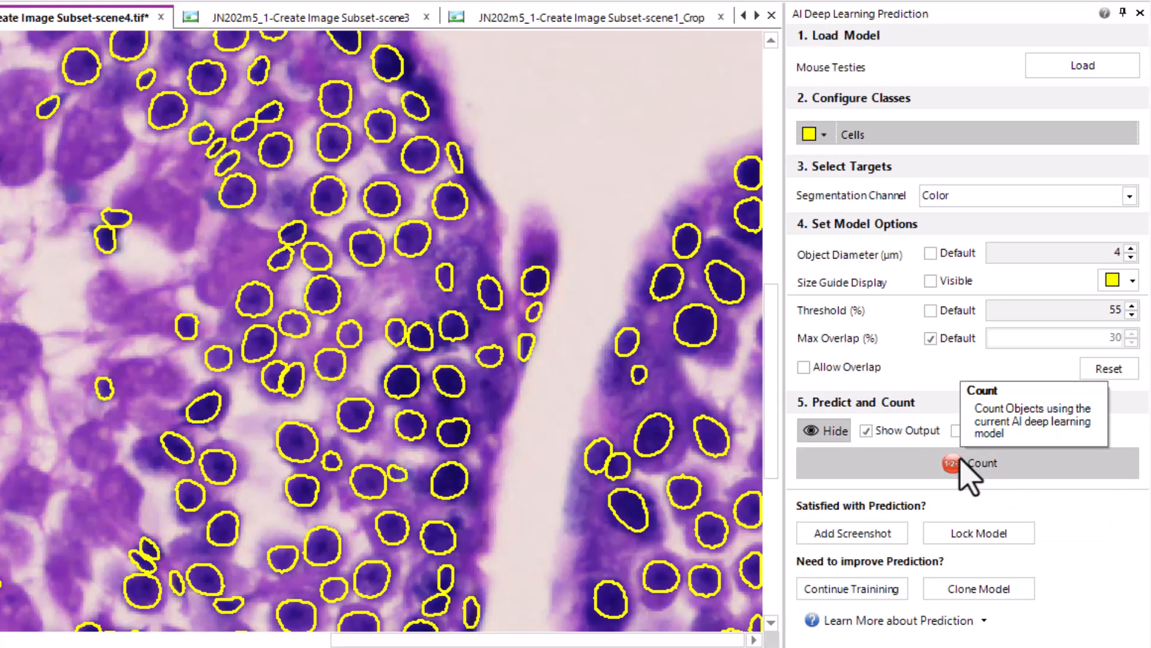
Inspect the predicted cell outlines across the scene4.tif image and close all open tools
scroll(529, 370, "down", 3)
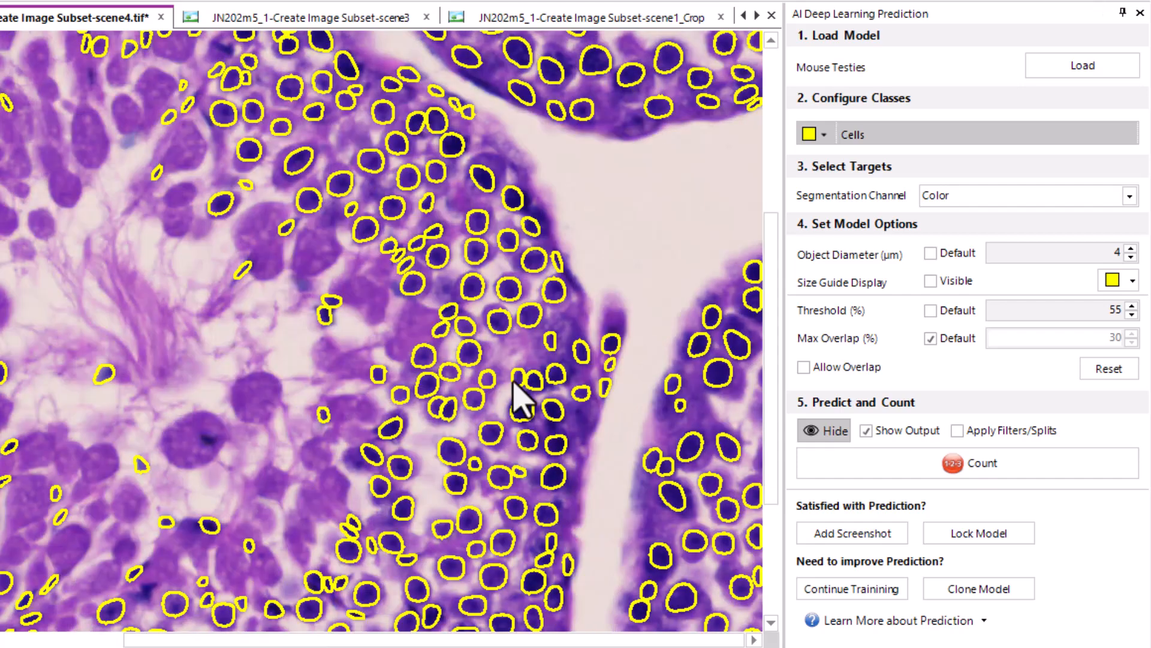
left_click_drag(403, 468, 1020, 647)
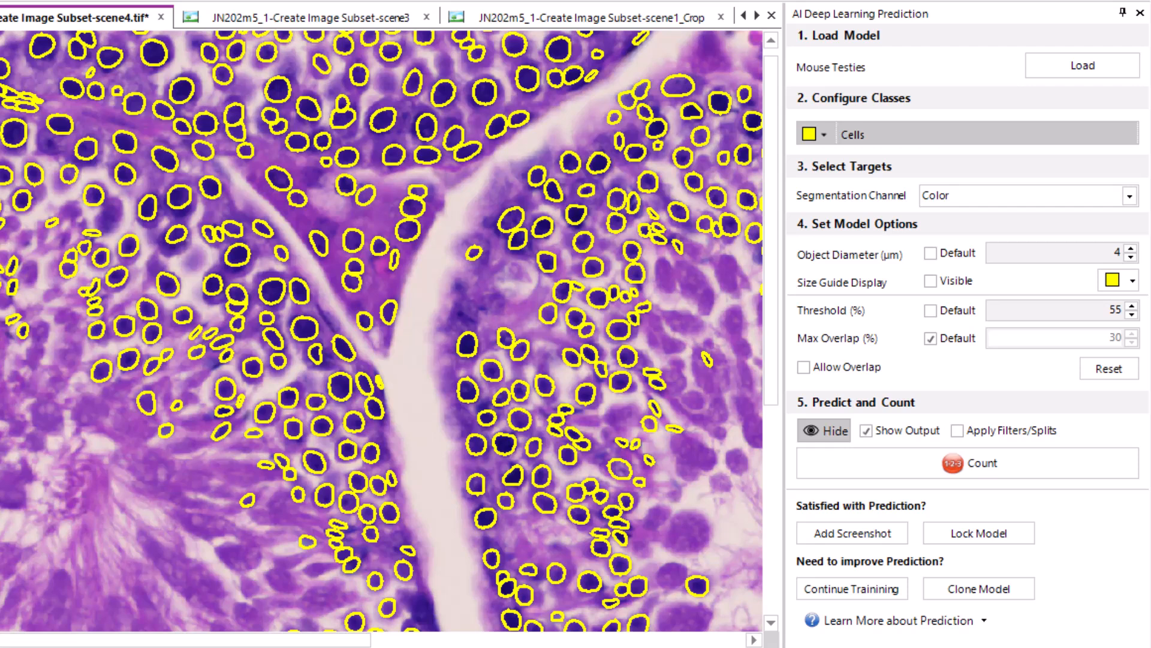
left_click(1088, 490)
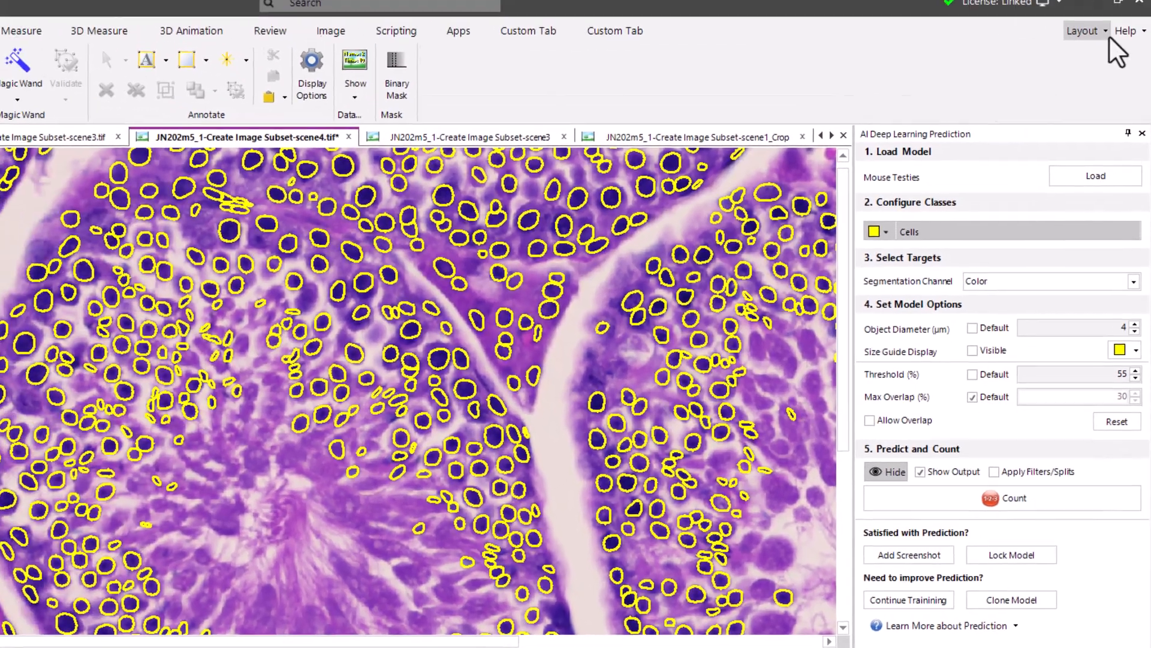
left_click(1104, 39)
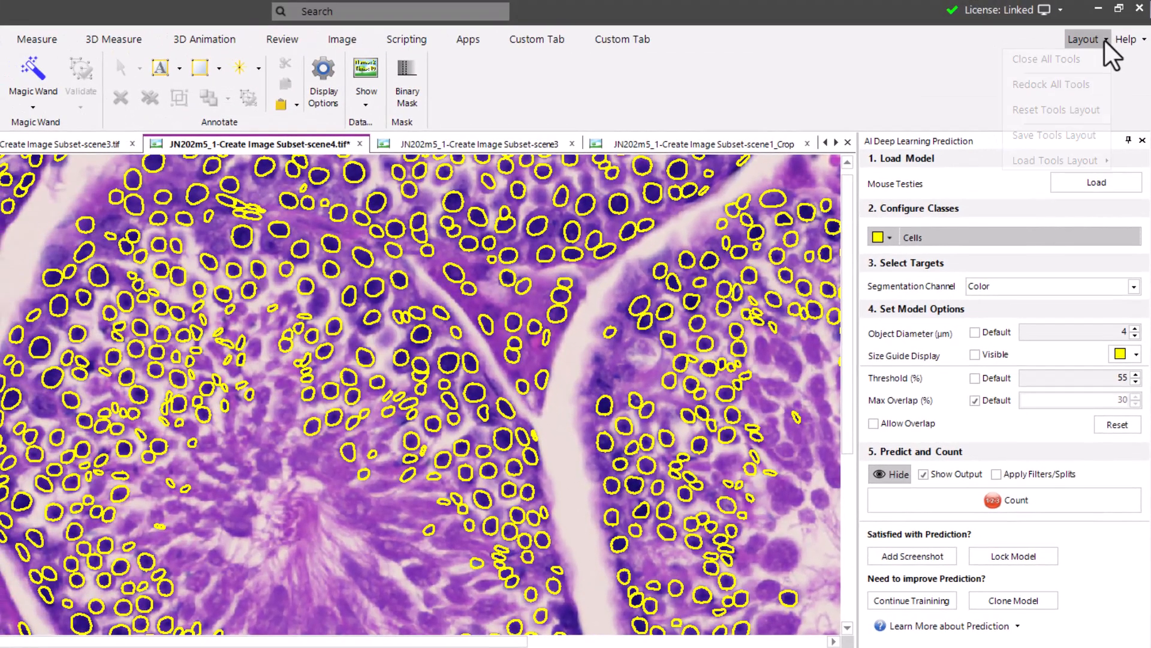
left_click(1047, 61)
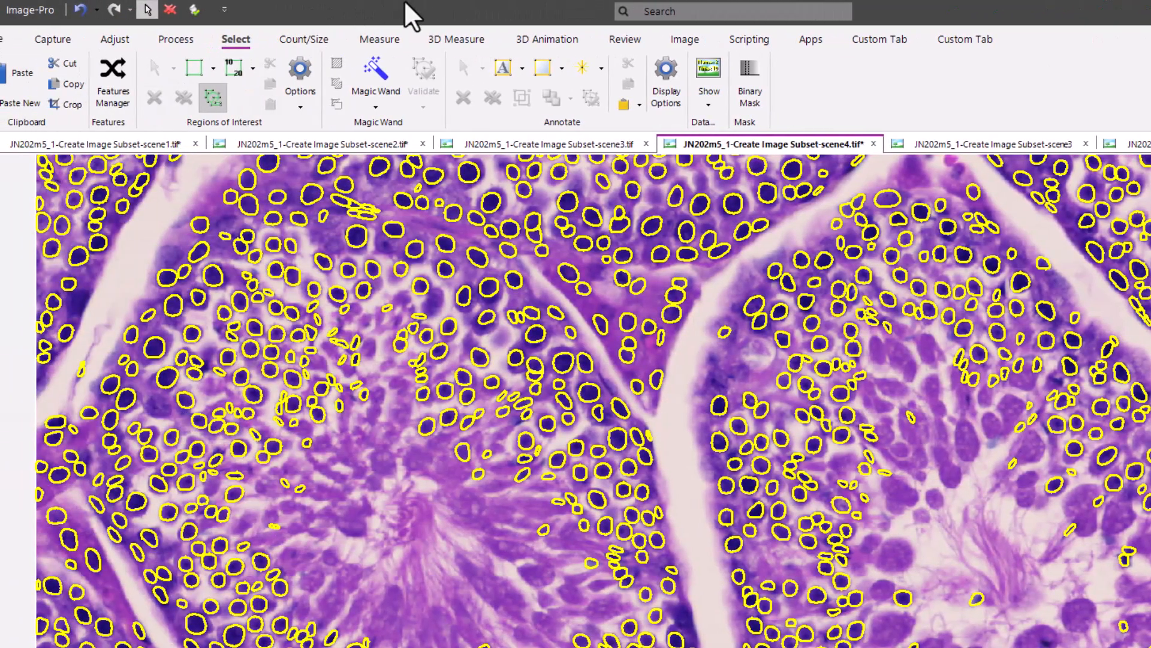
Open the Mouse Testies model for prediction from the My Models collection in the Model Manager
left_click(322, 39)
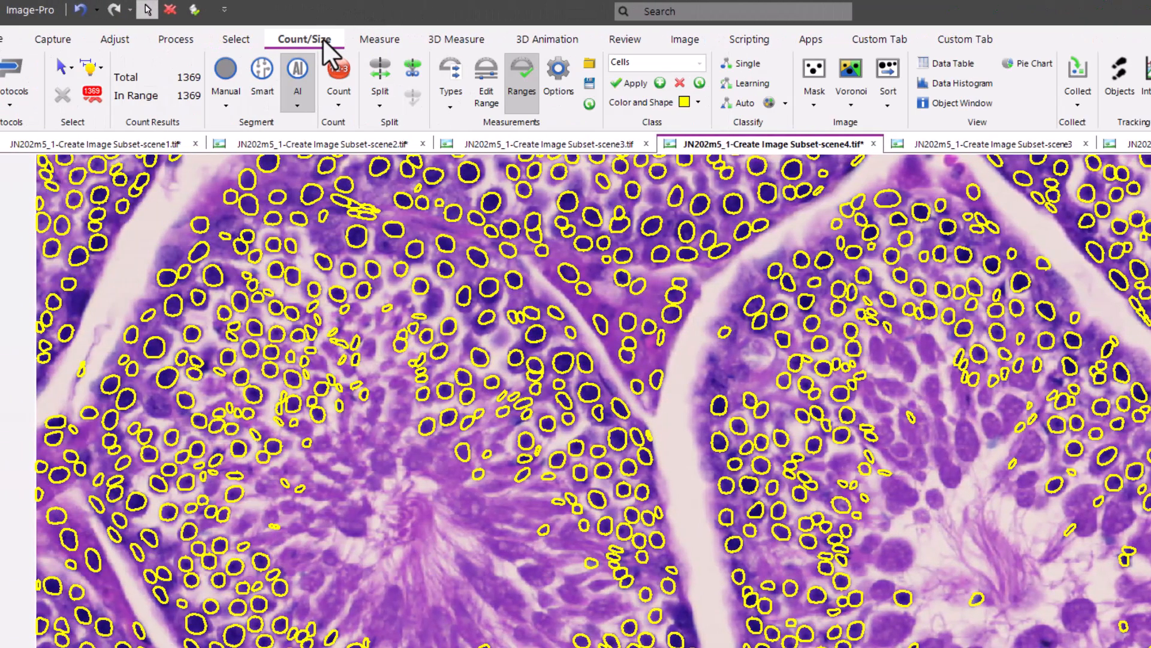
left_click(297, 106)
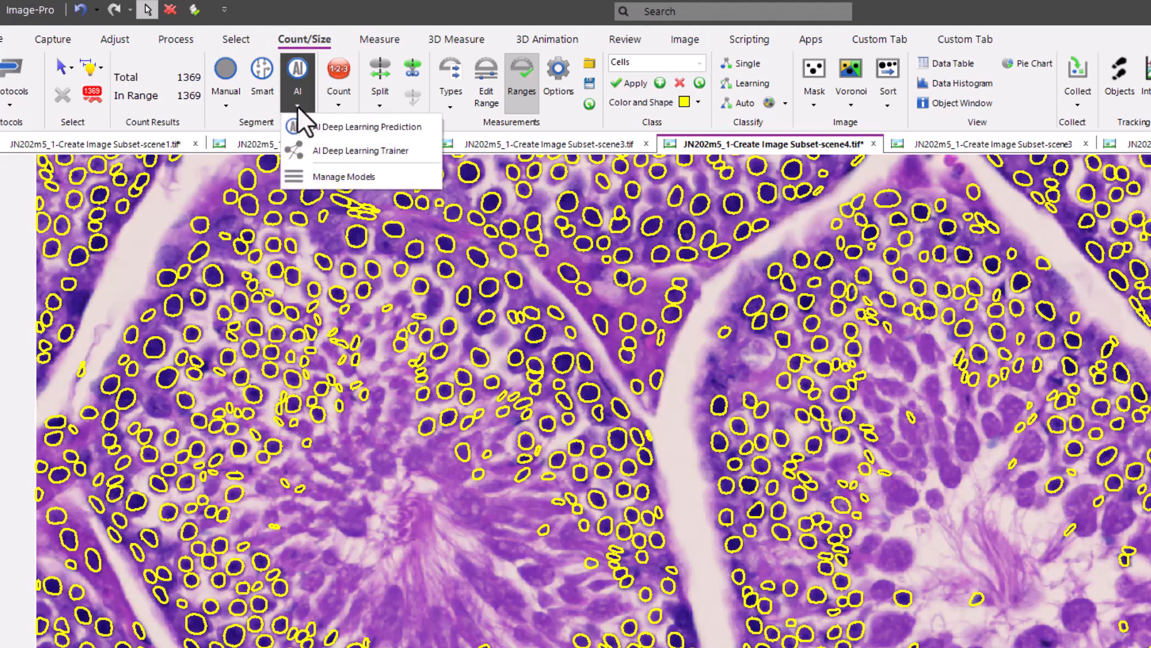
left_click(368, 175)
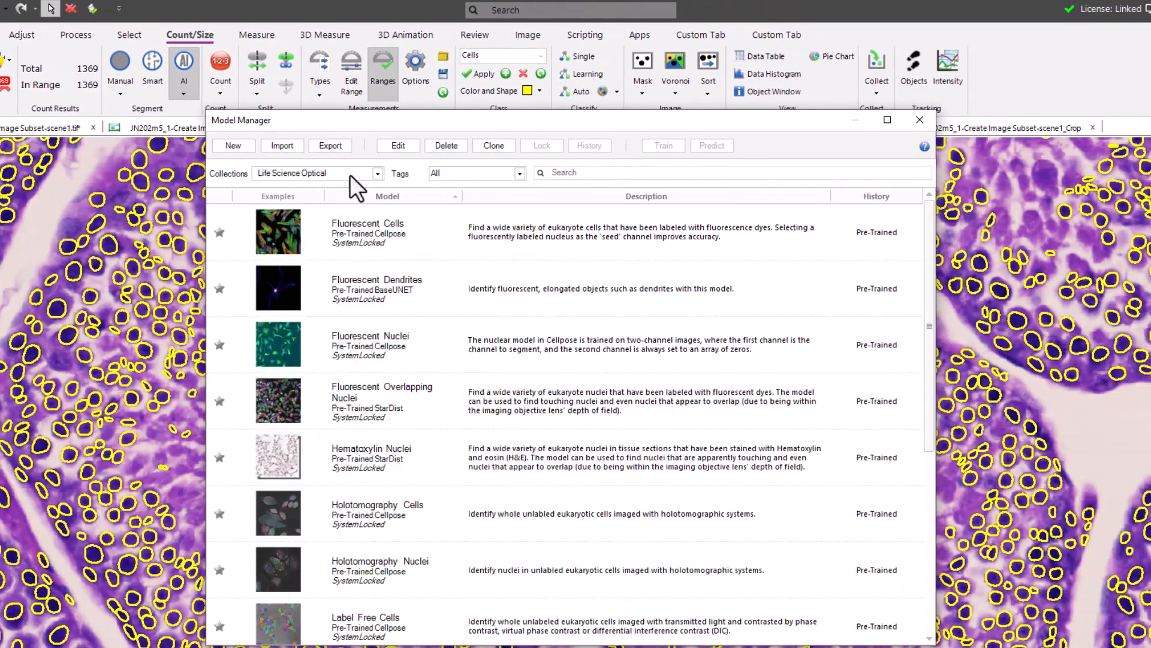
left_click(374, 174)
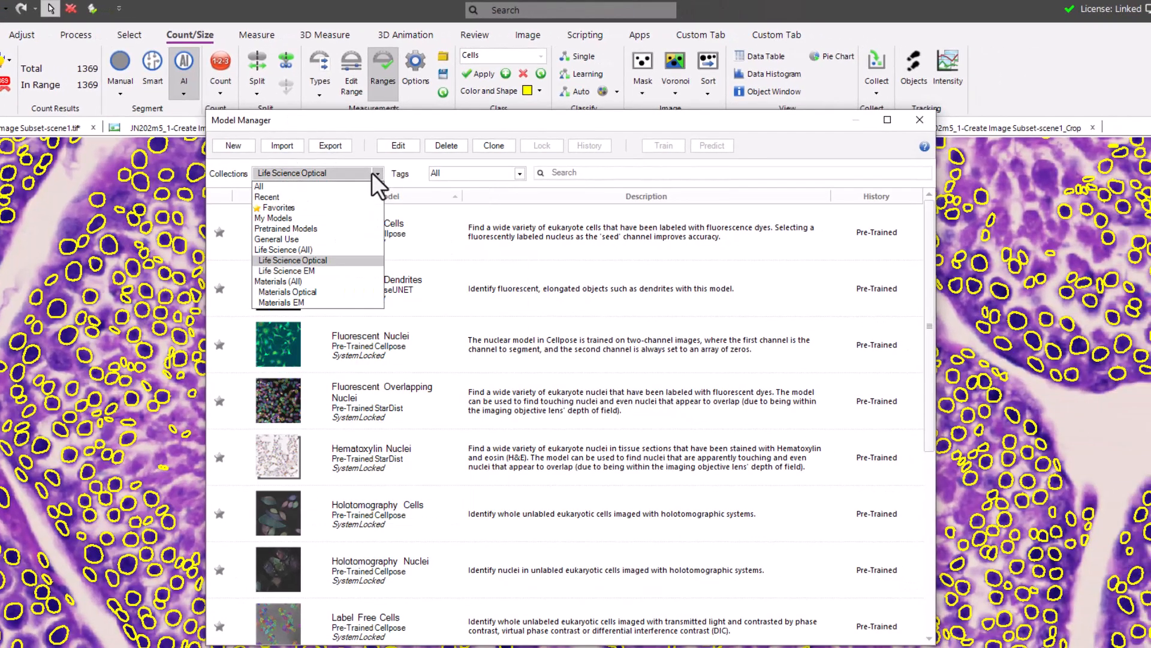
left_click(266, 219)
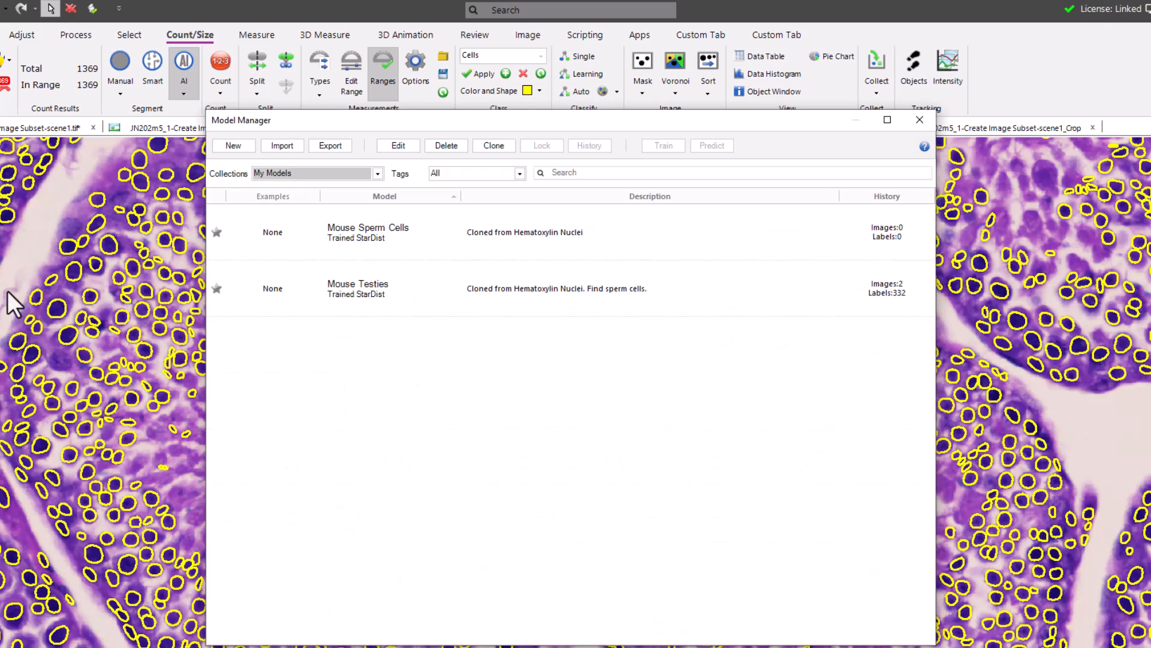
left_click(592, 286)
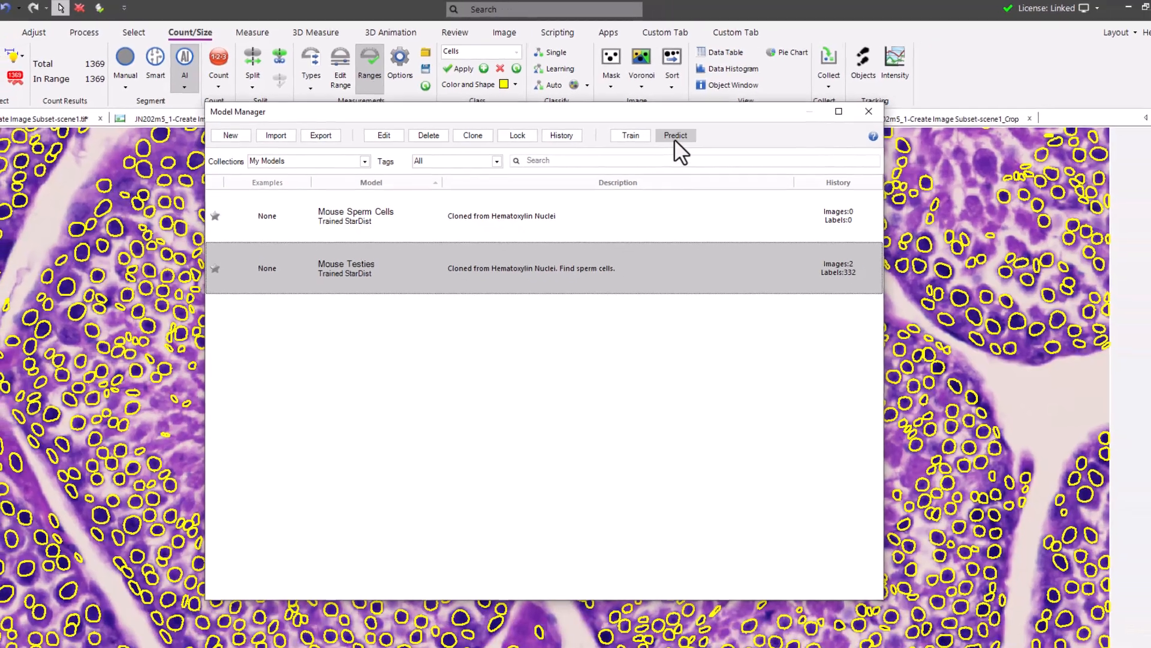
left_click(712, 145)
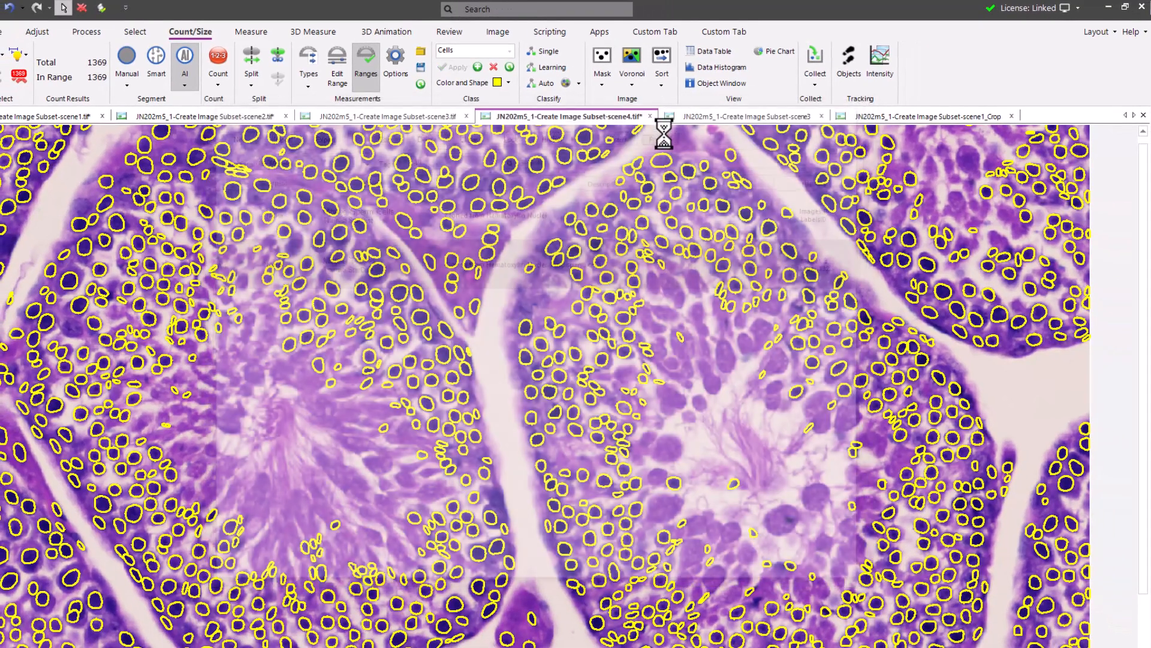